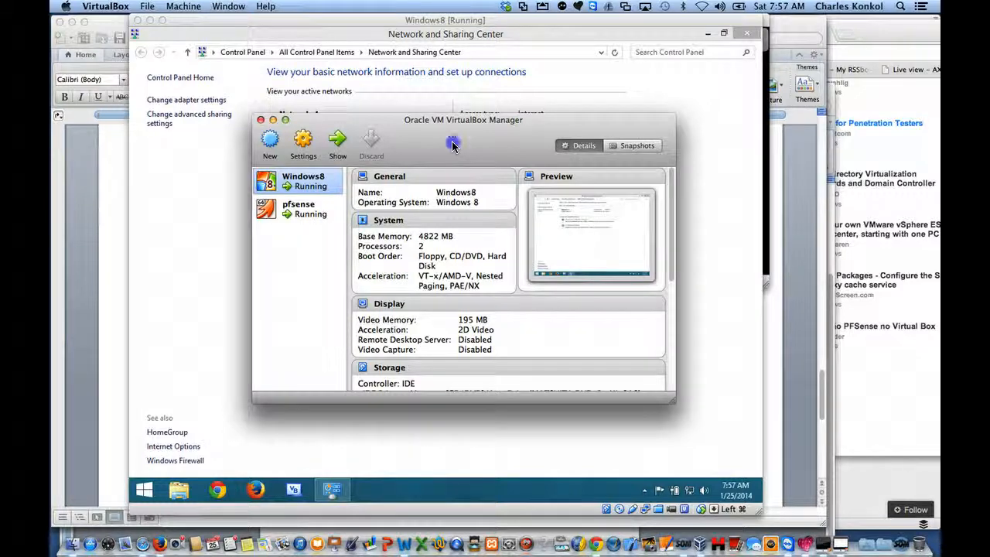
Step: Review the NAT networks and host-only networks in VirtualBox's global network preferences
left_click_drag(454, 147, 452, 132)
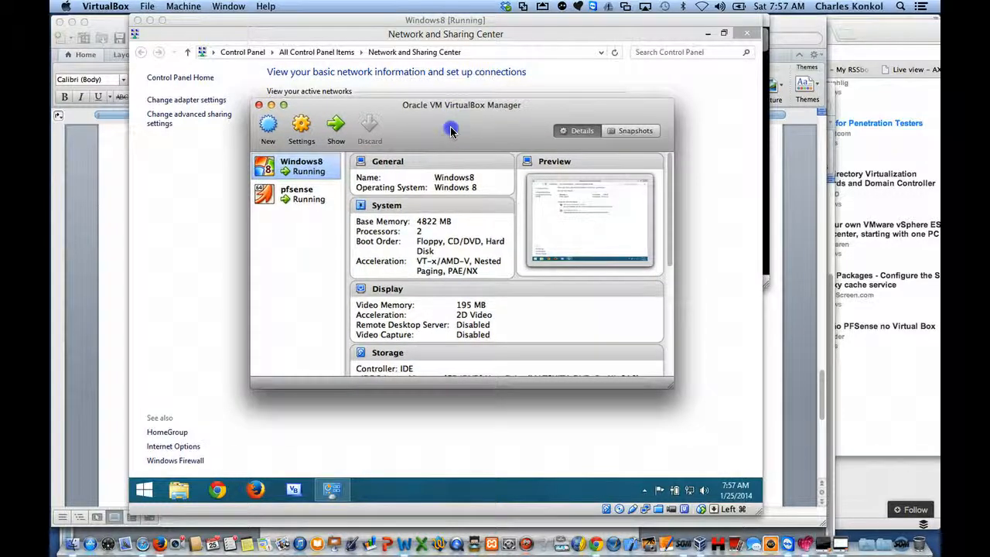
left_click(108, 7)
left_click(112, 52)
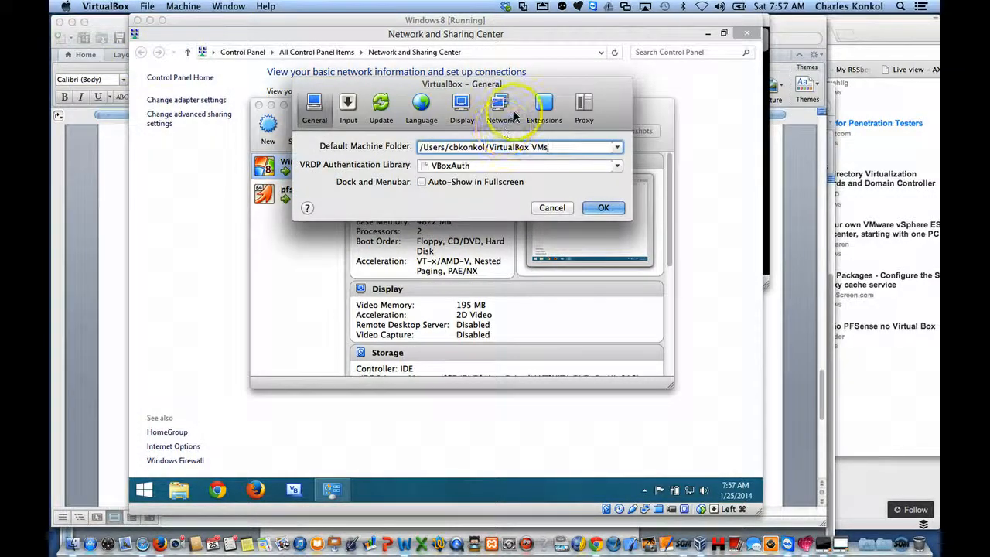
left_click(512, 113)
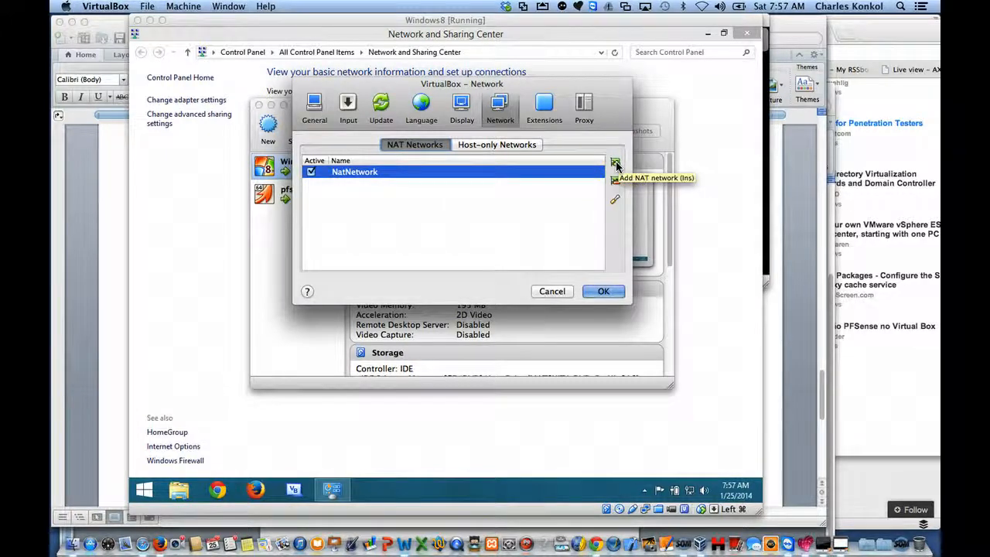
left_click(487, 147)
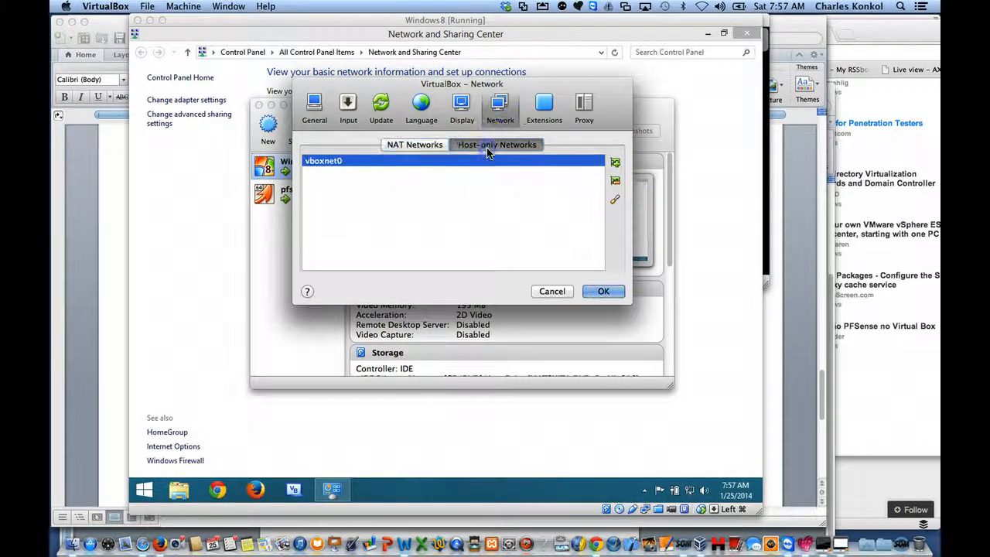
left_click(406, 145)
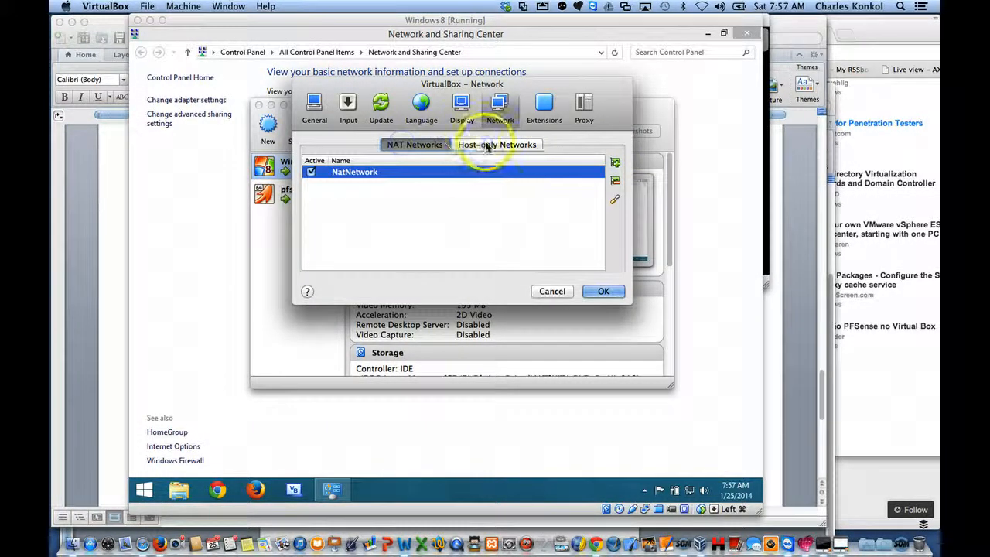
left_click(488, 147)
left_click(405, 145)
left_click(469, 147)
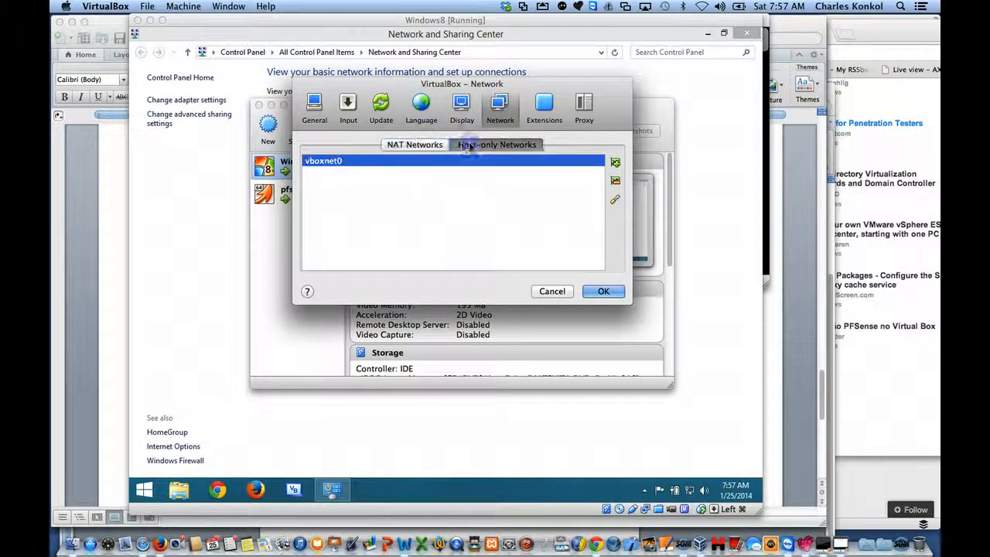
left_click(418, 147)
left_click(475, 147)
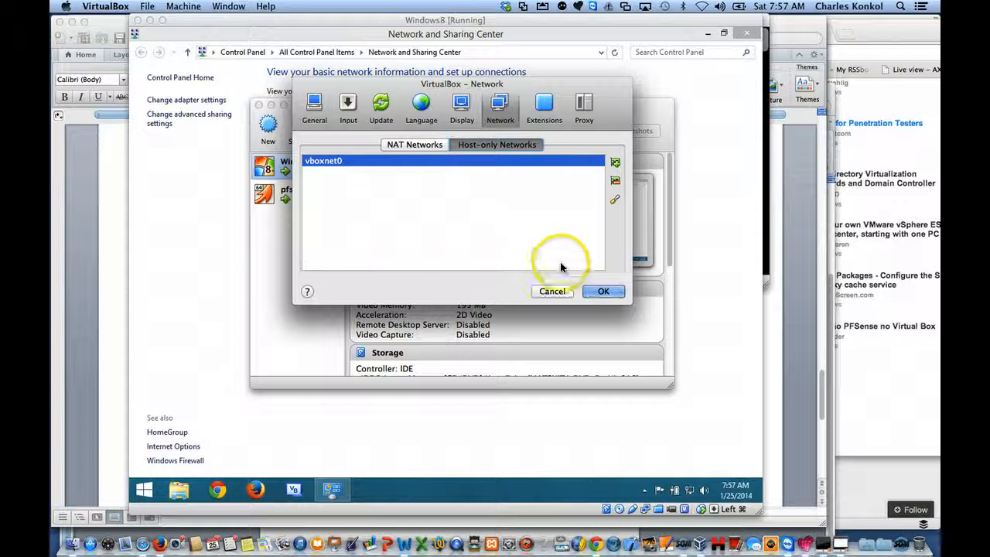
left_click(409, 146)
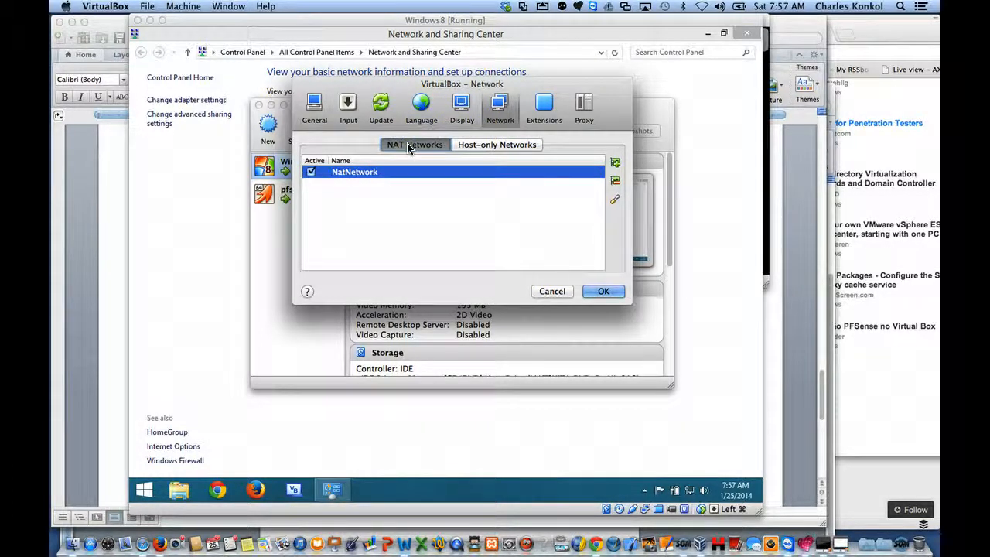
left_click(591, 291)
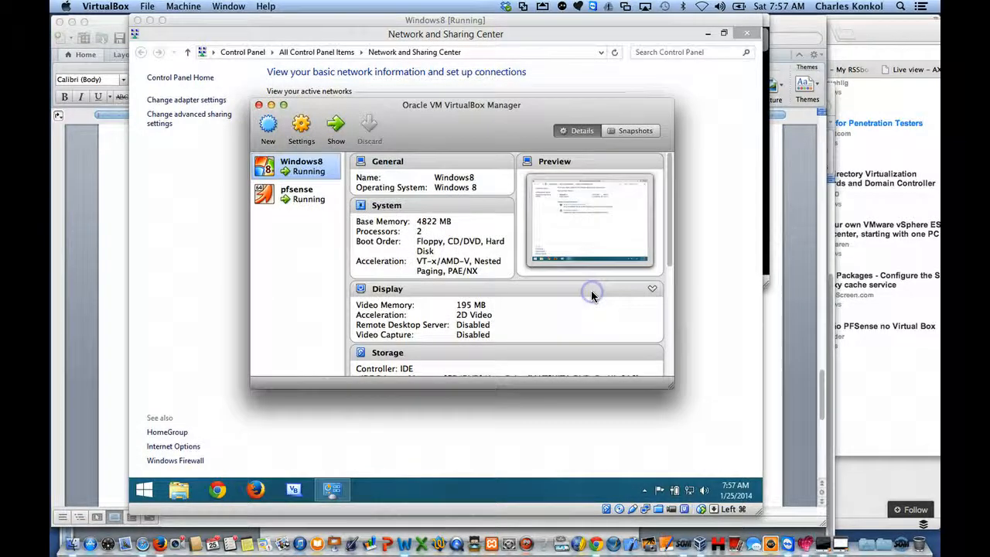
Step: Review the pfsense virtual machine's general, system, display, storage and audio settings
left_click(306, 193)
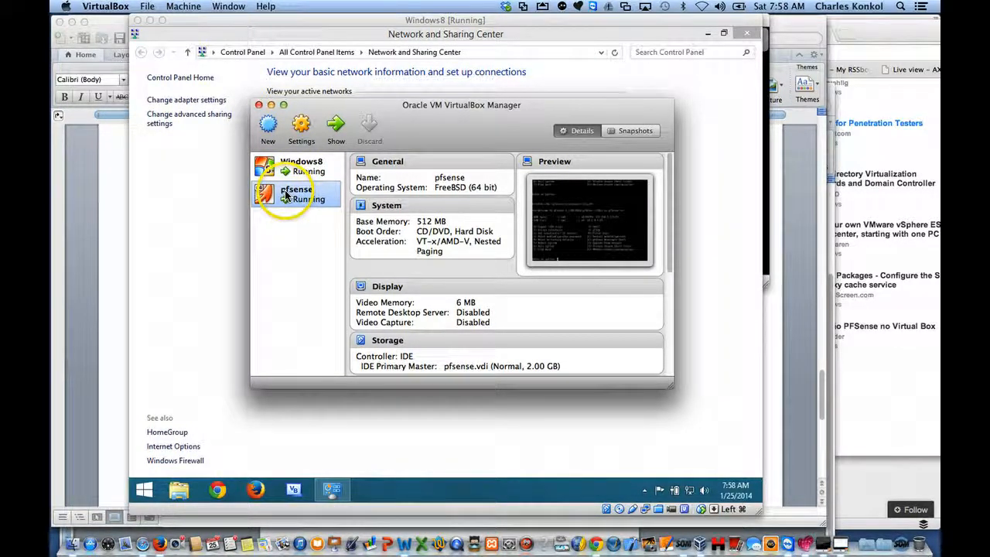
left_click(268, 125)
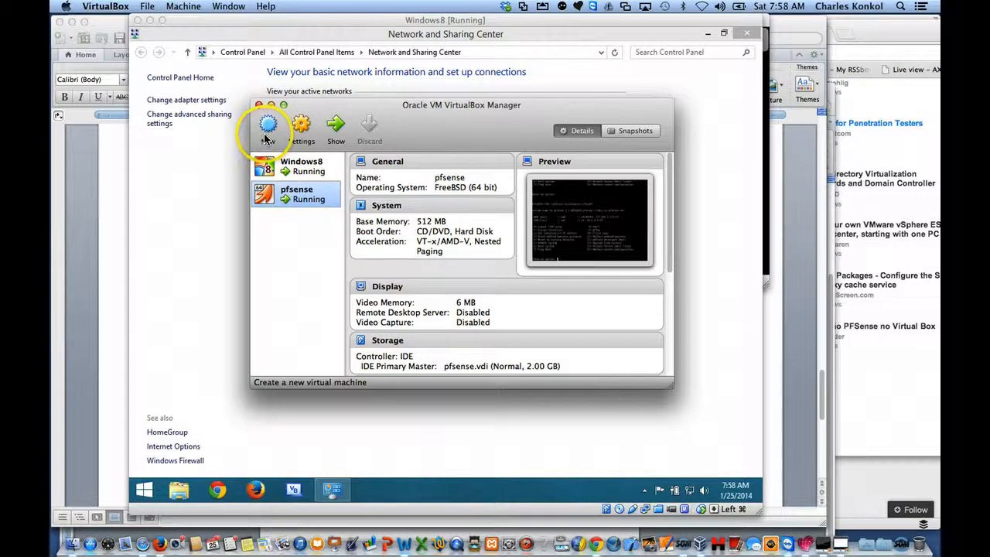
left_click(266, 130)
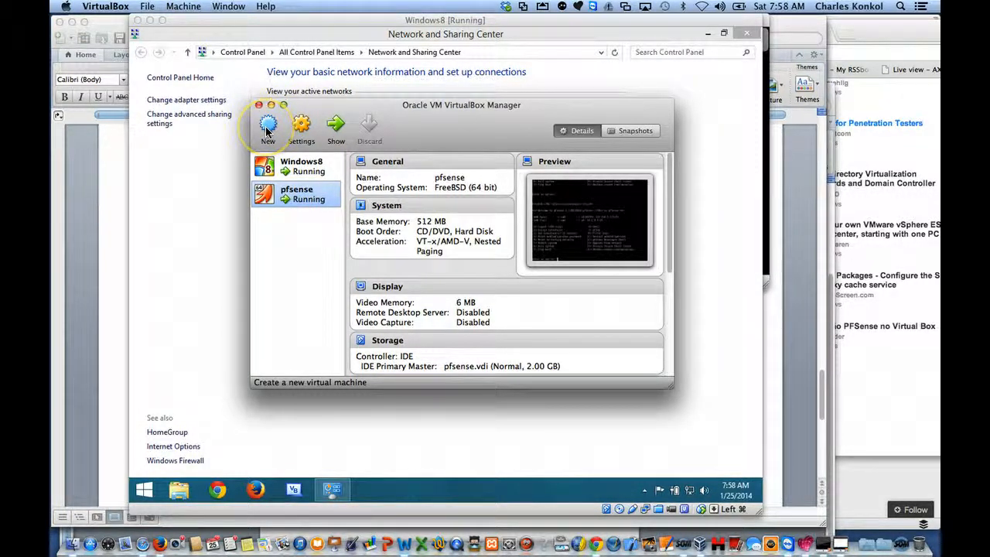
left_click(286, 200)
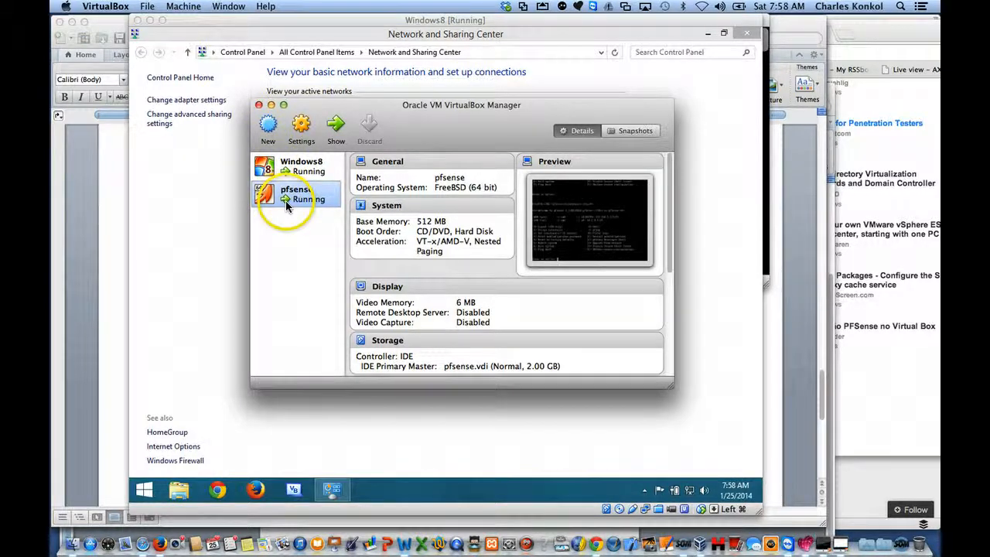
left_click(301, 128)
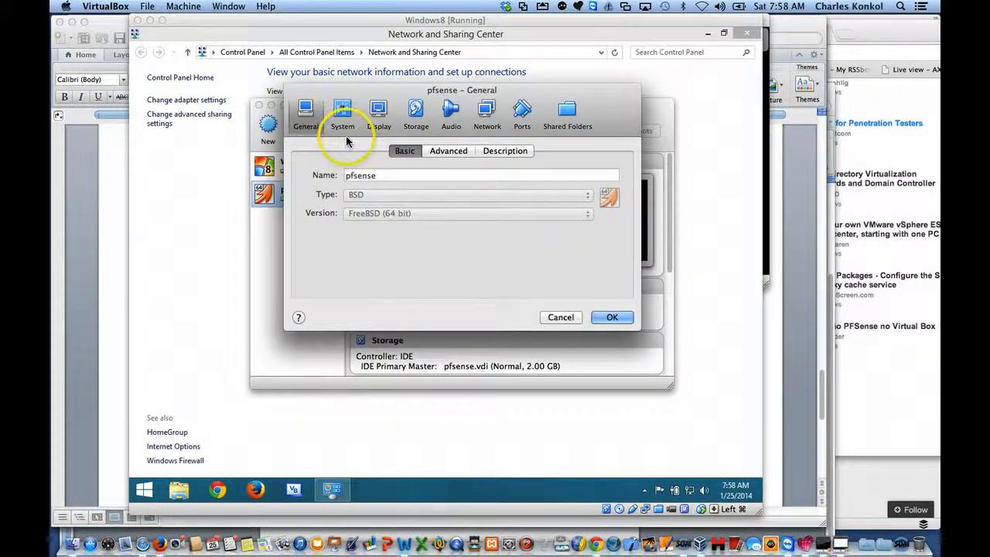
left_click(346, 113)
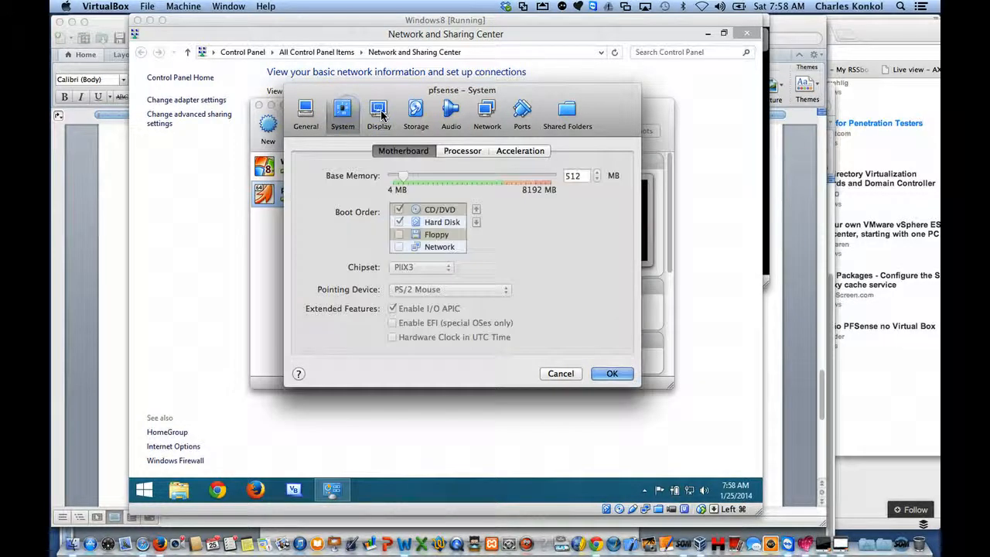
left_click(381, 114)
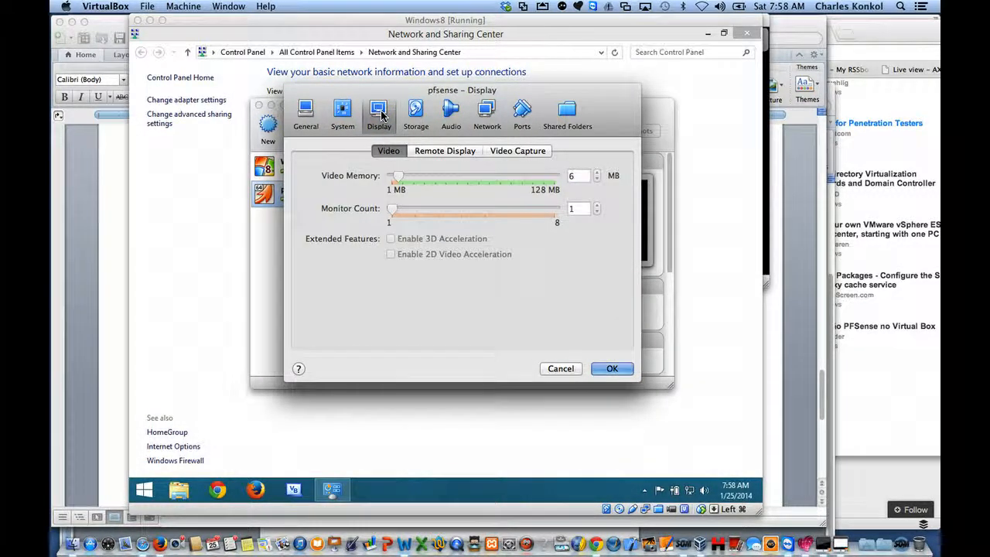
left_click(414, 117)
left_click(452, 112)
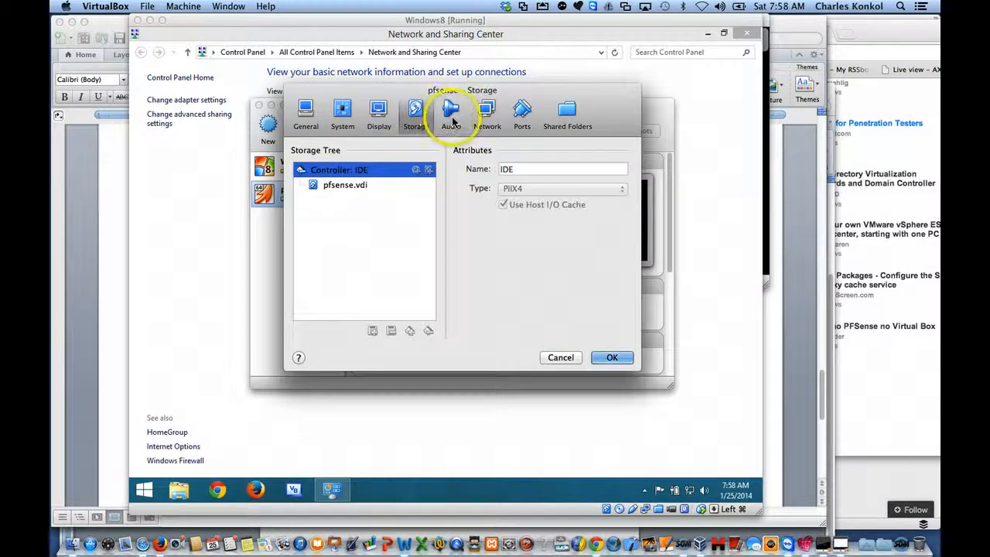
Step: Select en0: Ethernet as the bridged interface for the pfsense machine's Adapter 1
left_click(486, 116)
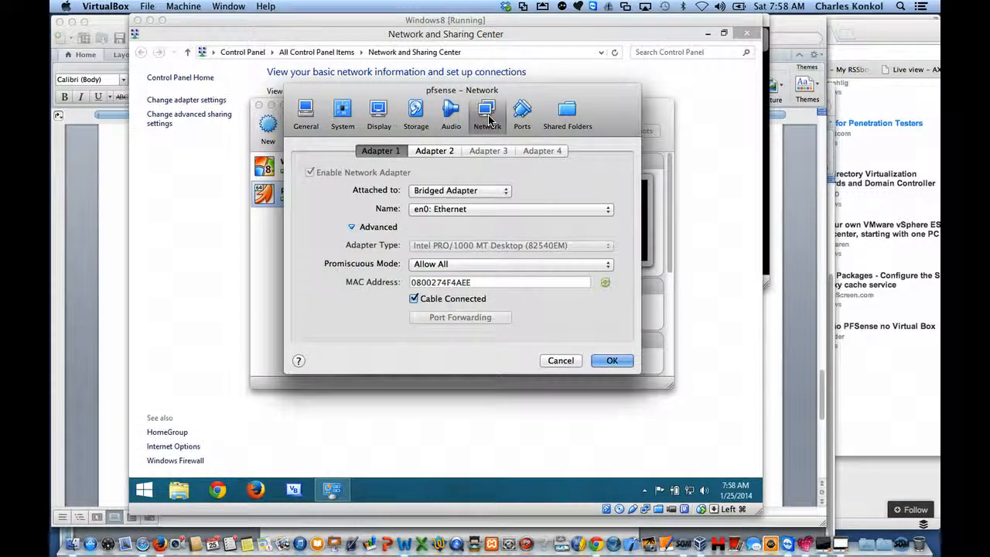
left_click(445, 211)
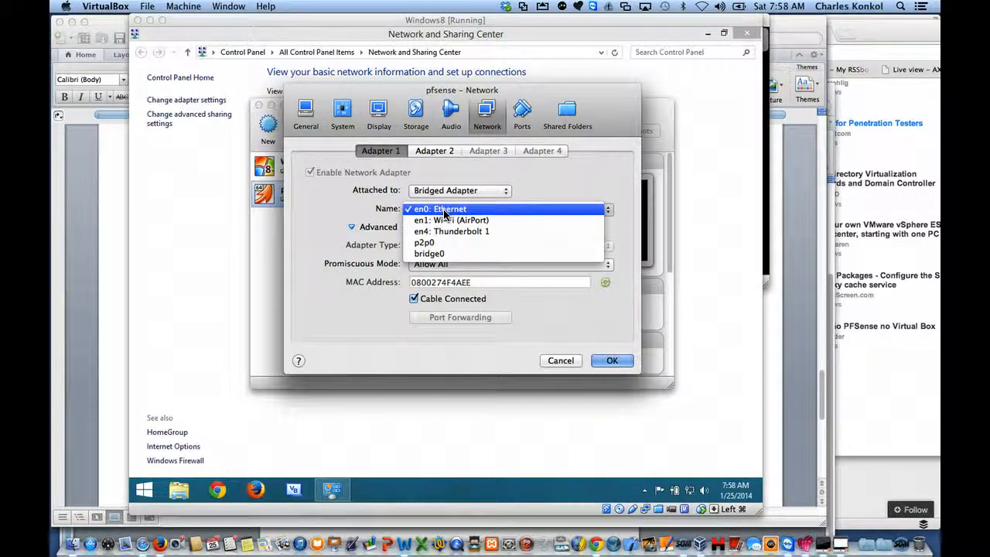
left_click(444, 210)
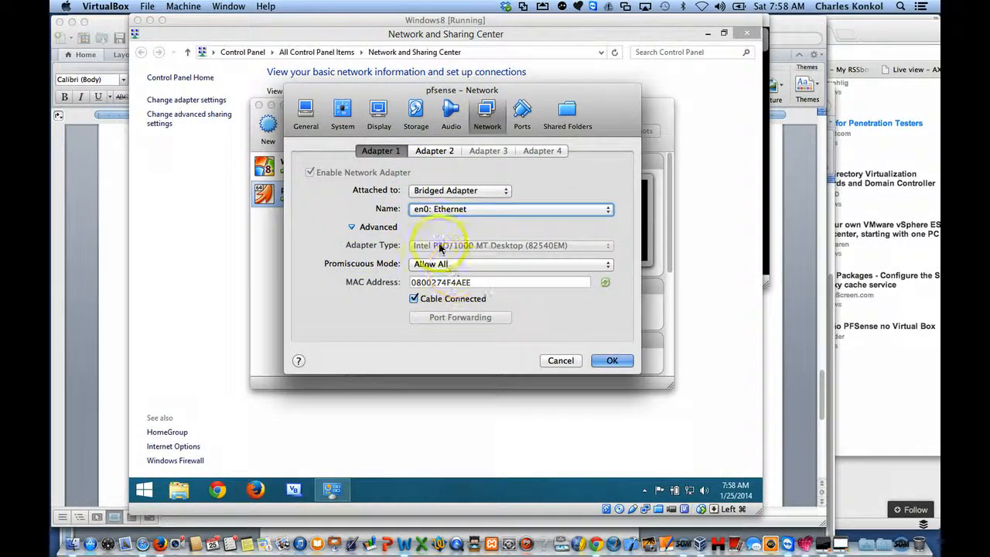
Step: Attach the pfsense machine's Adapter 2 to Internal Network and accept the machine settings
left_click(435, 151)
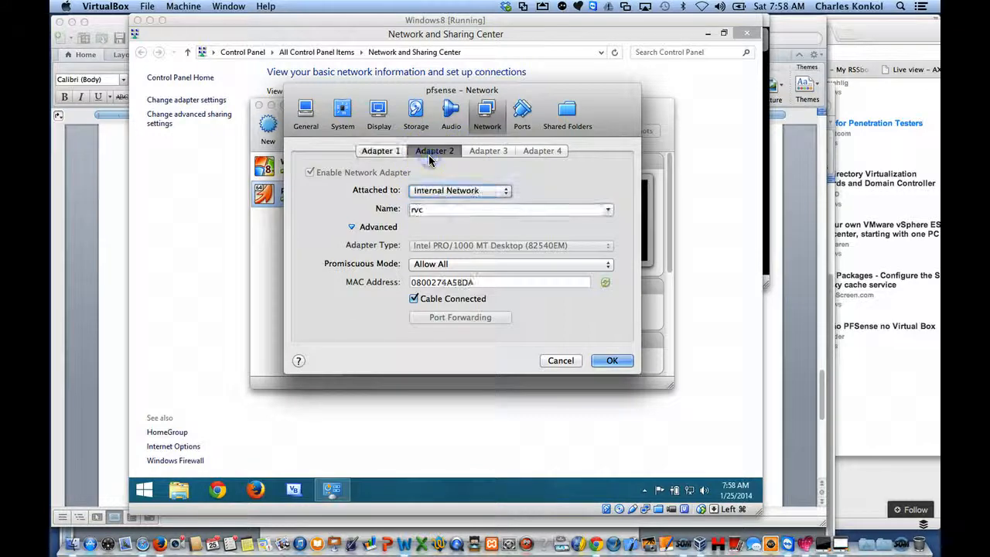
left_click(442, 193)
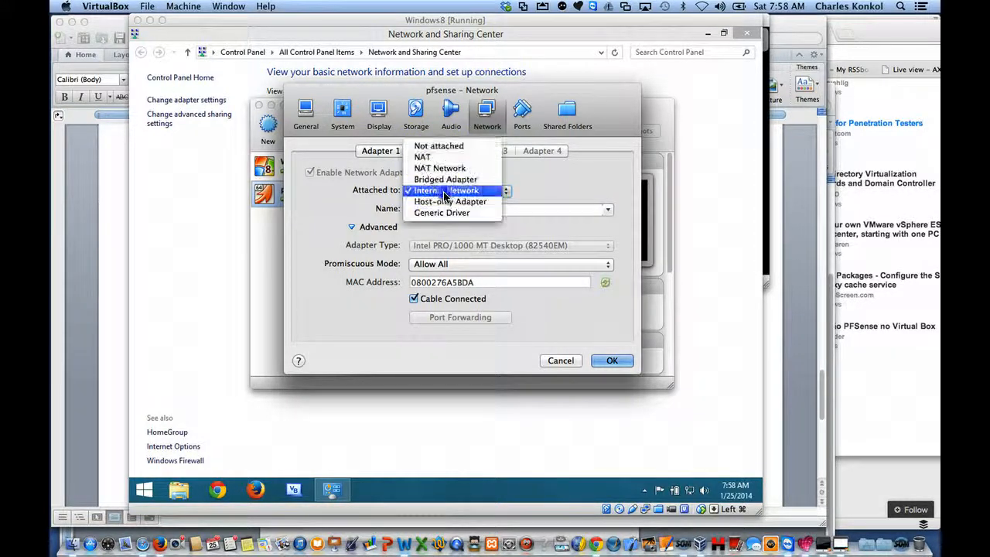
left_click(443, 191)
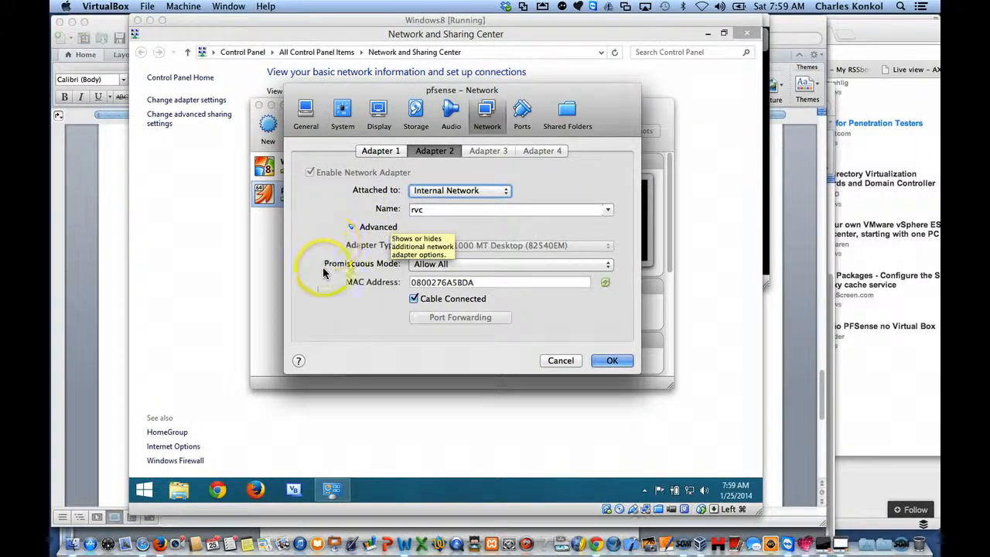
left_click(611, 360)
Step: Check the network attachment and network name of the Windows8 machine's Adapter 1
left_click(310, 176)
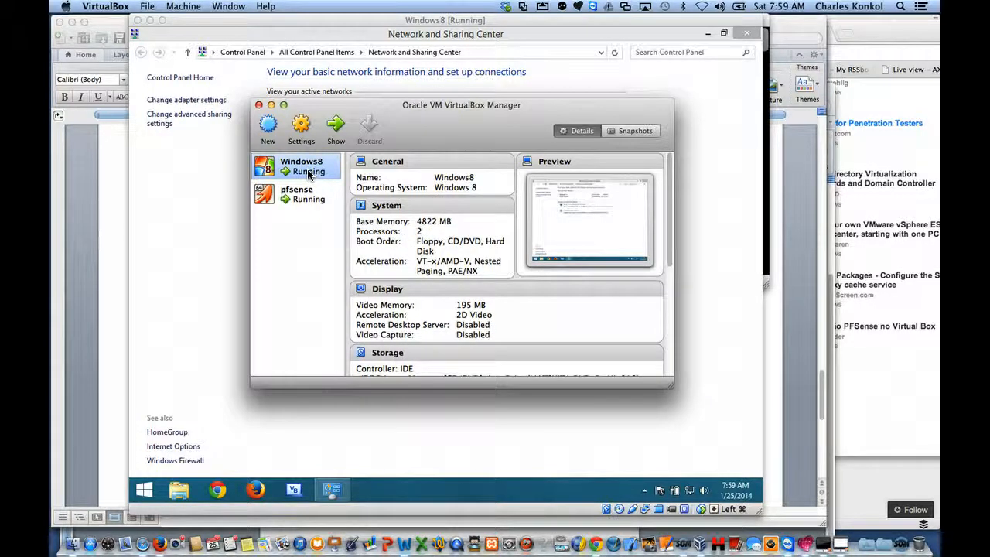
left_click(306, 132)
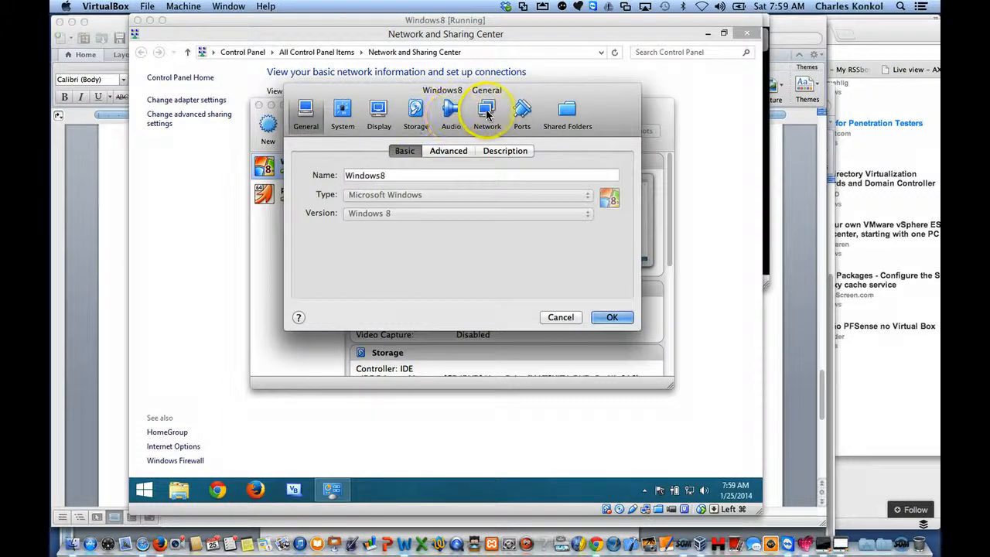
left_click(487, 114)
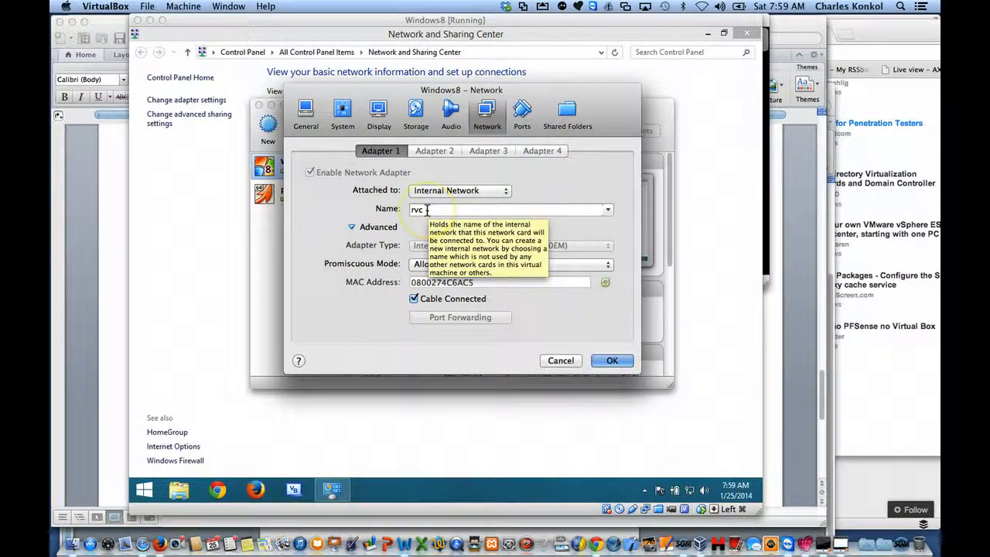
left_click(387, 153)
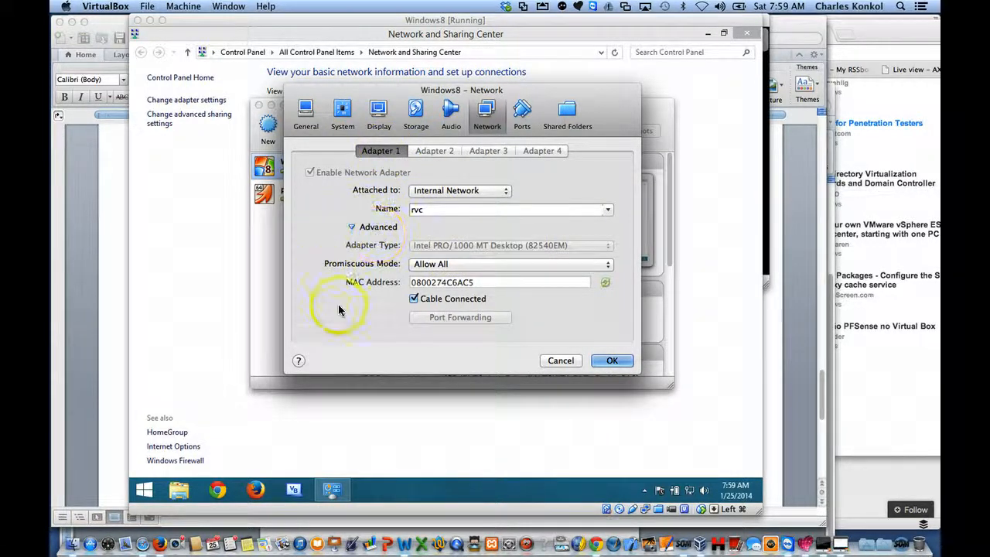
left_click(609, 362)
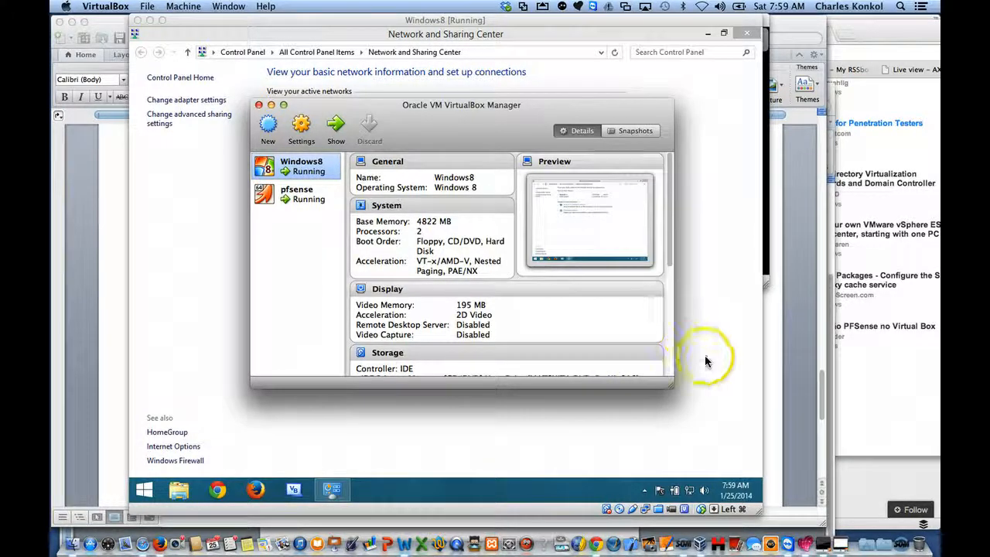
Step: Bring up the pfsense console and reset the firewall to factory defaults with option 4, confirming with y
left_click(842, 547)
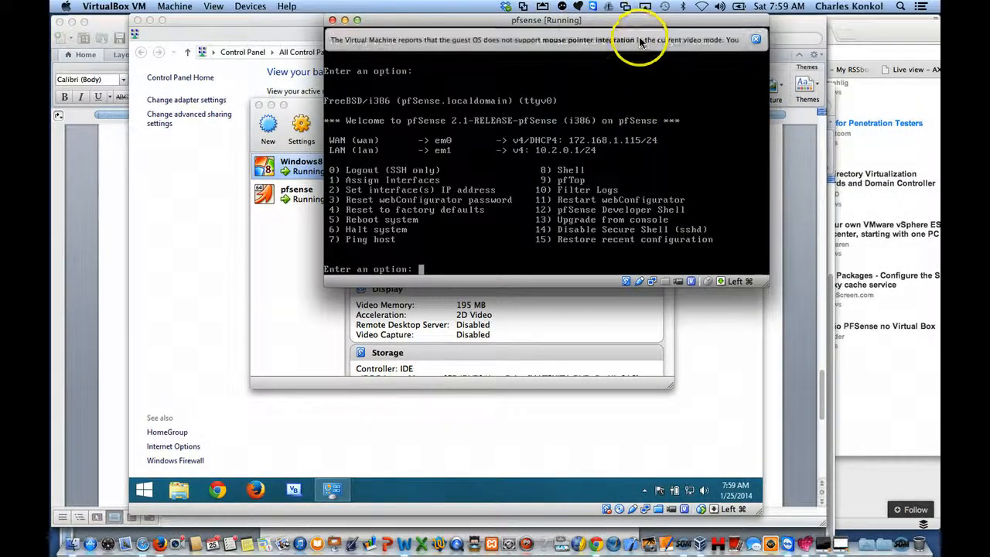
left_click_drag(638, 26, 534, 92)
left_click(650, 107)
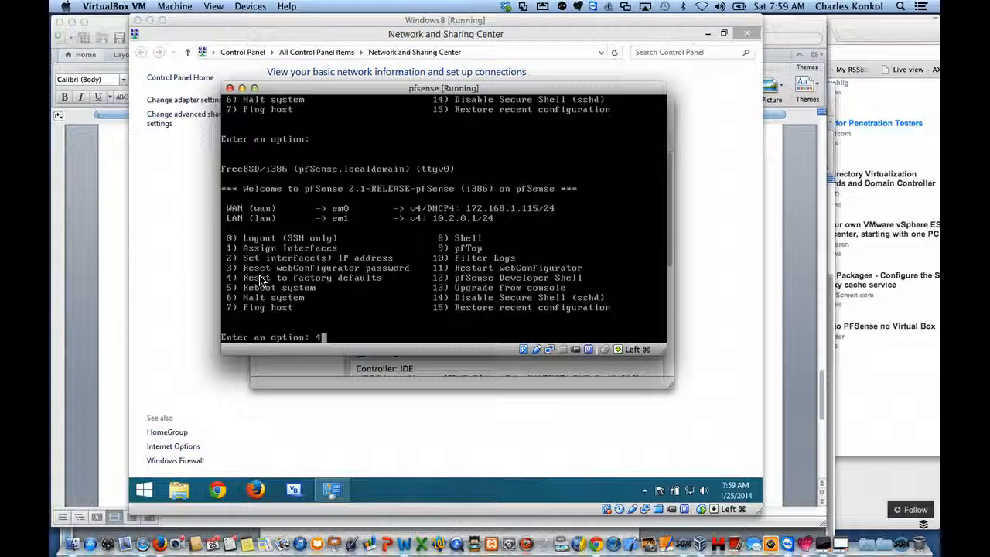
key("Return")
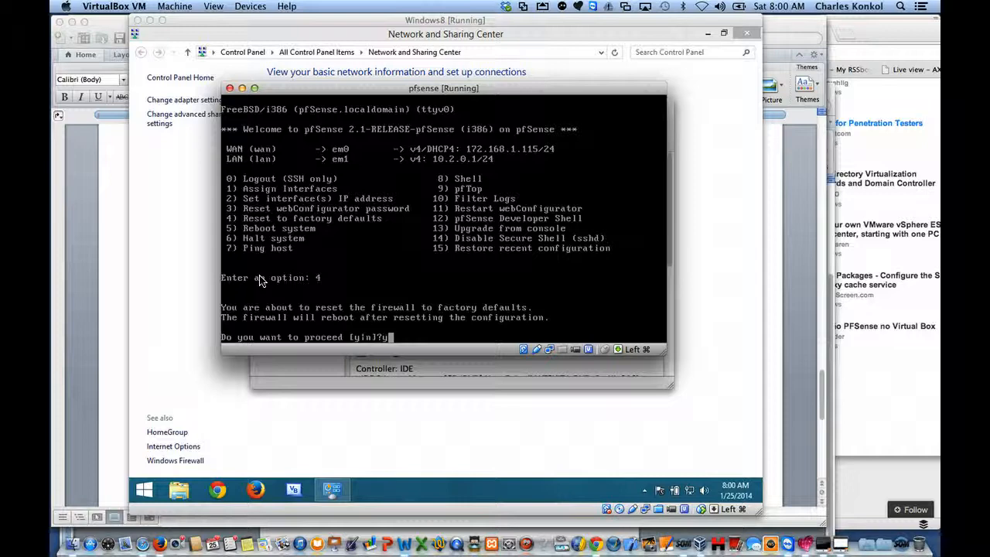
type("y")
key("Return")
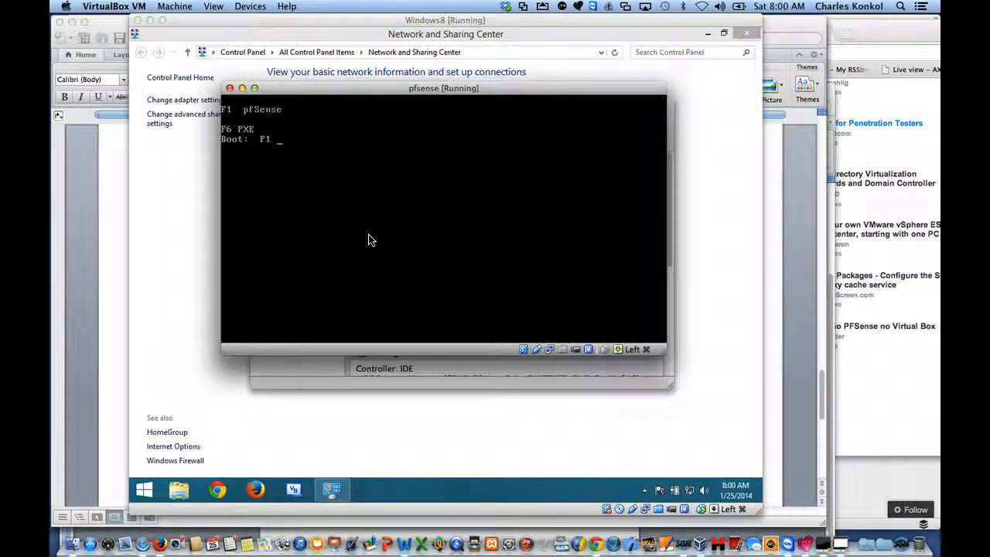
Step: Boot pfSense with the default option and answer n to setting up VLANs
left_click(352, 217)
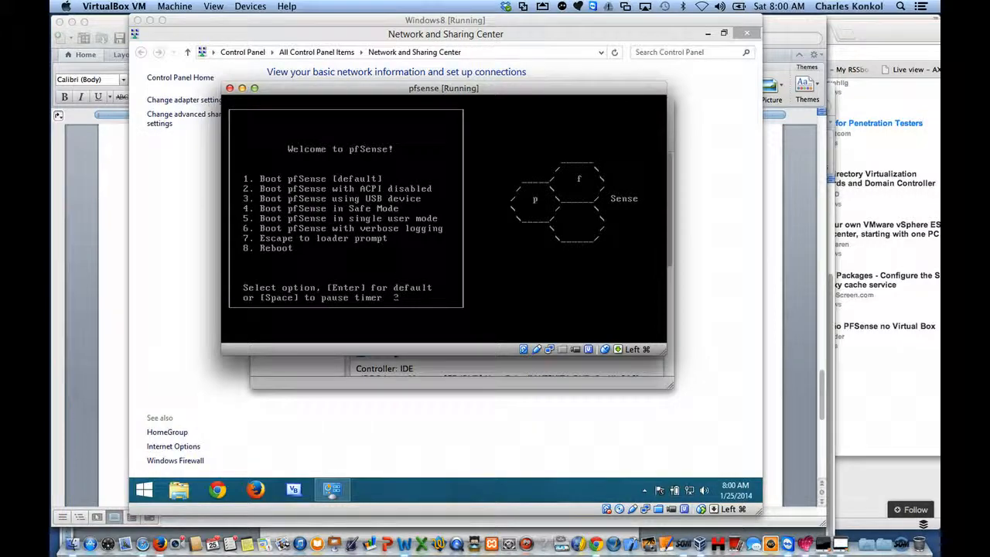
key("Return")
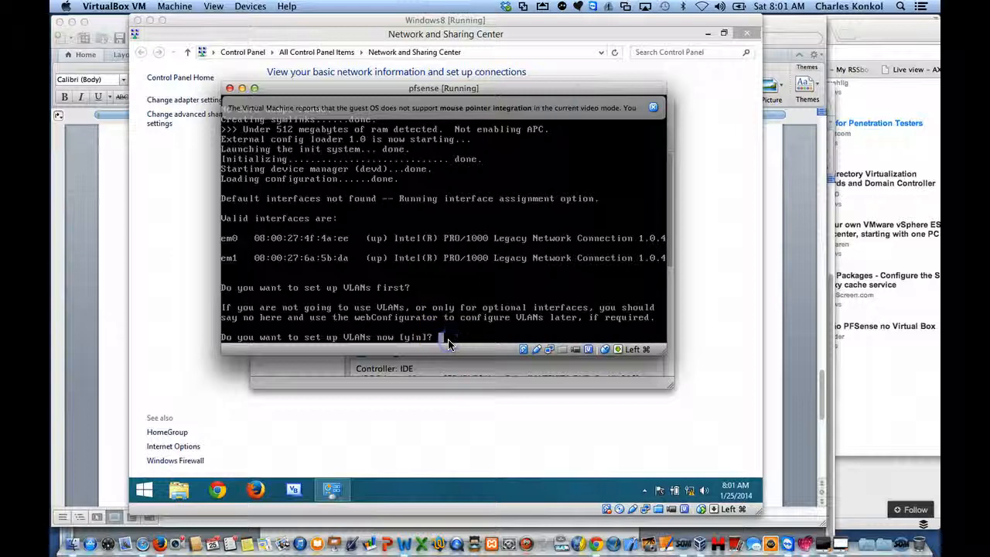
type("n")
key("Return")
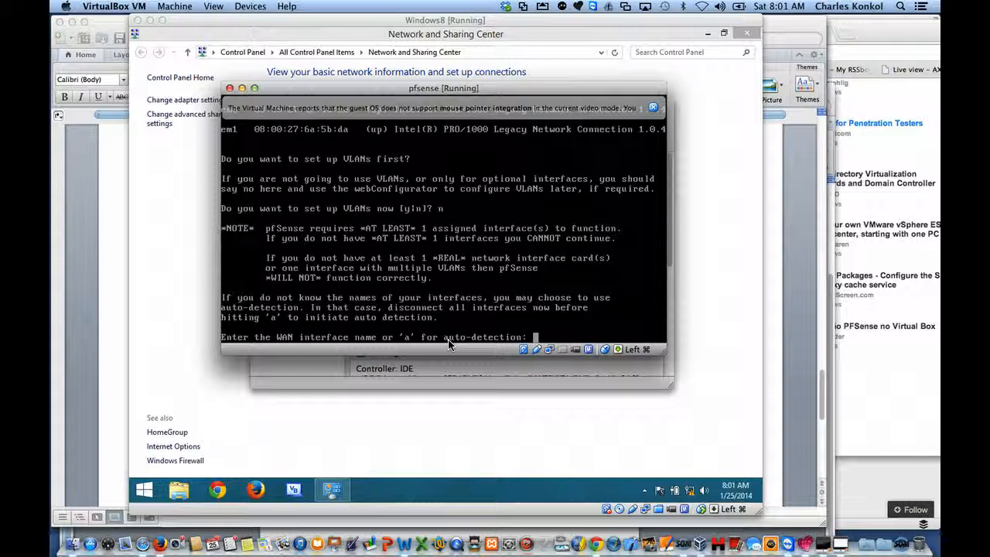
Step: Assign em0 as the WAN interface and em1 as the LAN interface with no optional interface, and confirm with y
type("em0")
key("Return")
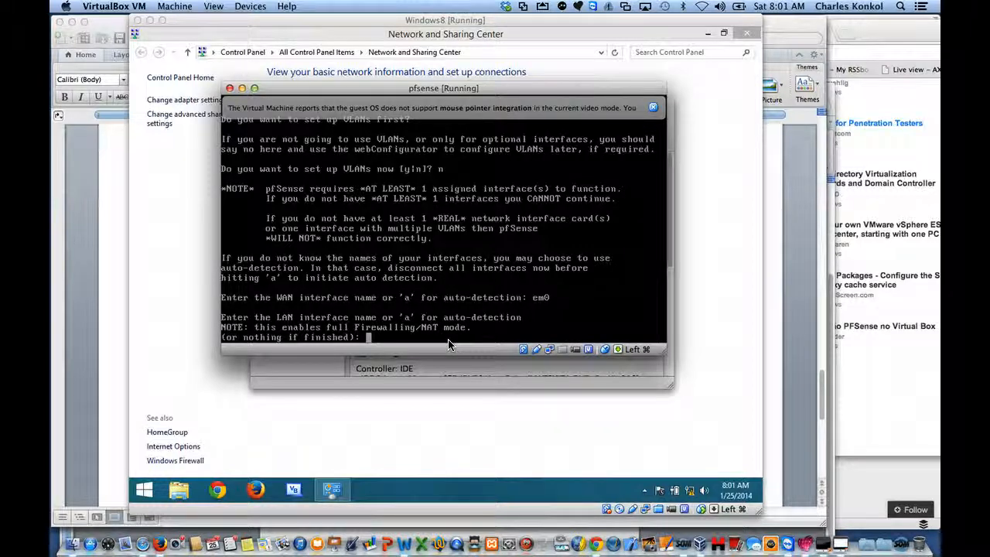
left_click(427, 332)
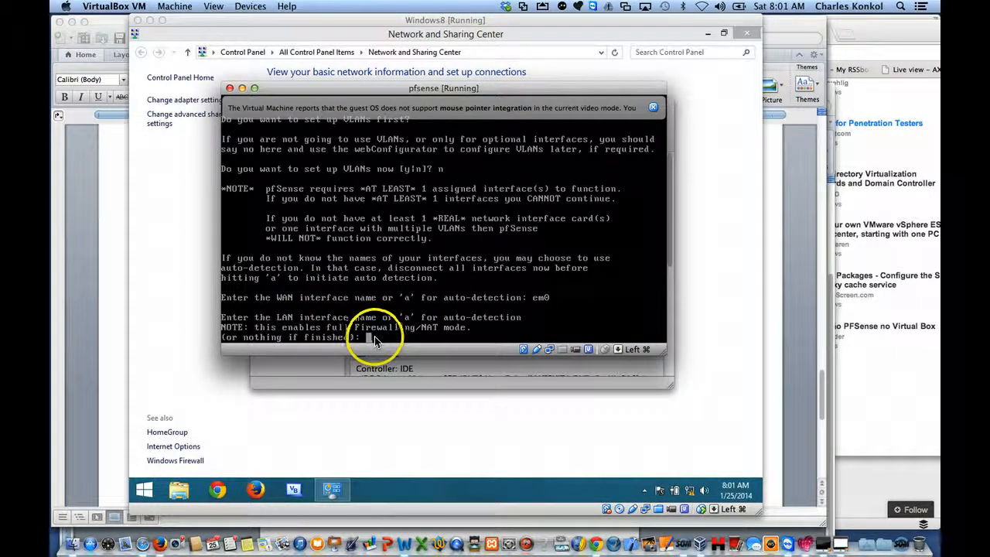
type("em")
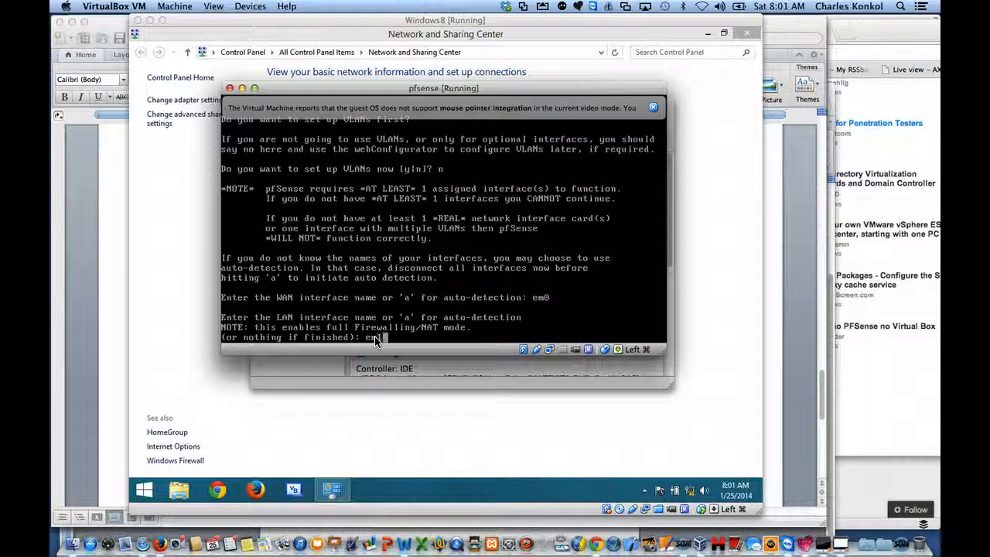
type("1")
key("Return")
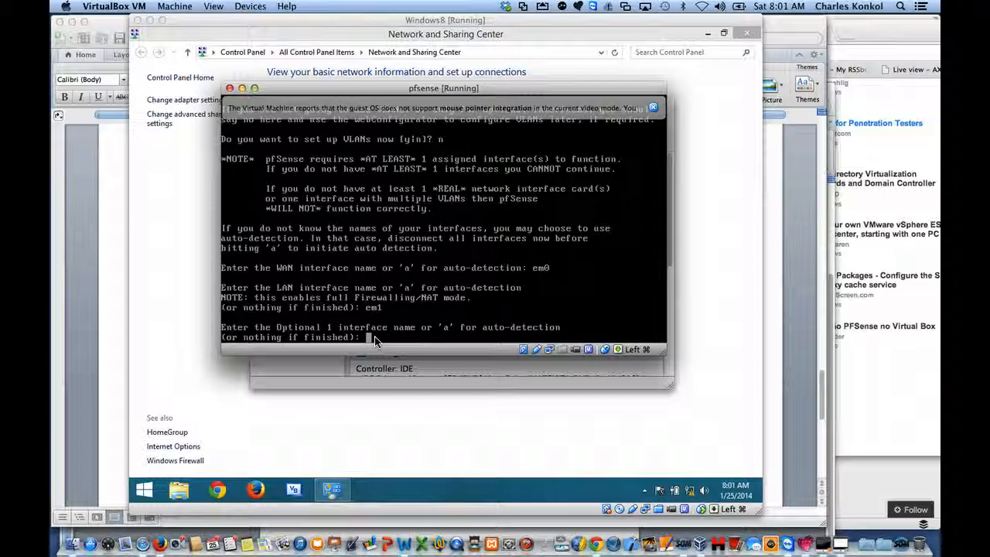
key("Return")
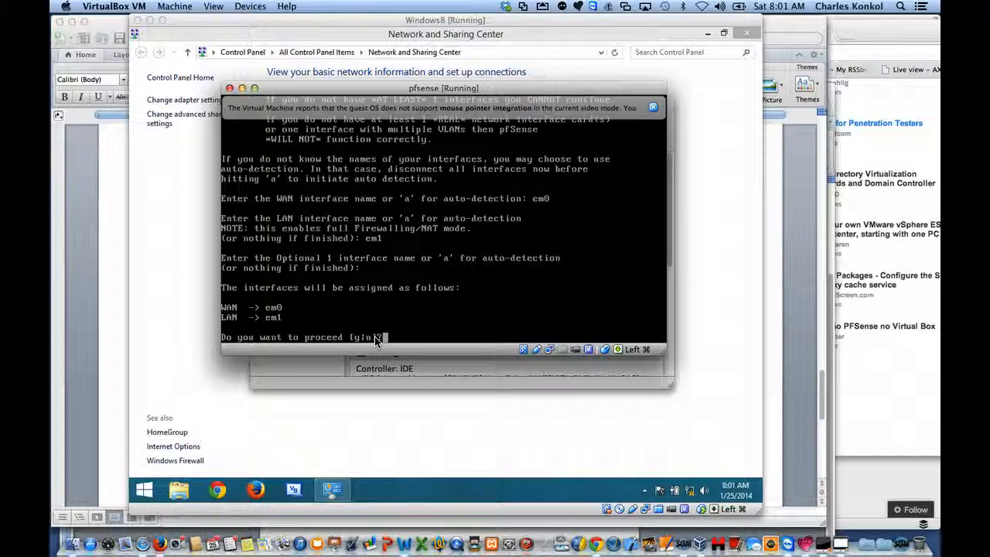
type("y")
key("Return")
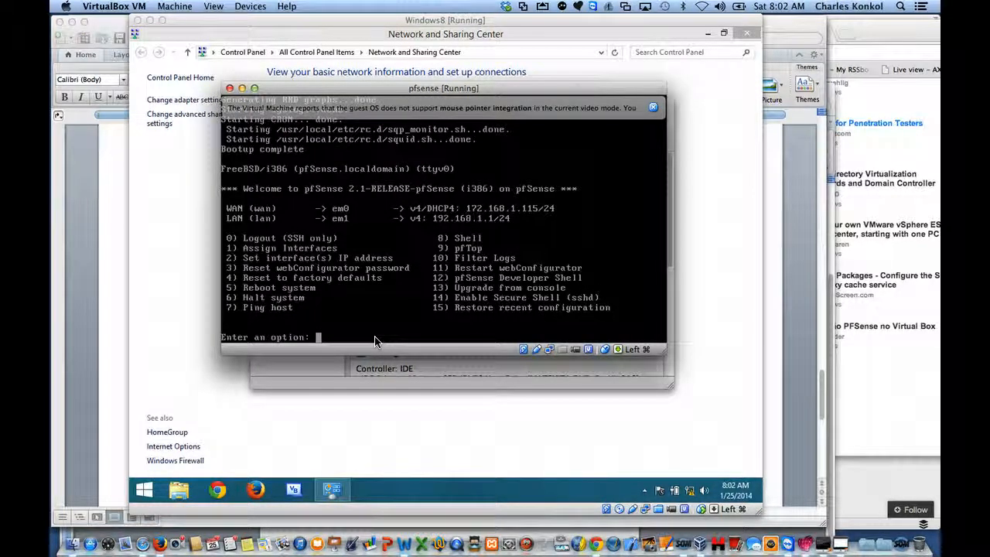
Step: Use console option 2 to set the LAN interface's IPv4 address to 10.2.0.1 with a subnet bit count of 24
key("super")
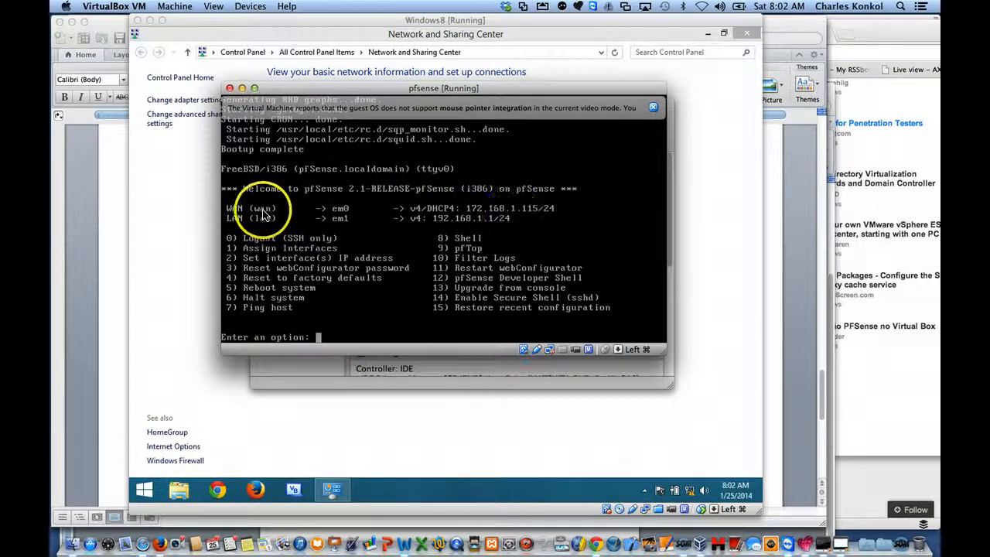
left_click(474, 225)
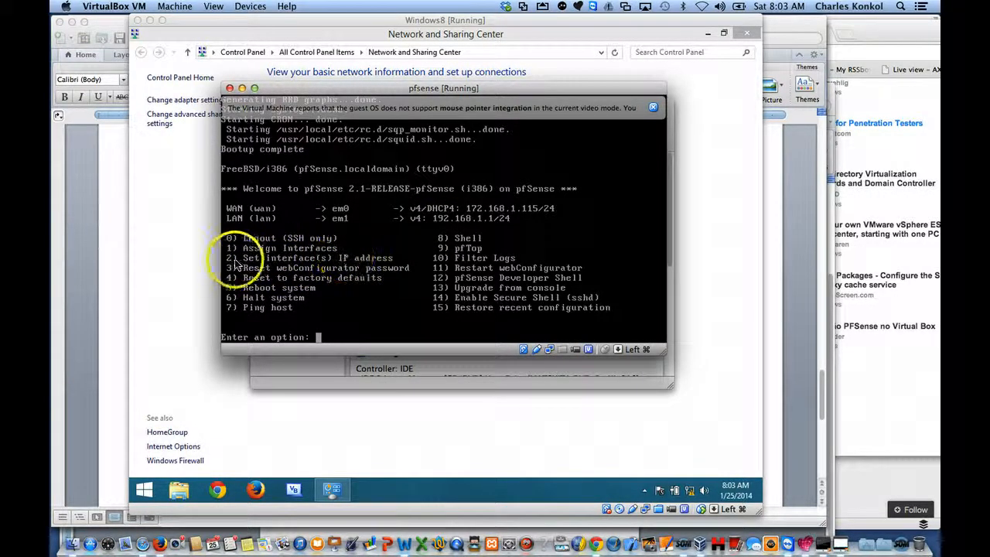
type("2")
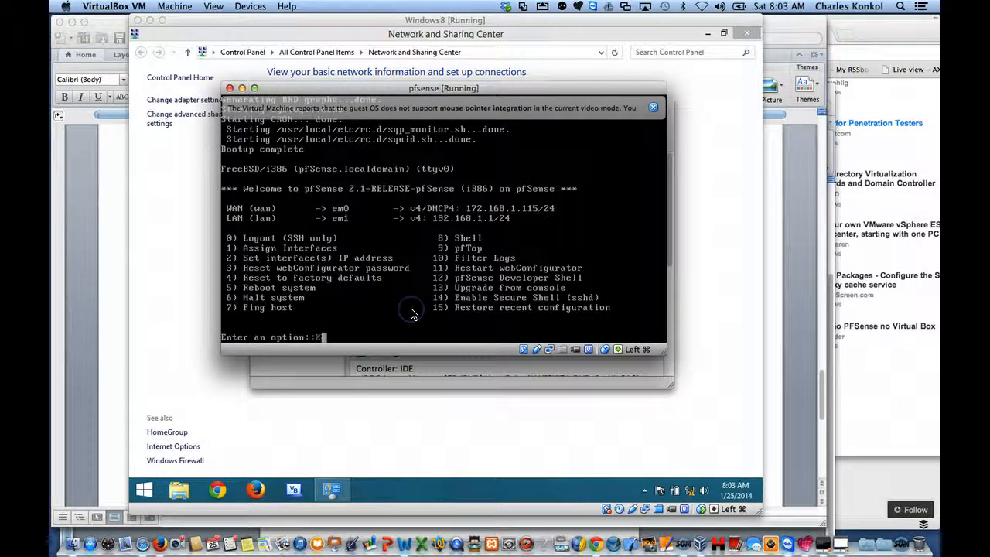
key("Return")
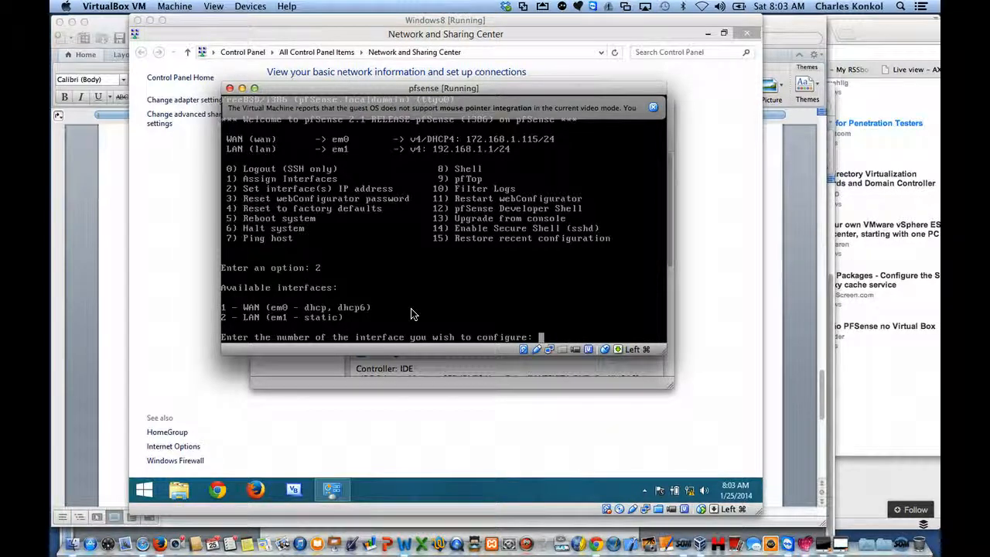
type("2")
key("Return")
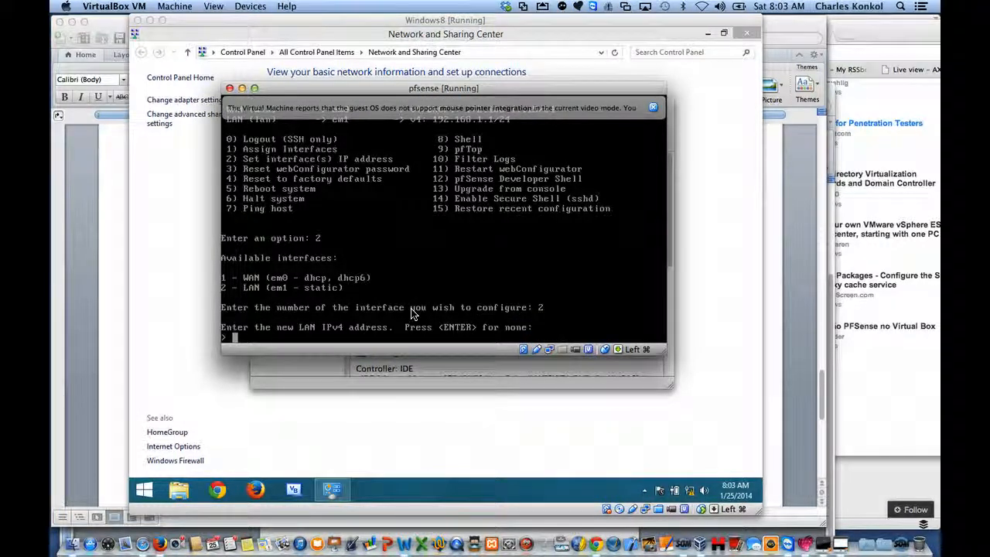
type("19")
type(".2.")
type("0.1")
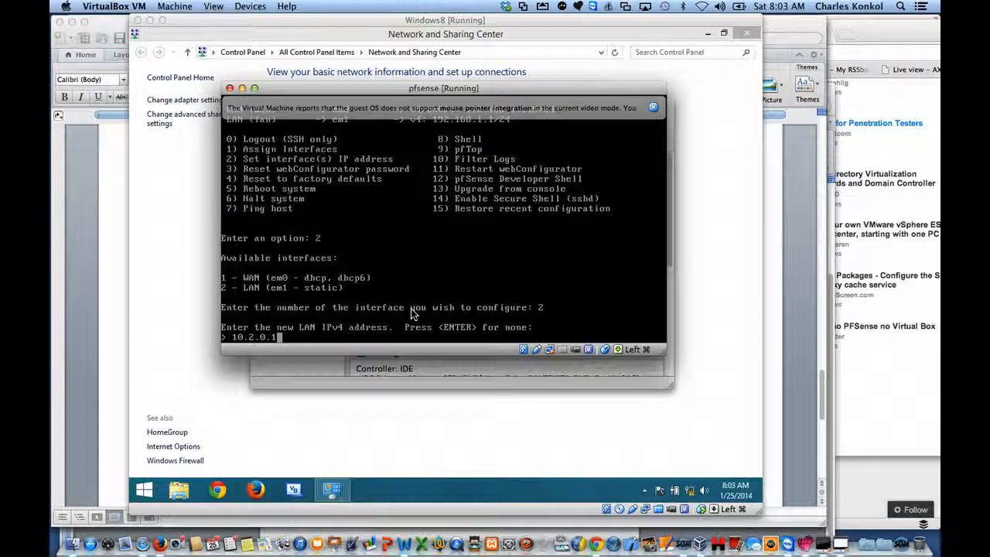
key("Return")
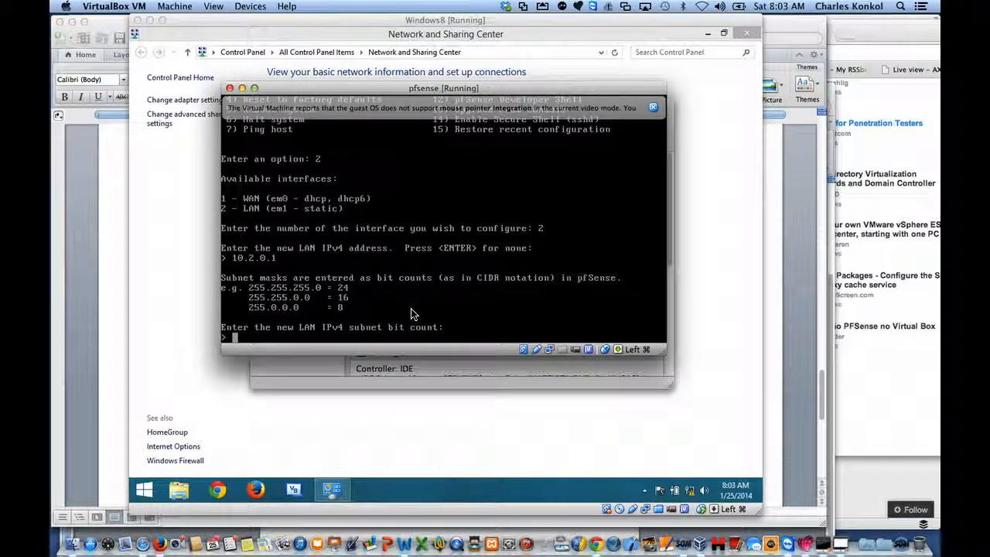
type("24")
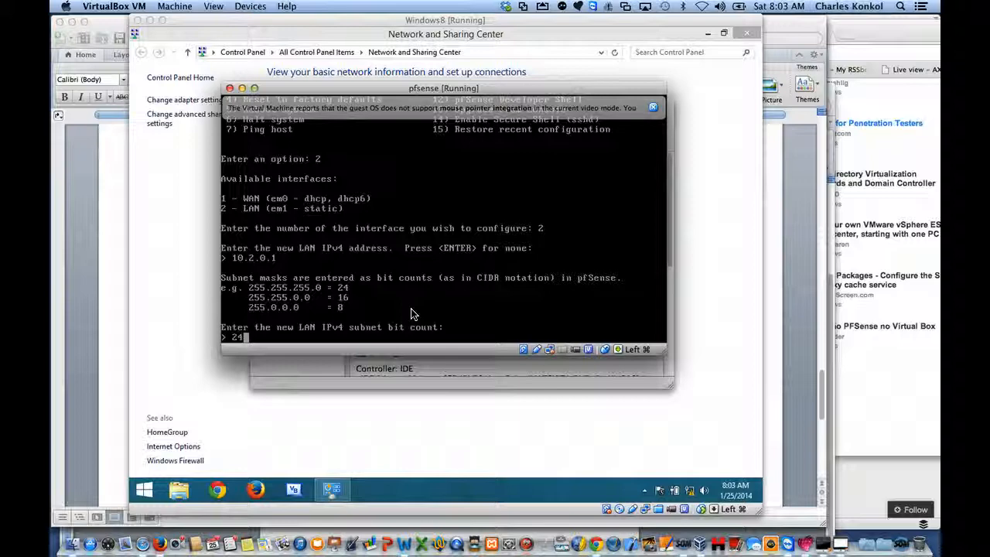
key("Return")
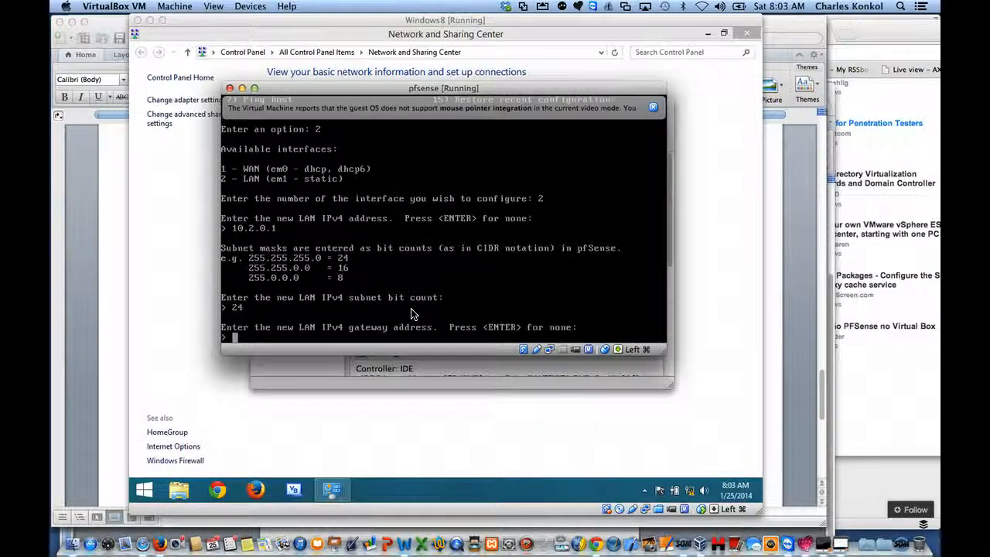
Step: Leave the LAN IPv4 gateway and IPv6 address empty, answer n to the DHCP server and HTTP questions, and return to the console menu
key("Return")
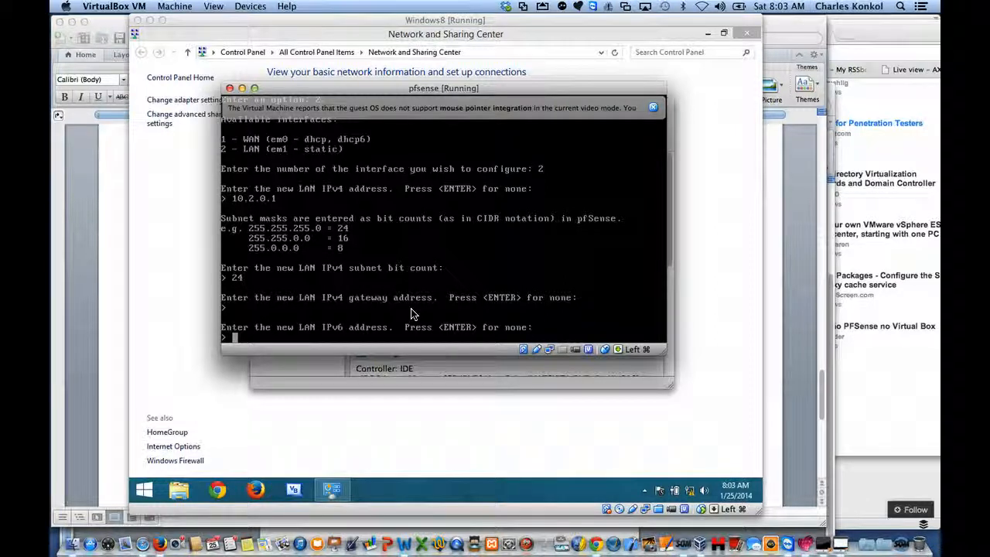
key("Return")
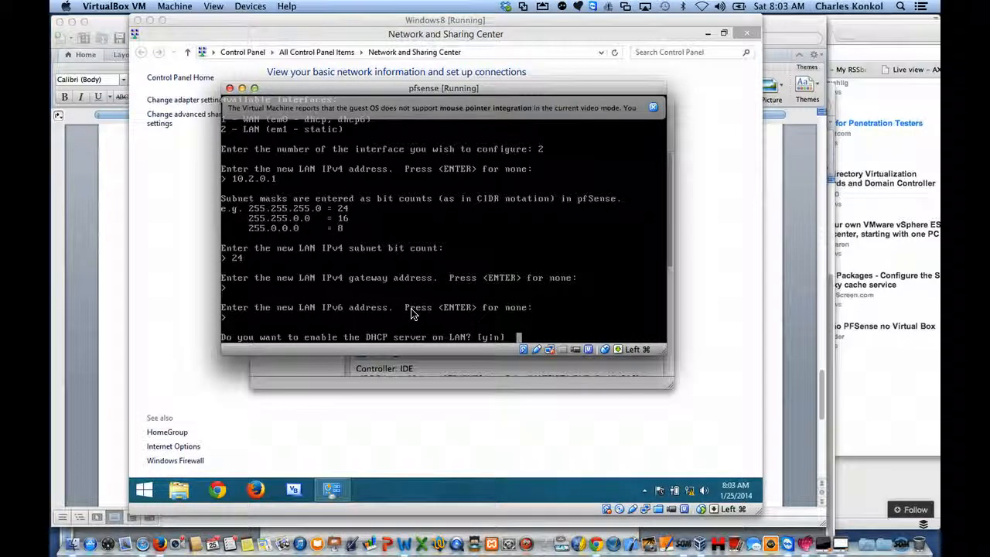
type("n")
key("Return")
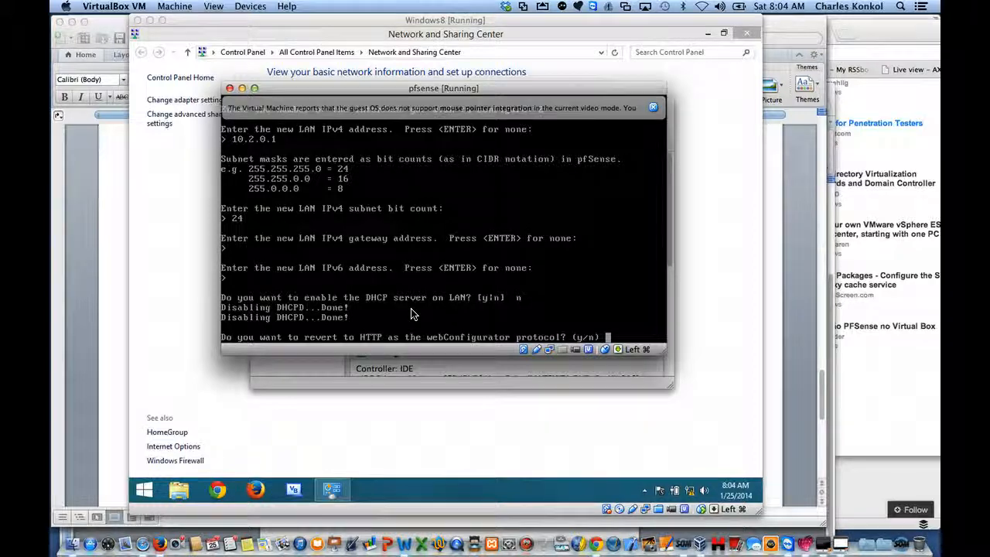
type("n")
key("Return")
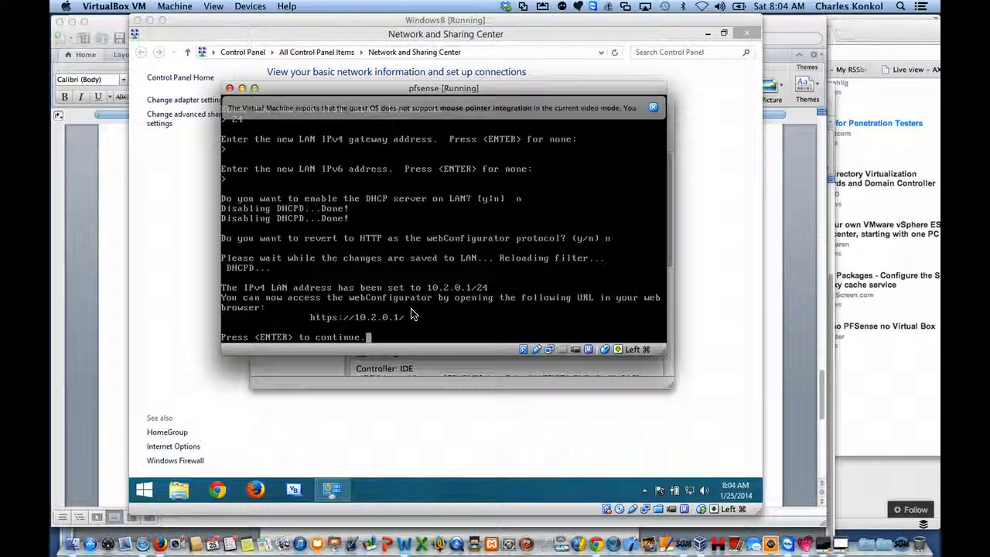
key("Return")
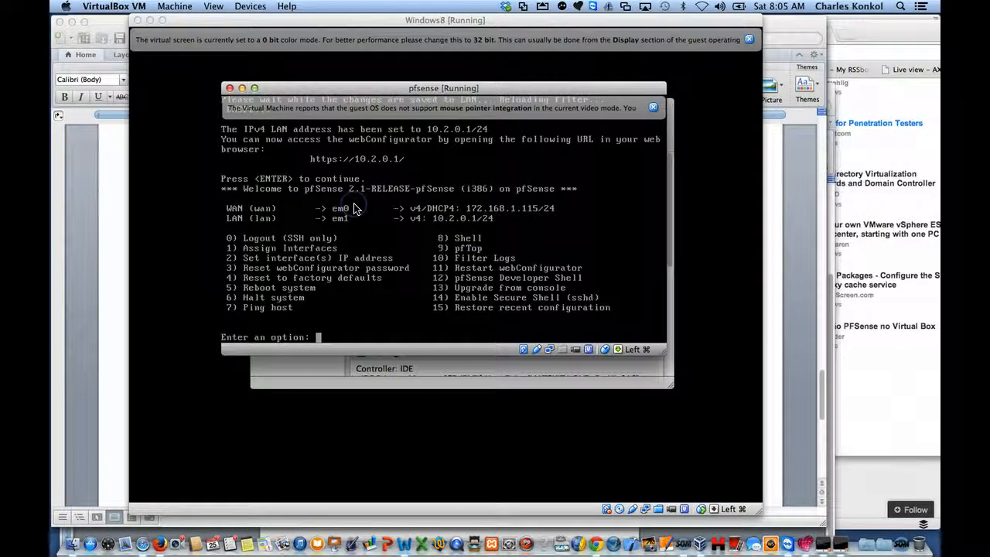
Step: Switch to the Windows8 machine, reopen Network and Sharing Center and show its network adapters
left_click(354, 205)
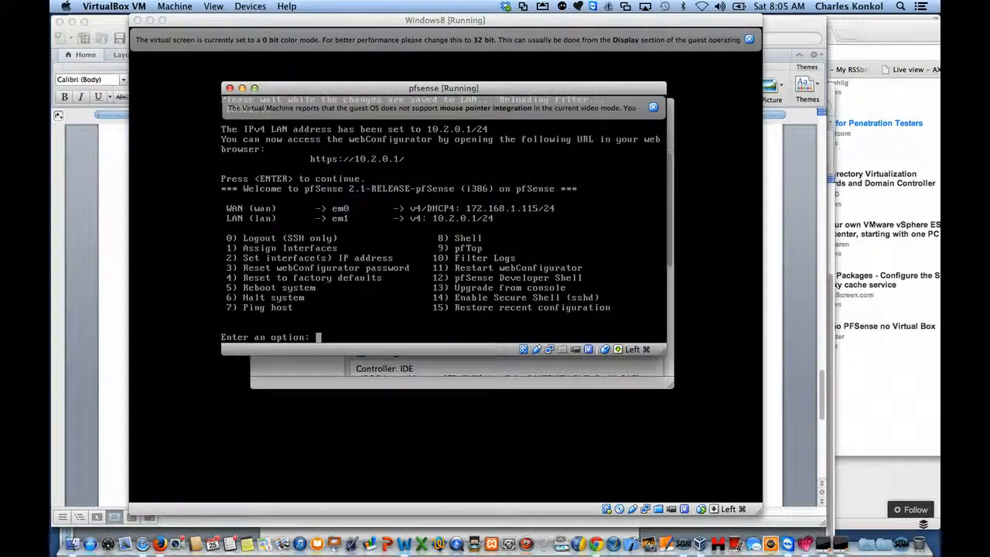
key("super")
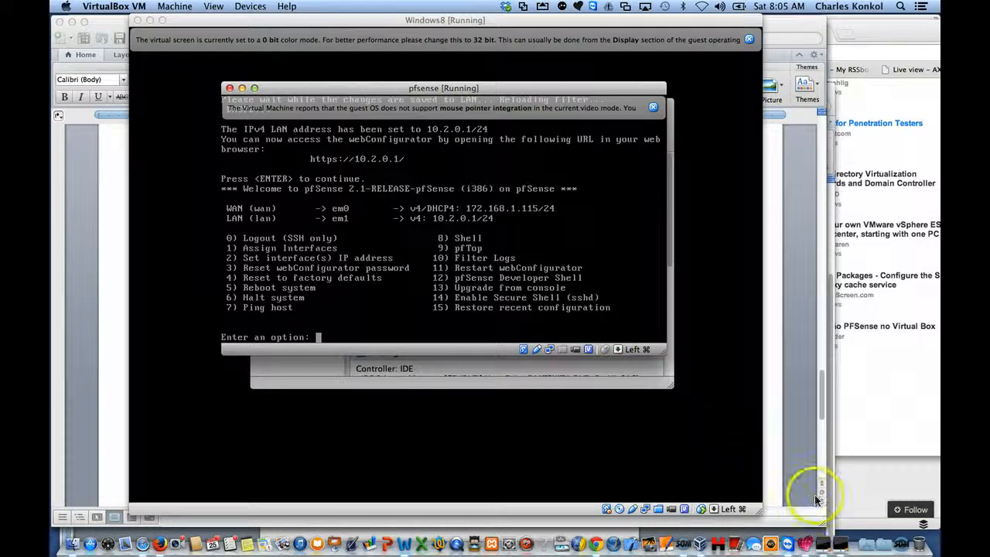
left_click(841, 546)
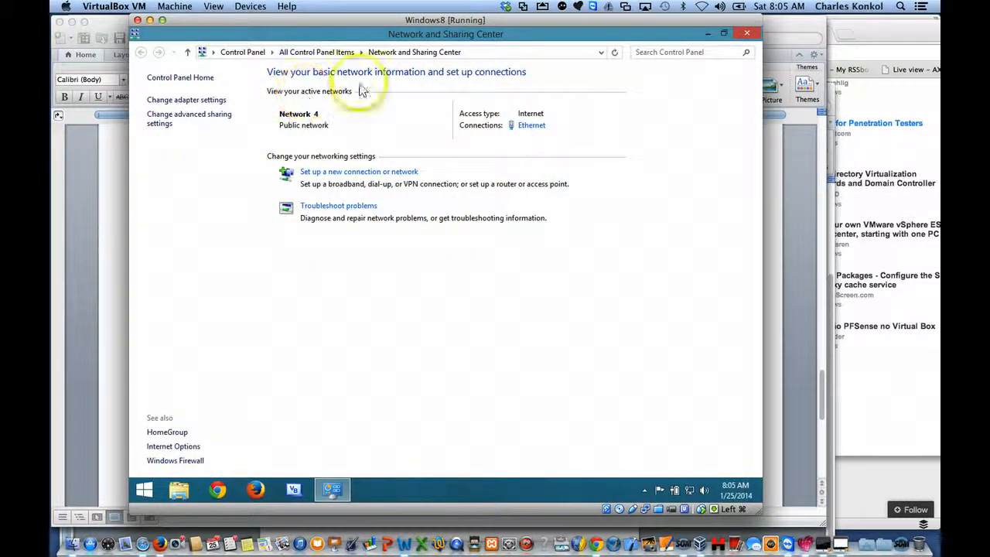
left_click(749, 31)
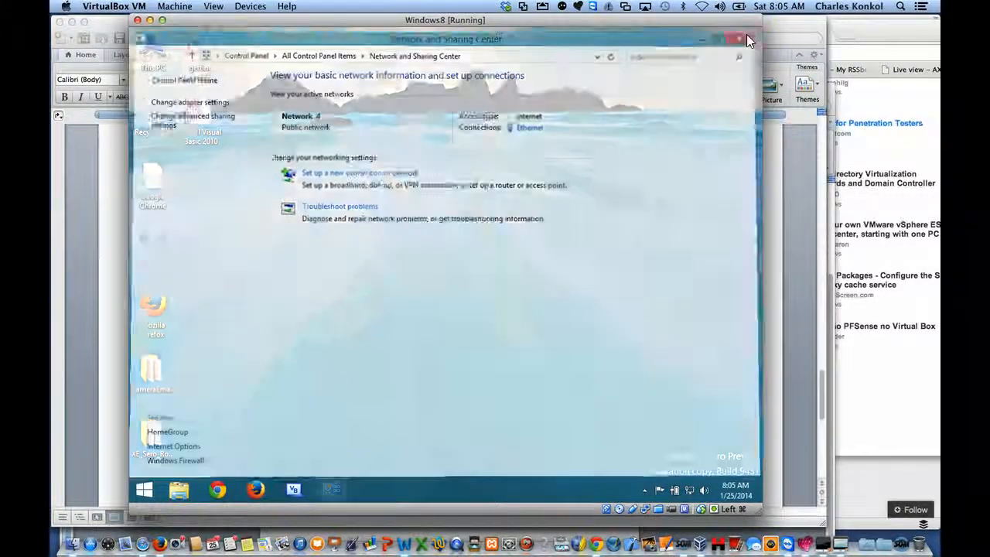
right_click(690, 488)
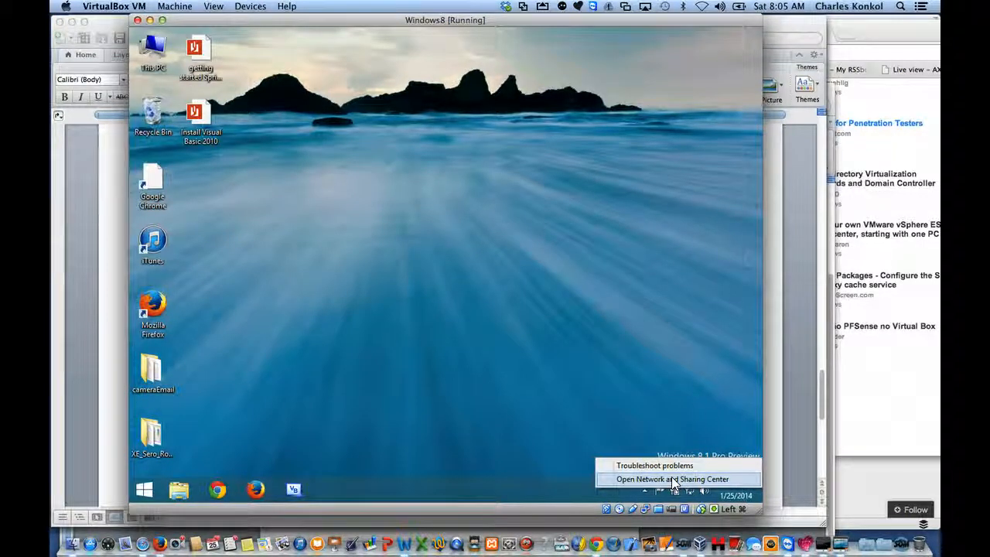
left_click(673, 480)
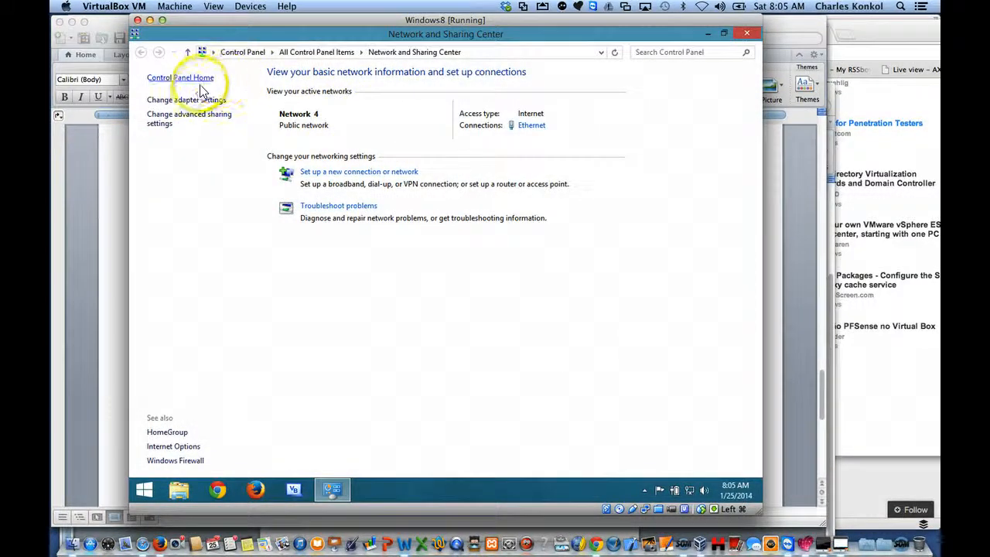
left_click(198, 100)
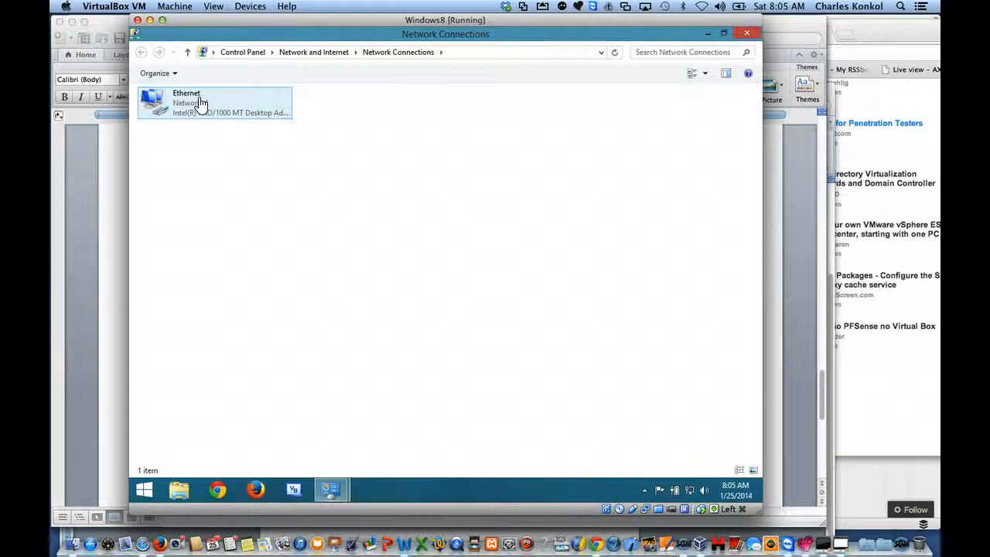
Step: Open the Internet Protocol Version 4 (TCP/IPv4) properties of the Ethernet adapter, allowing Network Connections to make changes
right_click(199, 98)
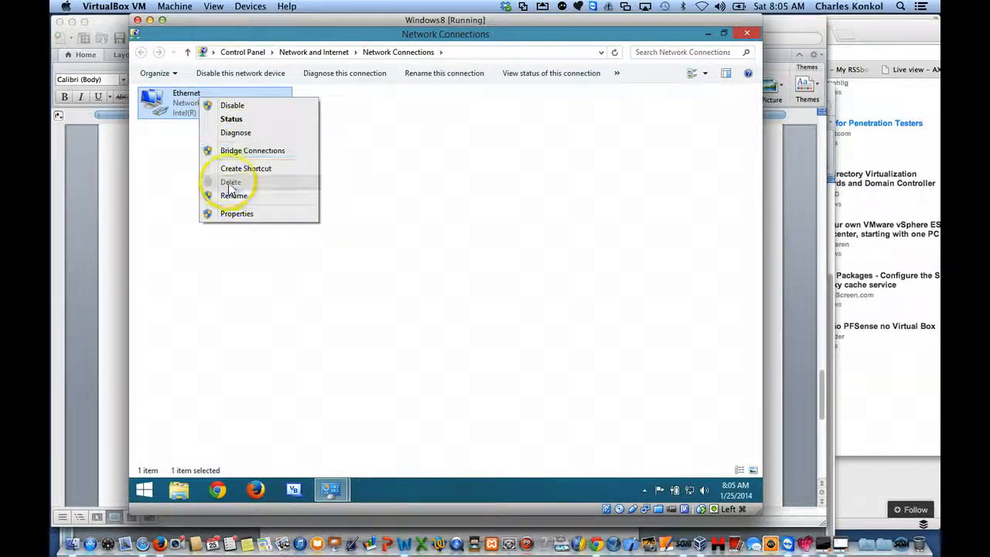
left_click(229, 215)
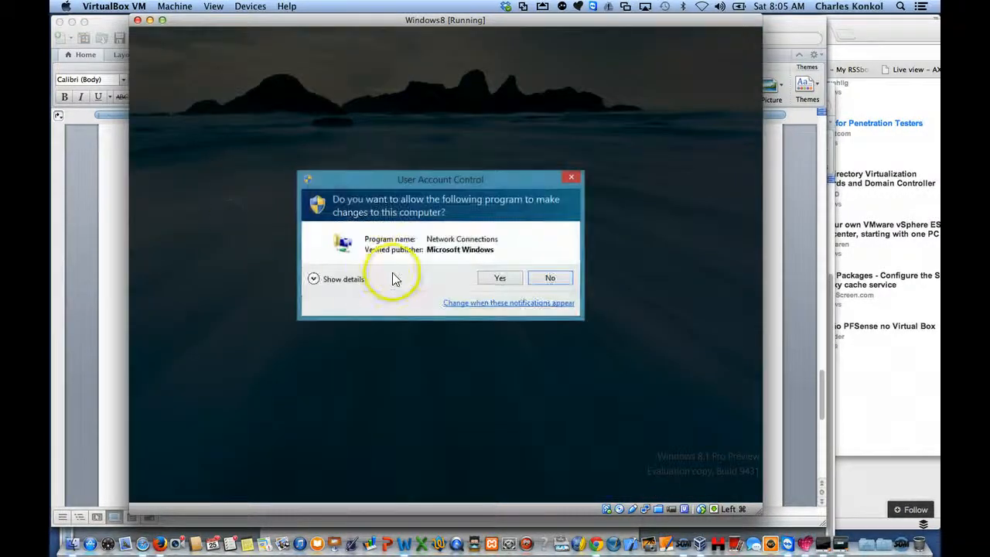
left_click(499, 278)
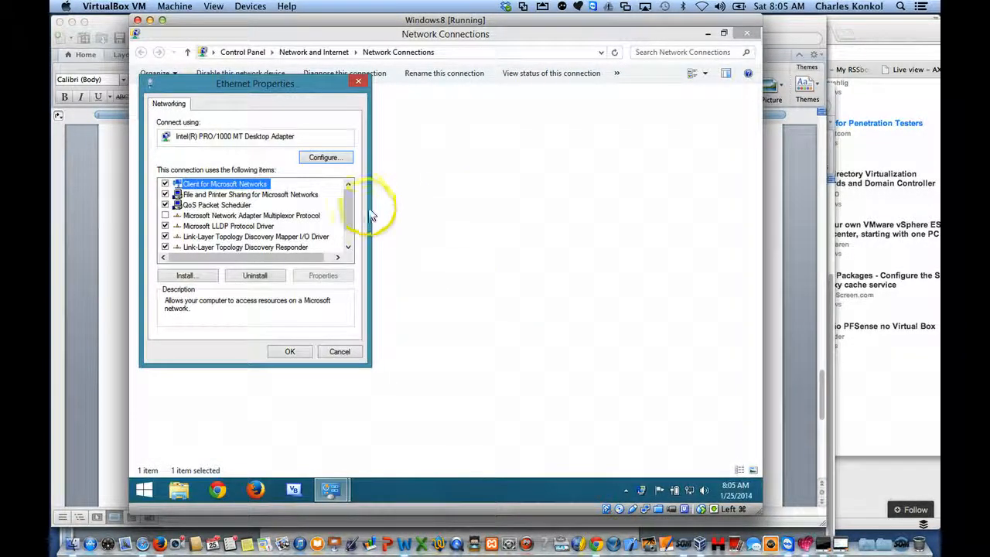
left_click_drag(350, 209, 349, 223)
left_click(281, 247)
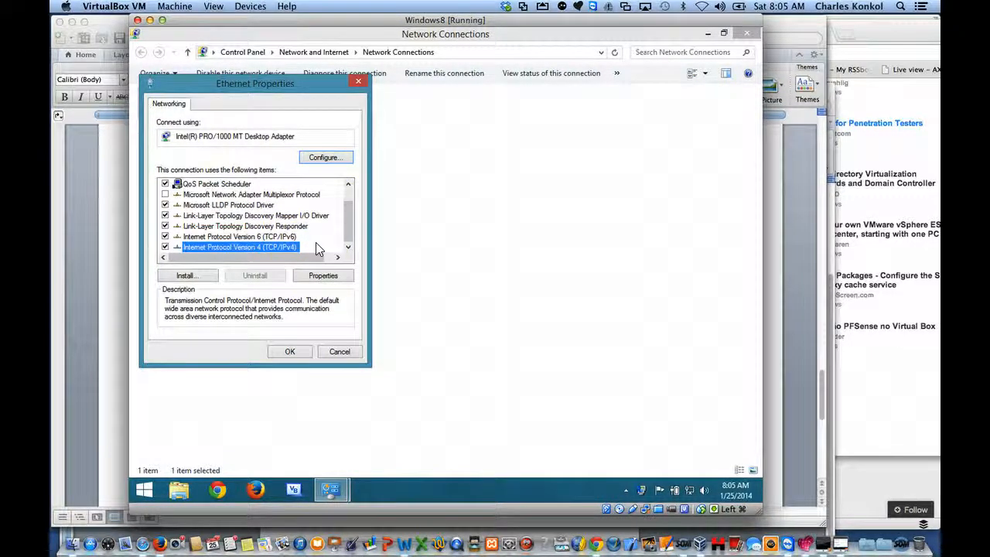
left_click(319, 280)
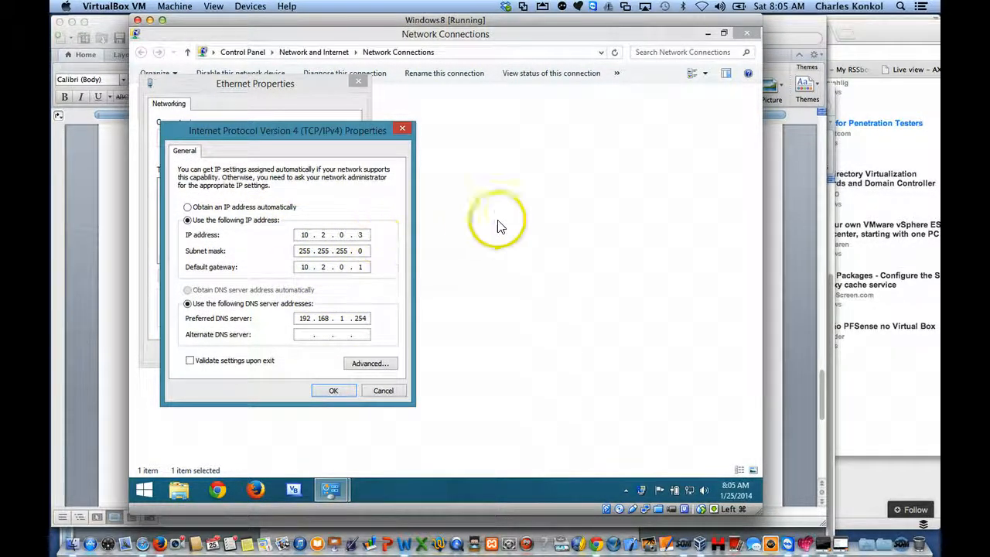
Step: Place the pfsense console beside the Windows IPv4 settings to compare their addresses, and accept the IPv4 settings
left_click(827, 546)
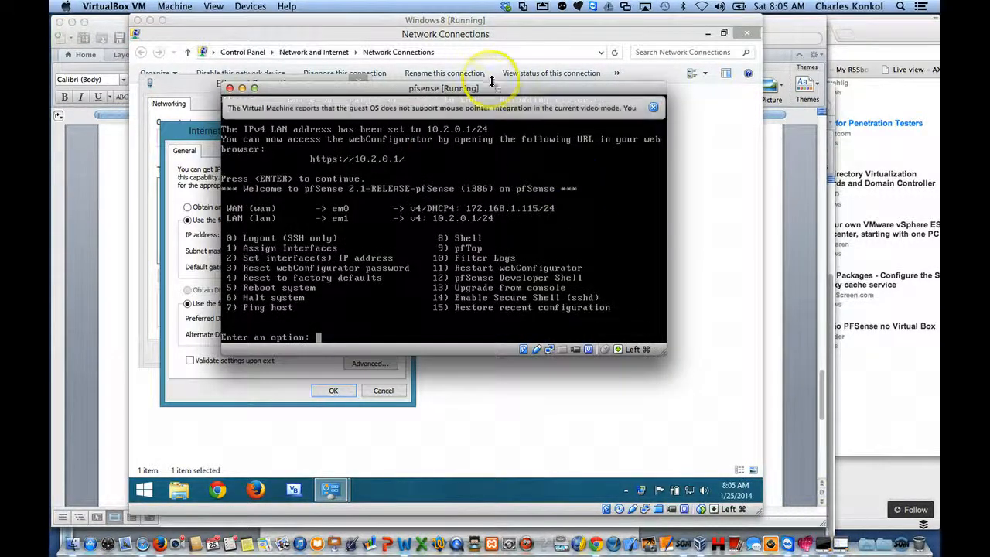
left_click_drag(490, 90, 731, 119)
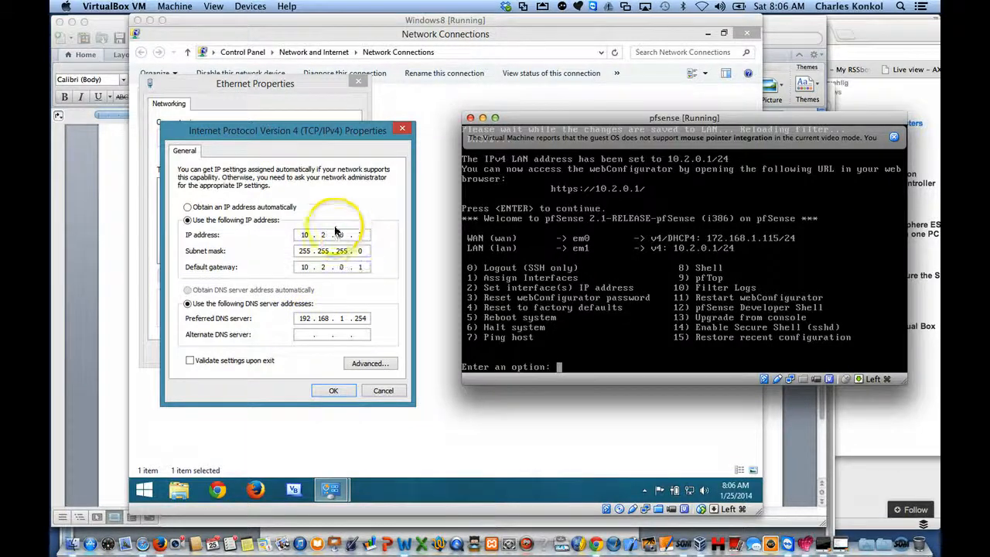
left_click(333, 390)
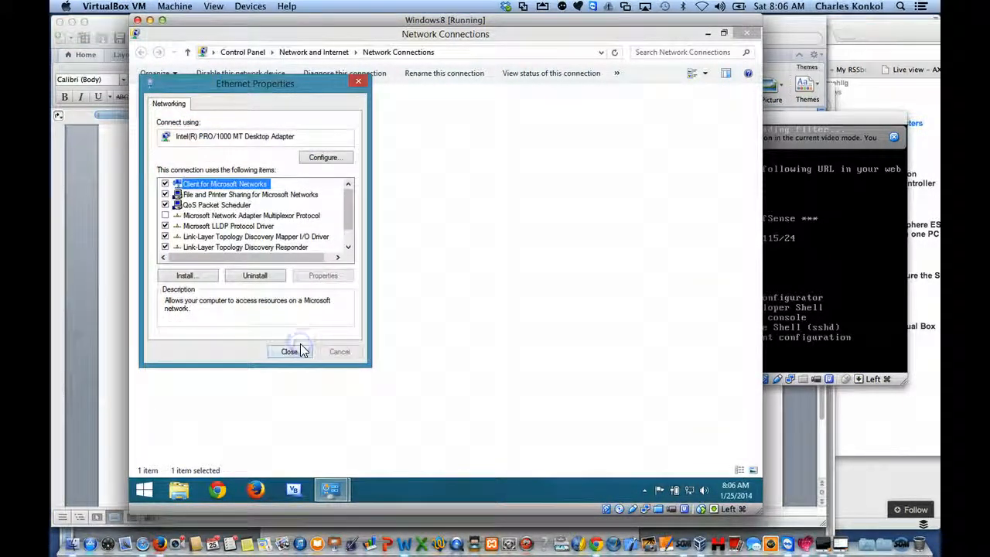
Step: Close the Ethernet properties, view the Ethernet adapter's connection status, and close it again
left_click(301, 353)
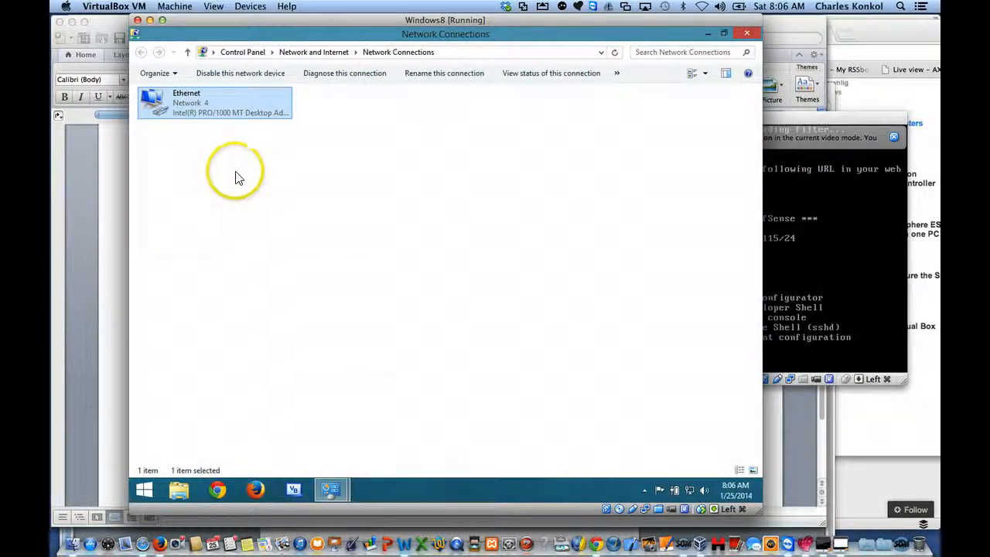
double_click(191, 104)
right_click(190, 104)
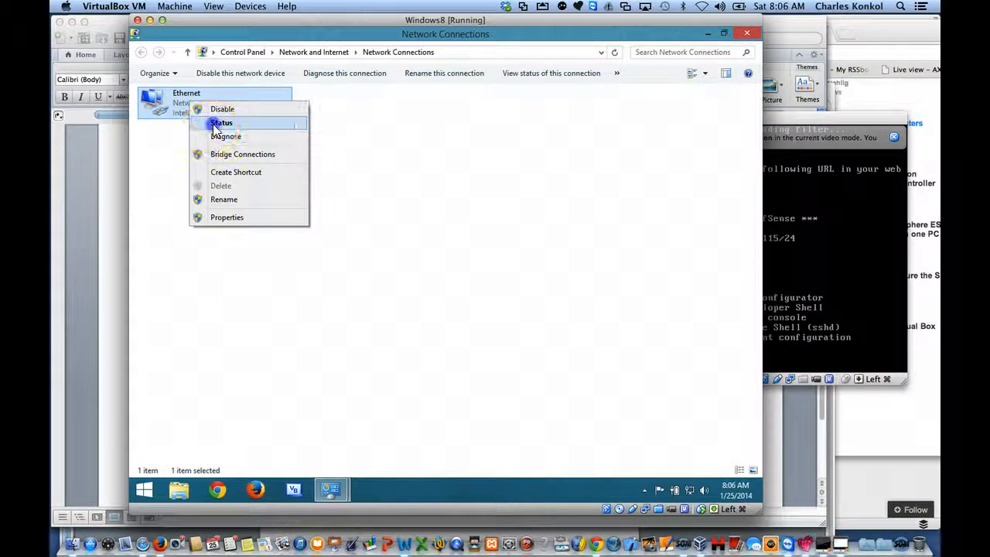
left_click(215, 124)
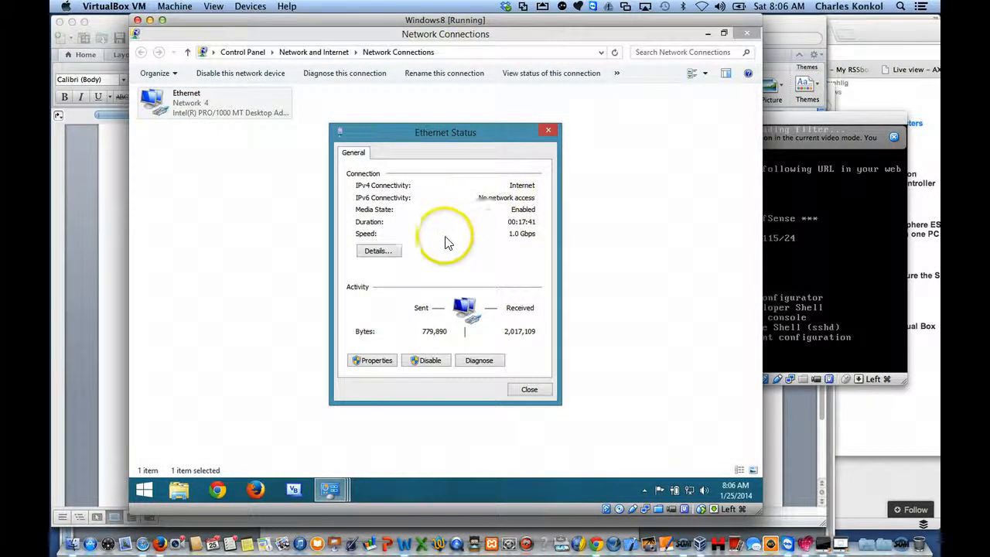
left_click(529, 389)
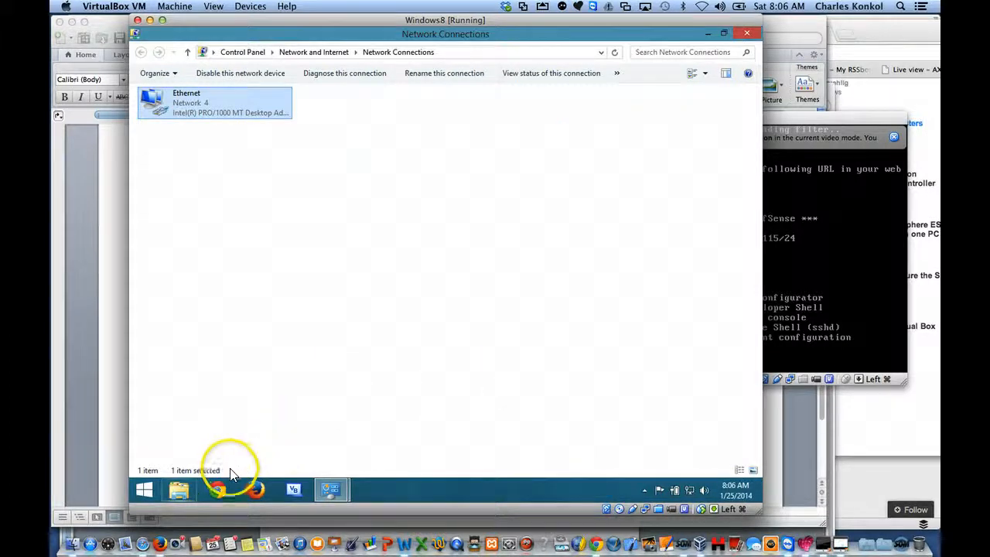
Step: Open Chrome in the Windows machine, go to 10.2.0.1, and proceed past the untrusted certificate warning
left_click(219, 492)
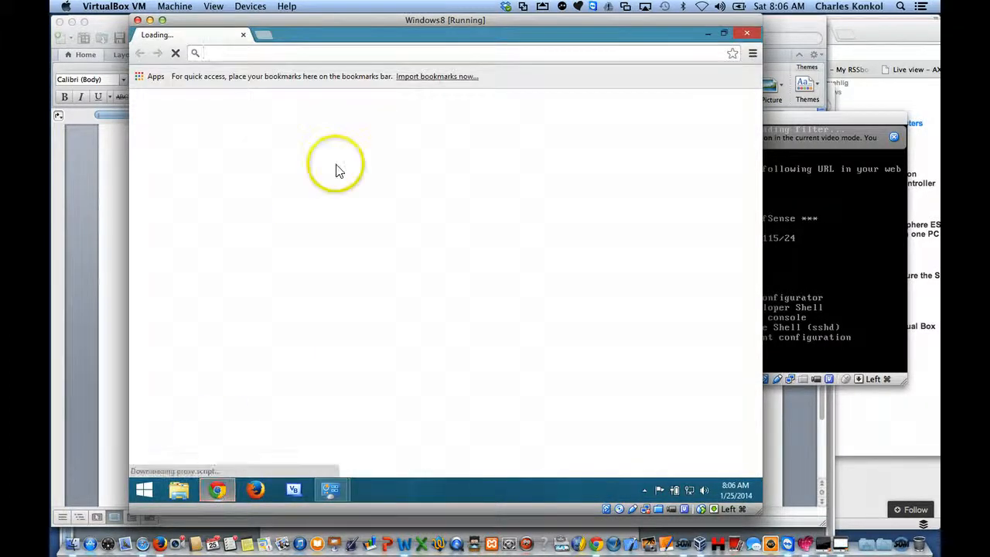
type("10.2.0.1")
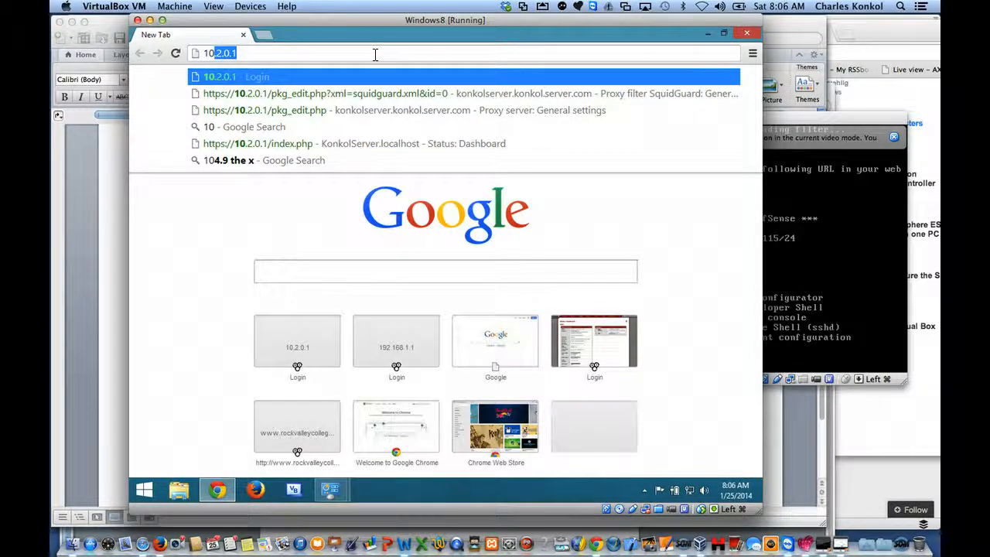
key("Return")
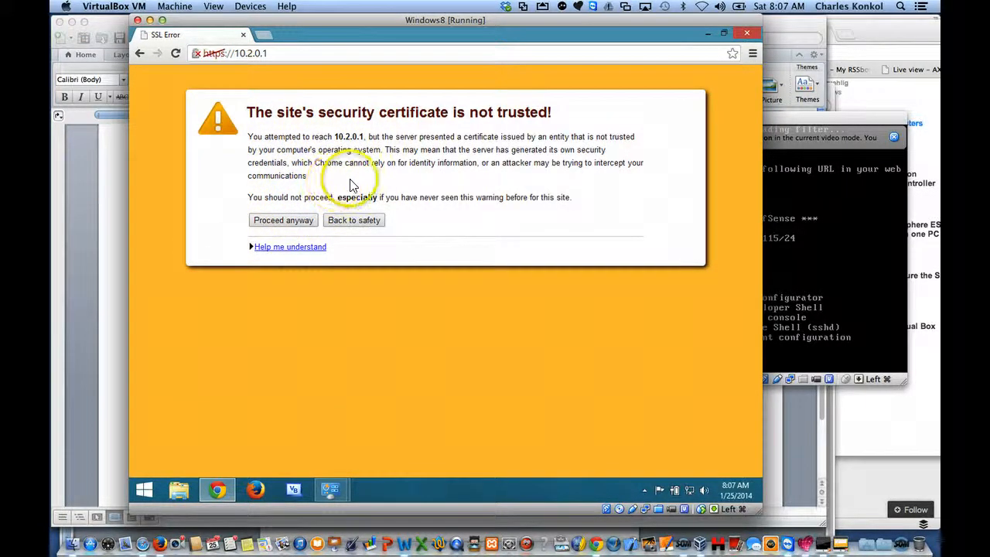
left_click(300, 221)
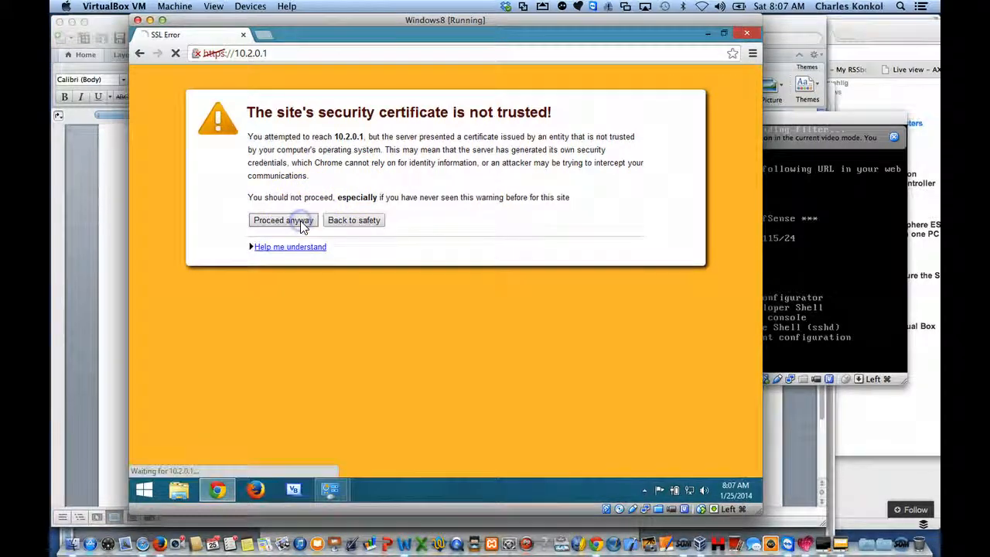
Step: Log in to the pfSense web interface with the username admin and the account password
left_click(408, 221)
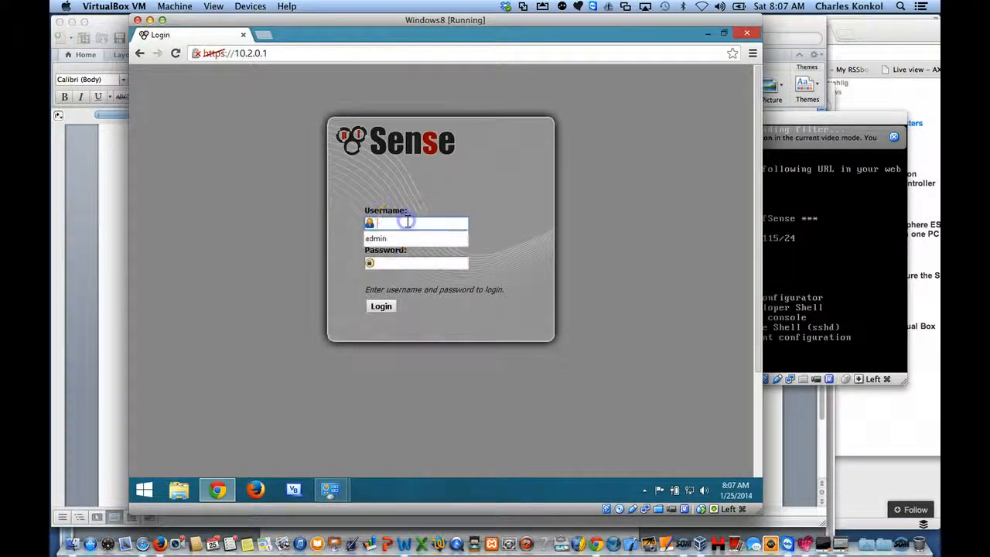
type("a")
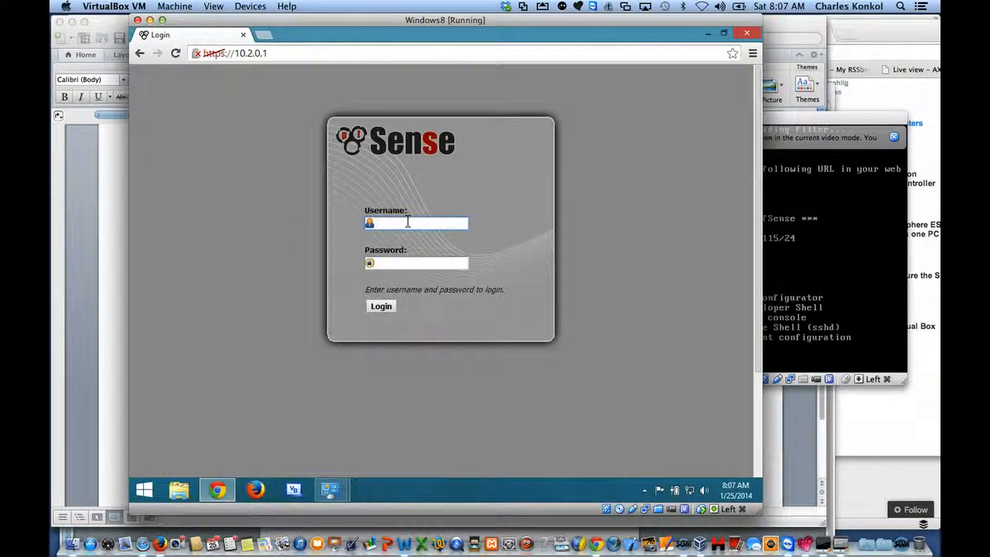
type("admin")
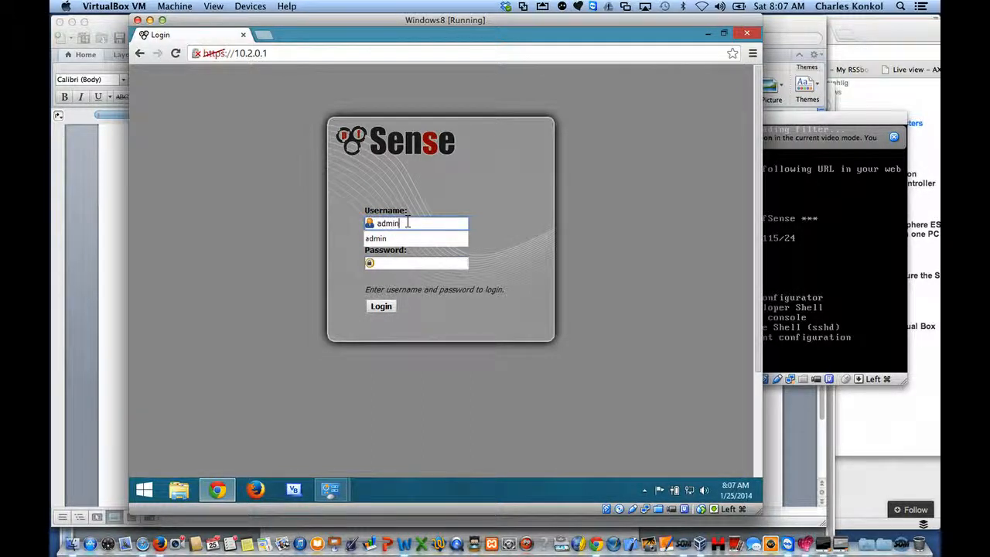
key("Tab")
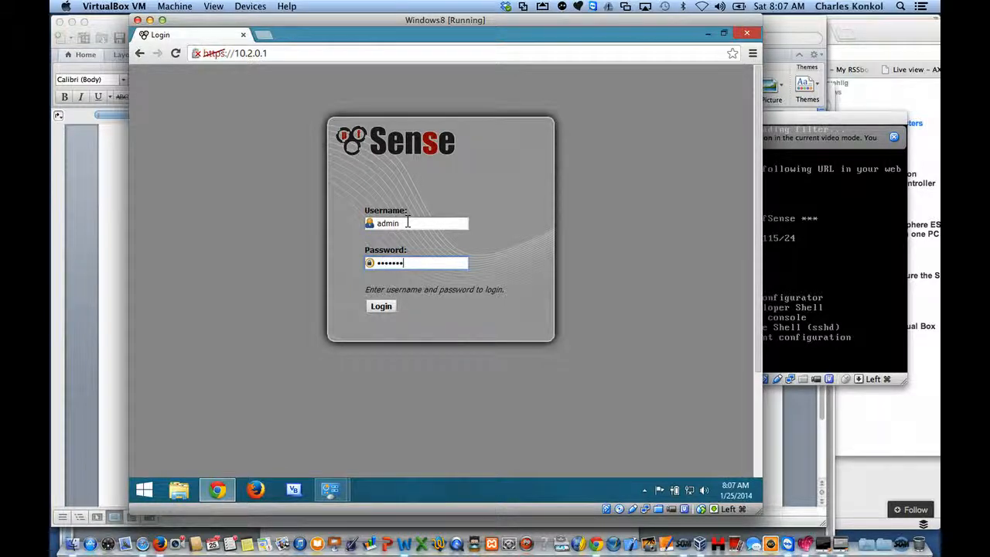
key("Return")
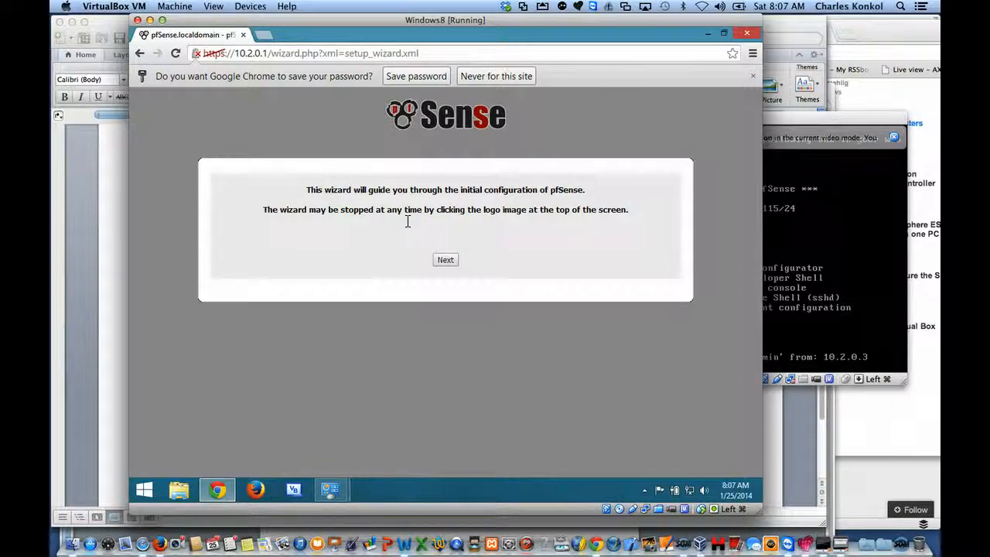
Step: Start the initial setup wizard and replace the default hostname with the administrator's surname
left_click(453, 259)
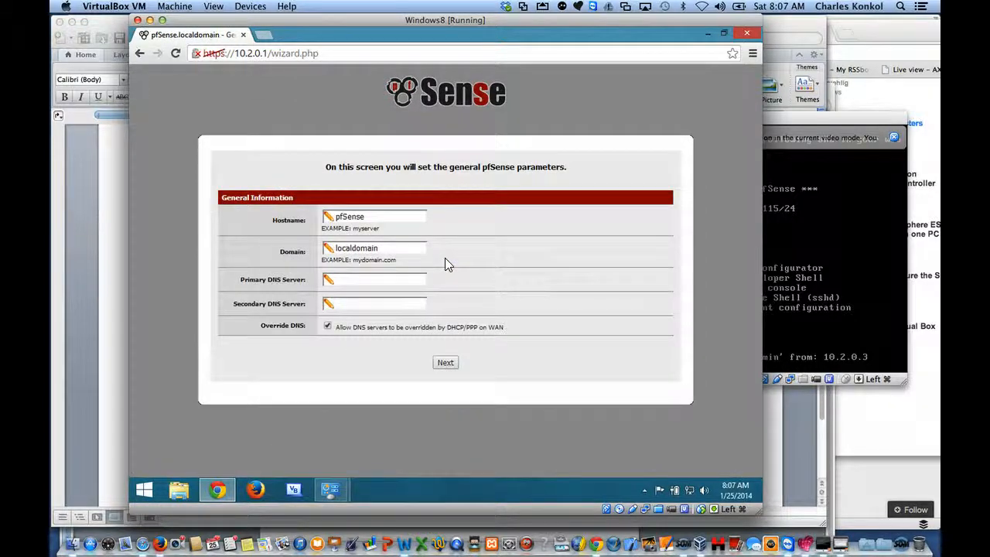
left_click(376, 217)
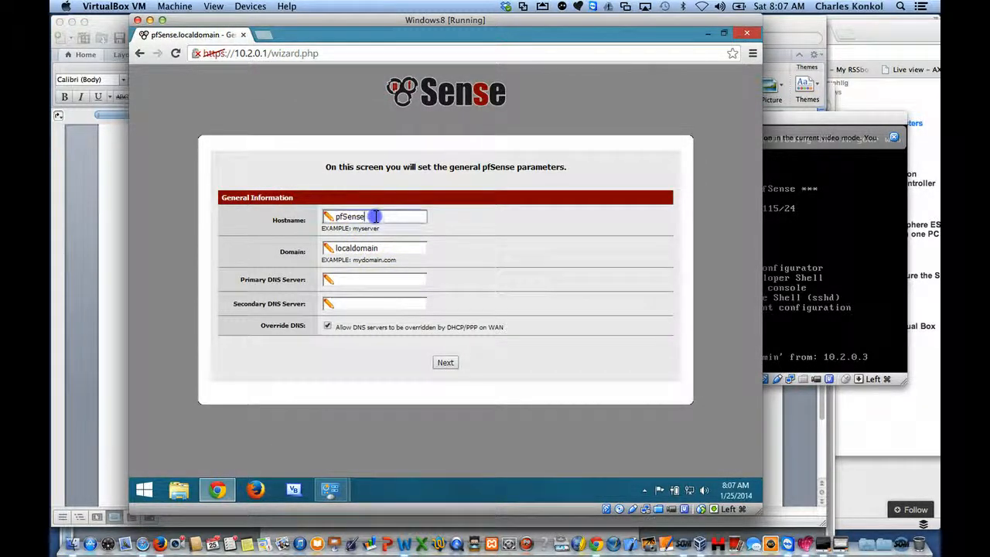
double_click(351, 217)
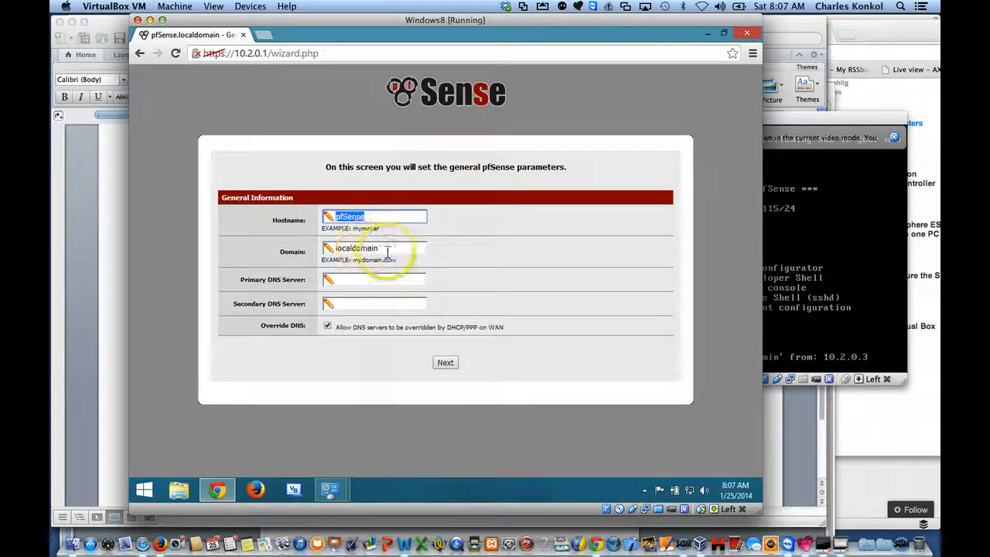
left_click_drag(371, 218, 336, 218)
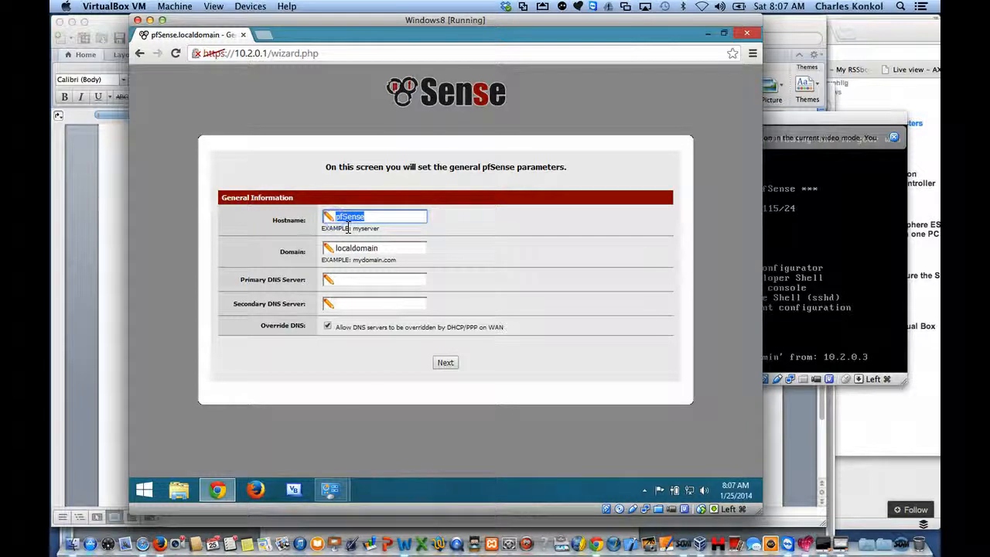
type("konkol")
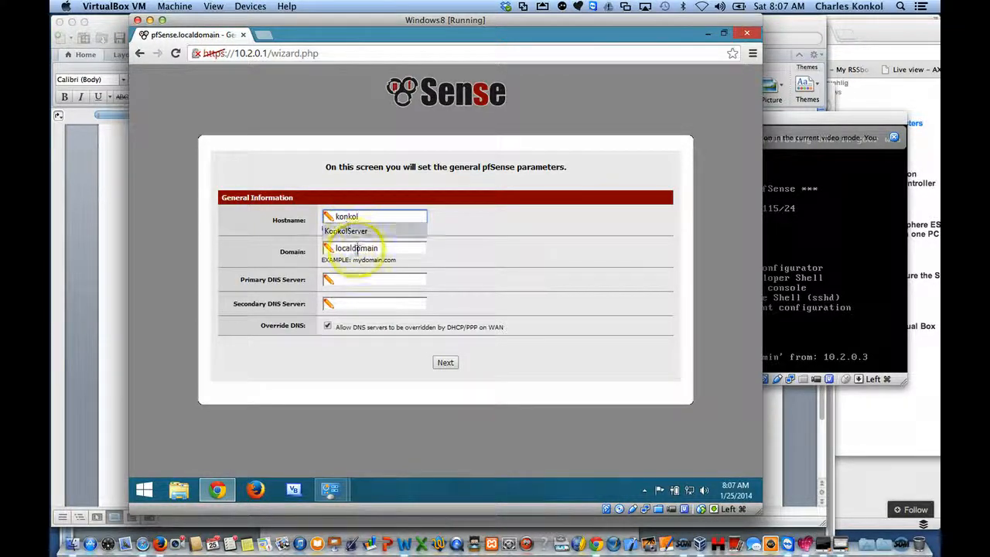
left_click(357, 251)
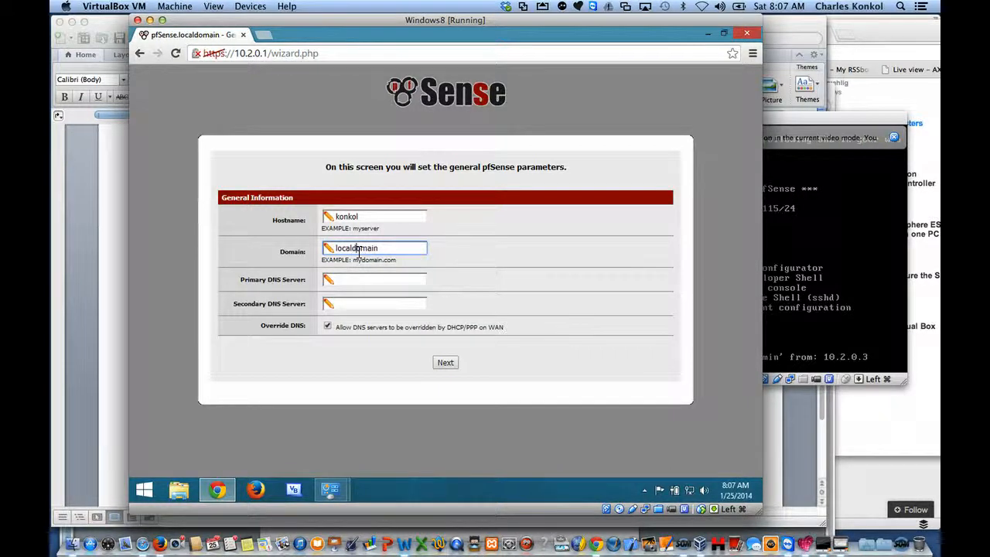
left_click(351, 216)
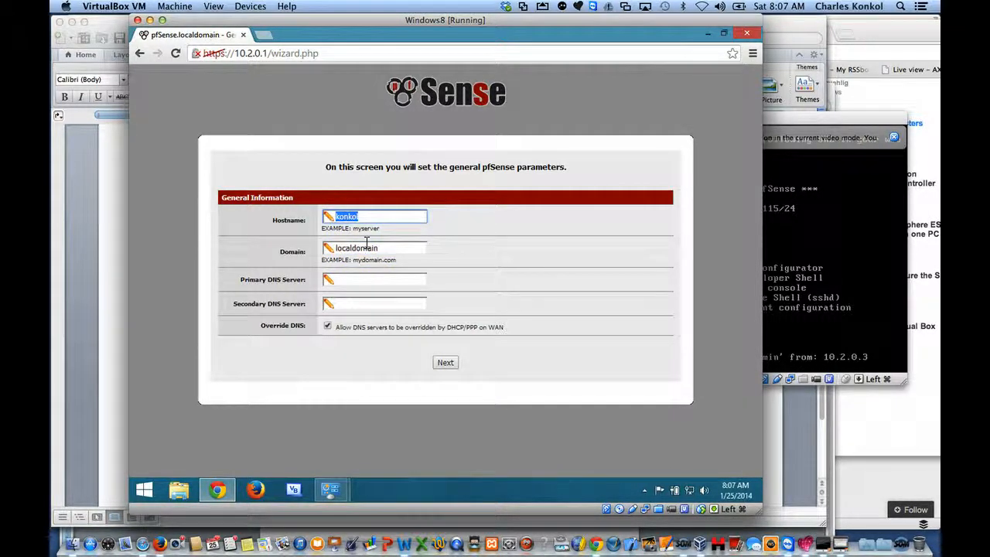
key("super+c")
left_click(426, 169)
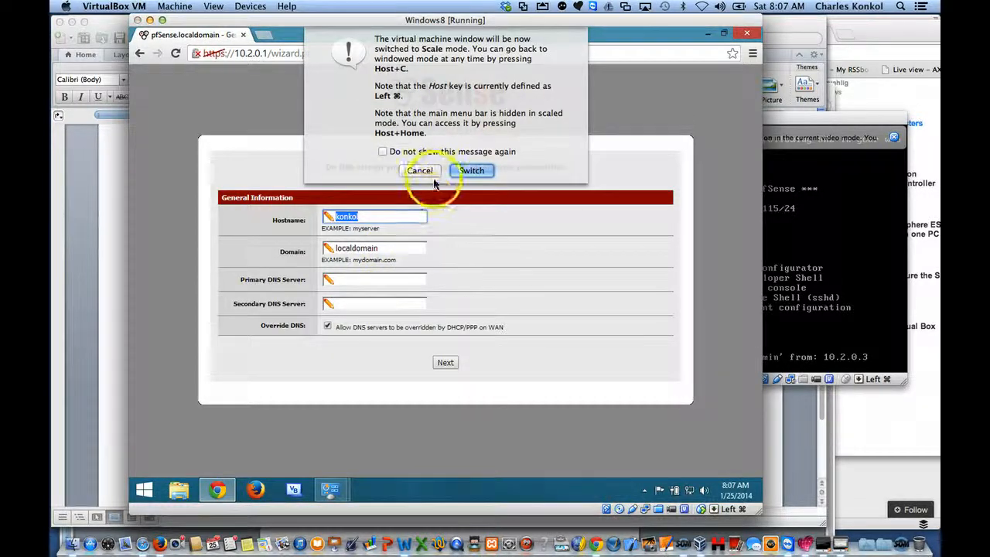
left_click(379, 248)
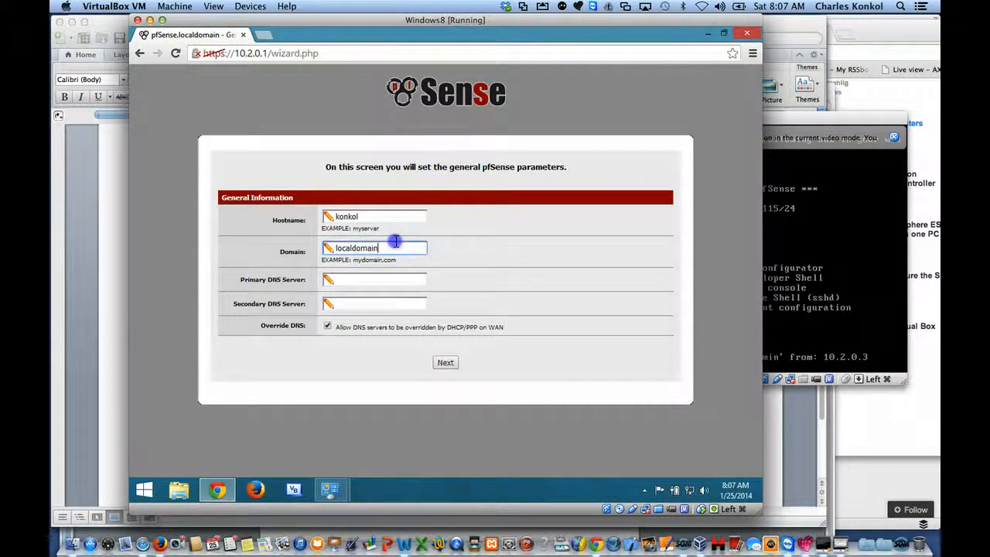
left_click_drag(396, 243, 332, 245)
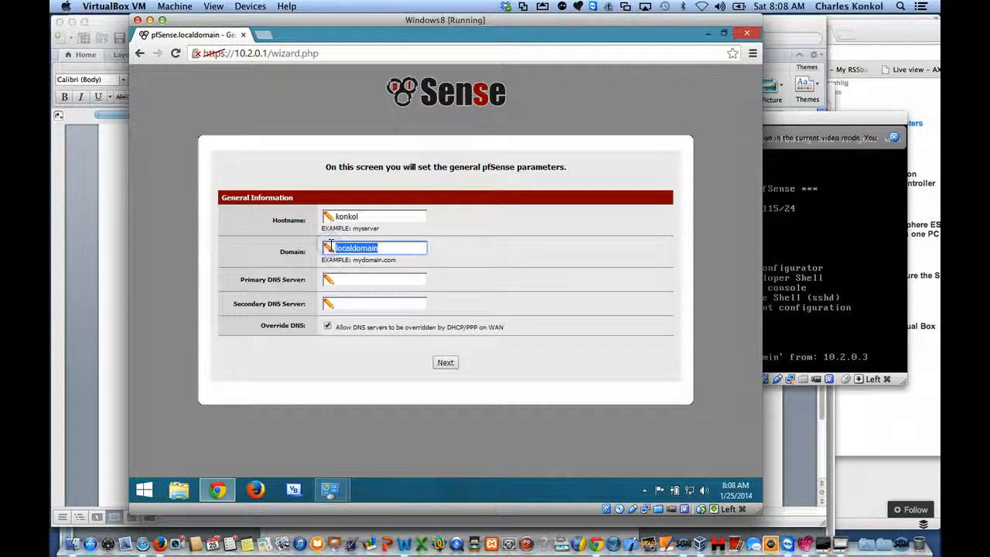
double_click(350, 216)
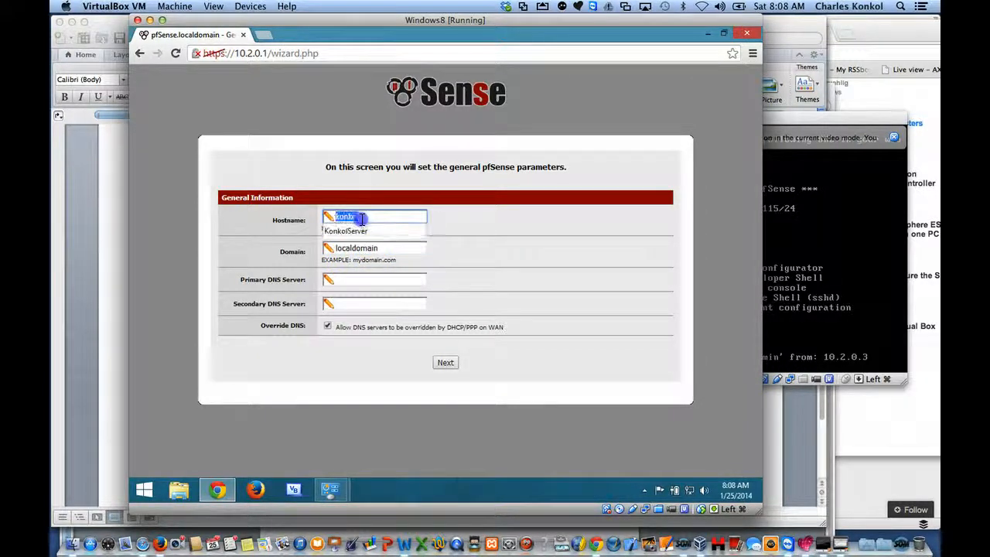
Step: Replace the domain with the same surname as the hostname, leave both DNS servers empty, and continue the wizard
left_click(385, 248)
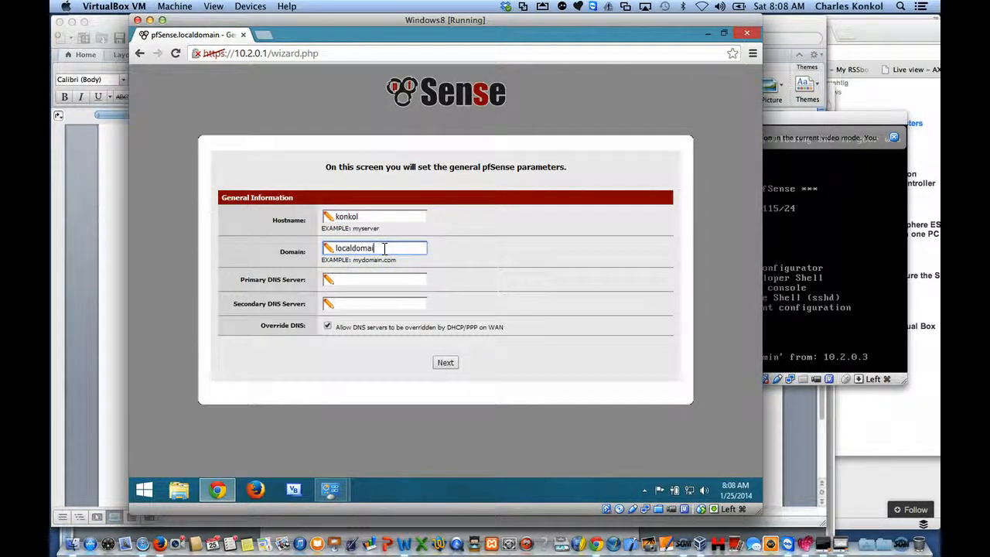
key("BackSpace")
key("BackSpace")
key("BackSpace")
key("BackSpace")
key("BackSpace")
key("BackSpace")
key("BackSpace")
key("BackSpace")
key("BackSpace")
key("BackSpace")
left_click(370, 279)
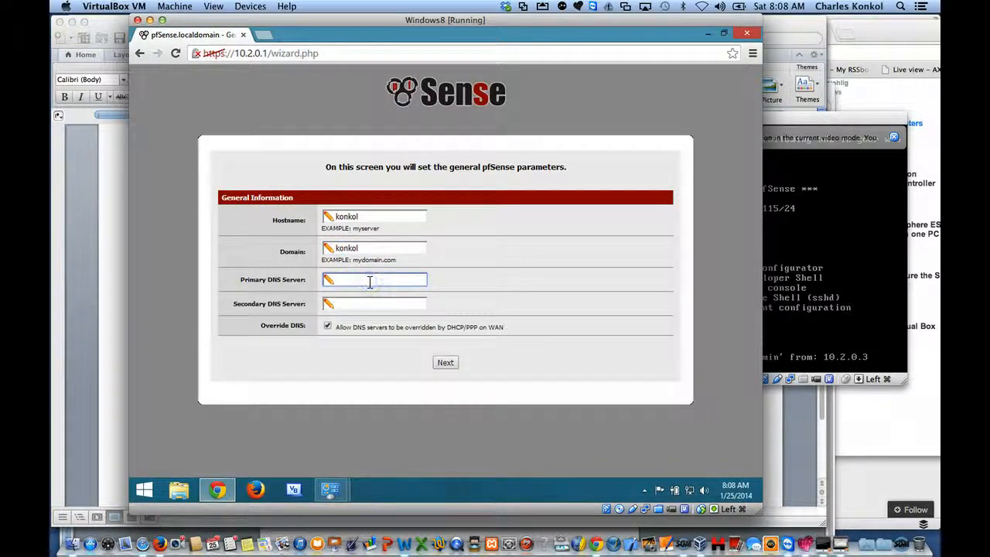
left_click(443, 360)
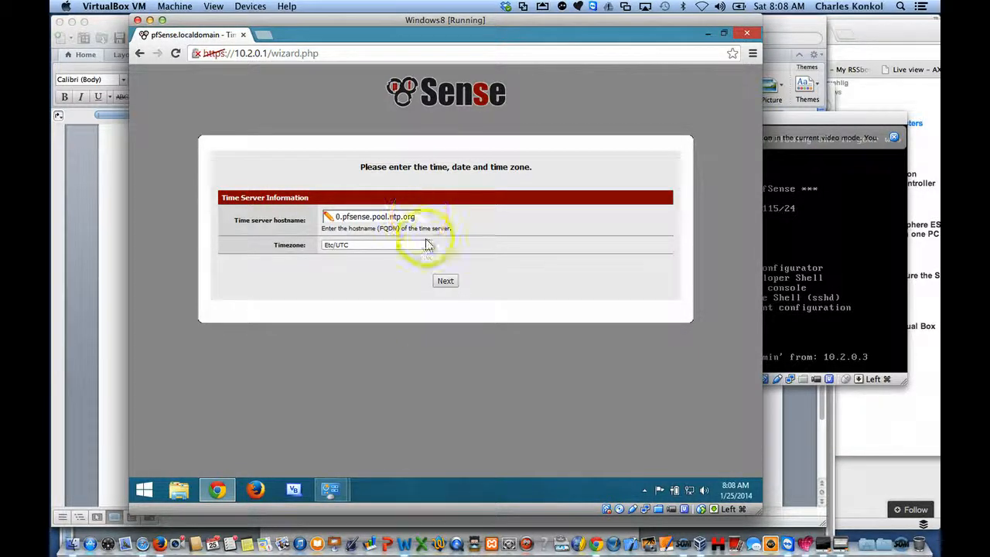
Step: Set the timezone to America/Chicago, keep the default time server, and continue to the WAN configuration
left_click(429, 246)
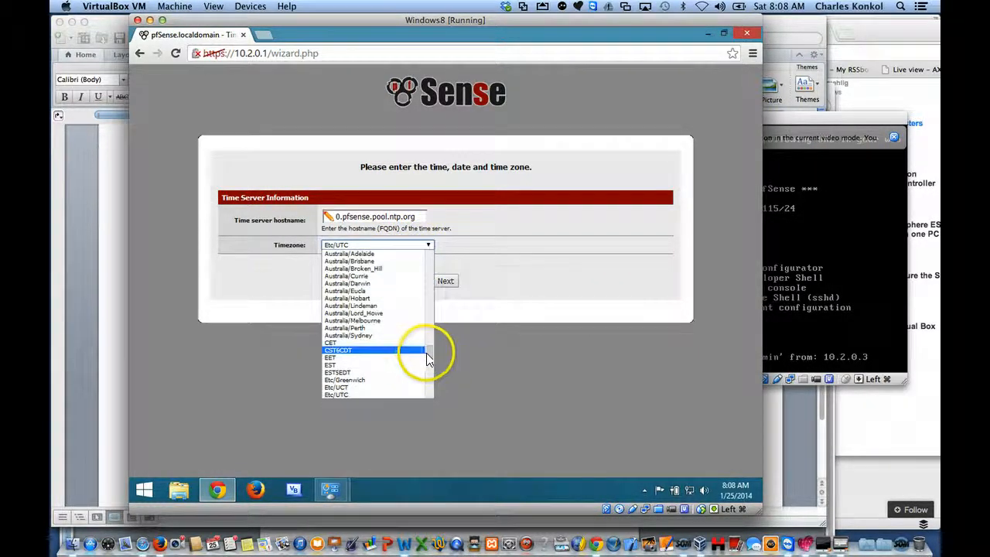
left_click_drag(429, 358, 431, 288)
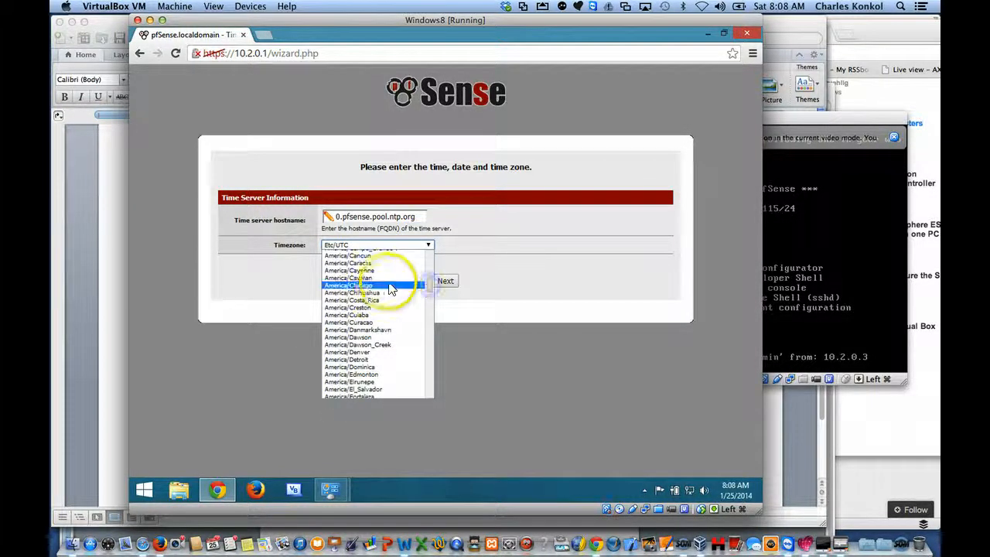
left_click(386, 285)
left_click(443, 281)
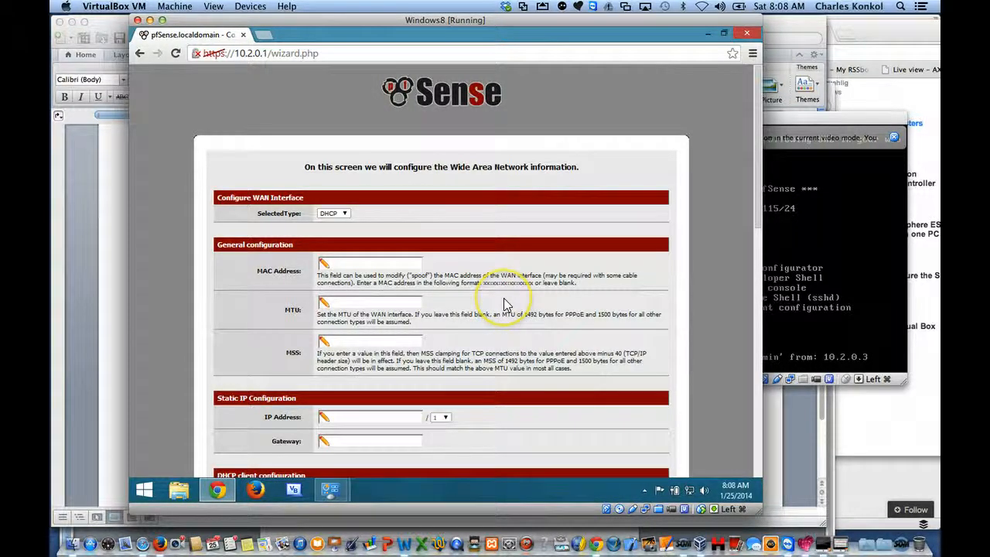
Step: Review the WAN settings, keep the DHCP type and the private and bogon network blocking, and continue to the LAN configuration
left_click_drag(759, 222, 759, 259)
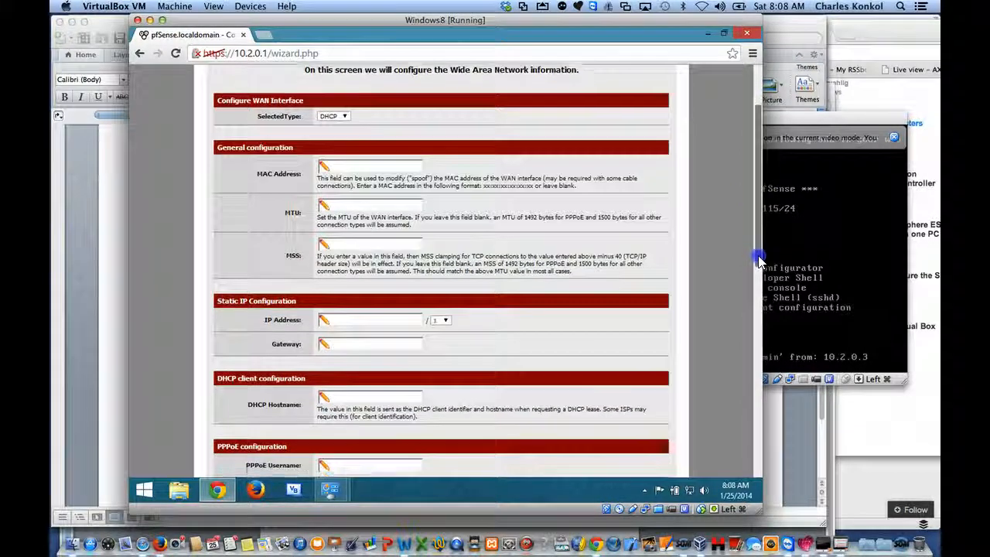
left_click(312, 72)
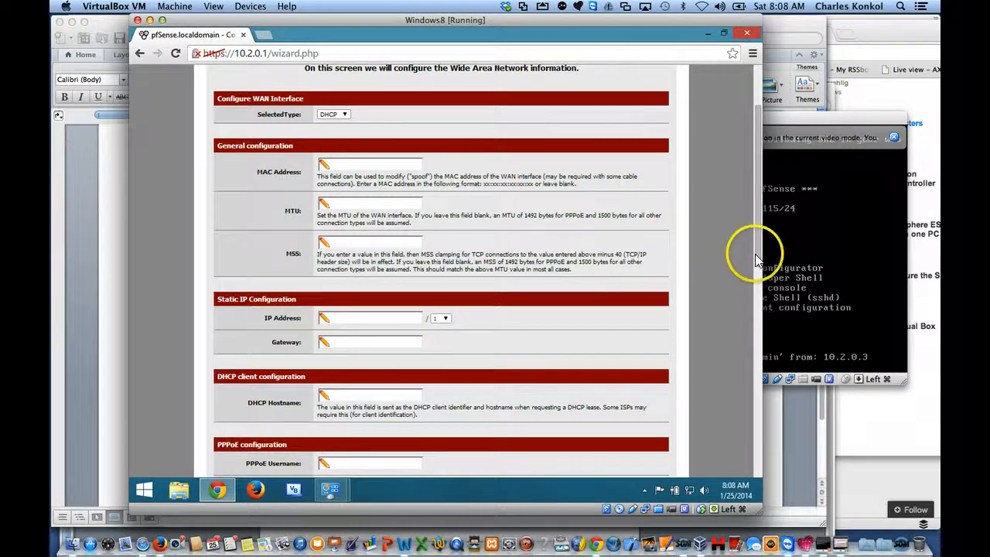
left_click_drag(756, 254, 763, 466)
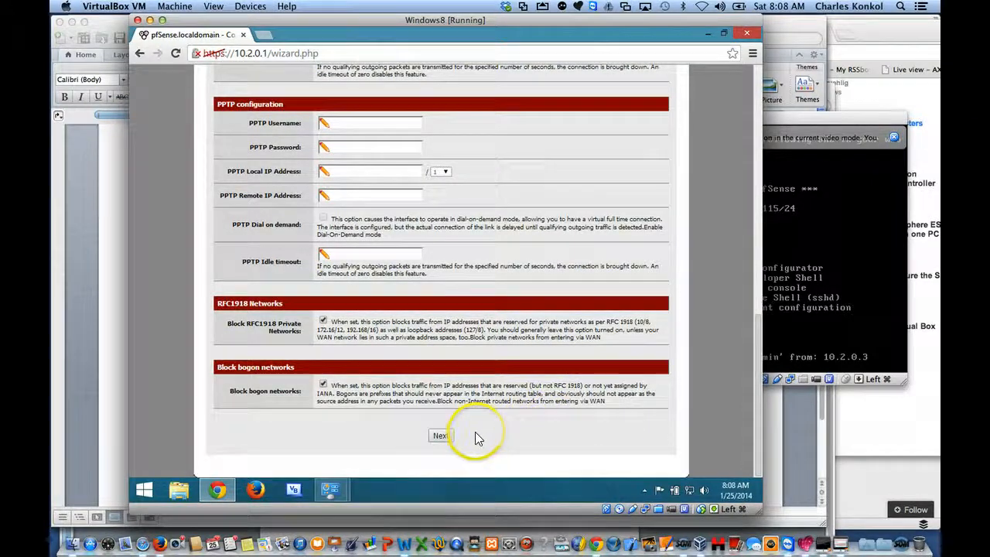
left_click(441, 435)
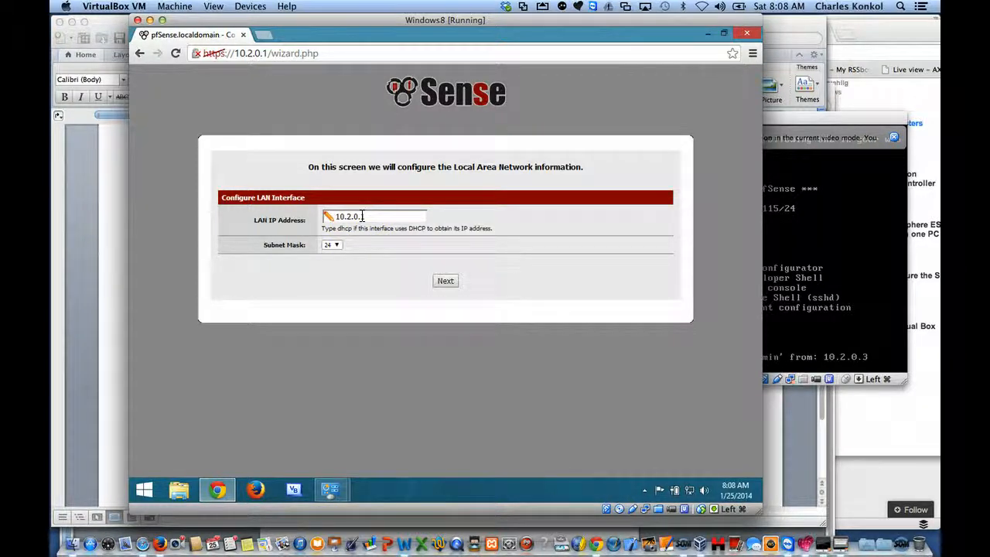
Step: Keep the LAN IP address 10.2.0.1 with subnet mask 24 and continue to the admin password page
type("1")
left_click(341, 246)
left_click(445, 280)
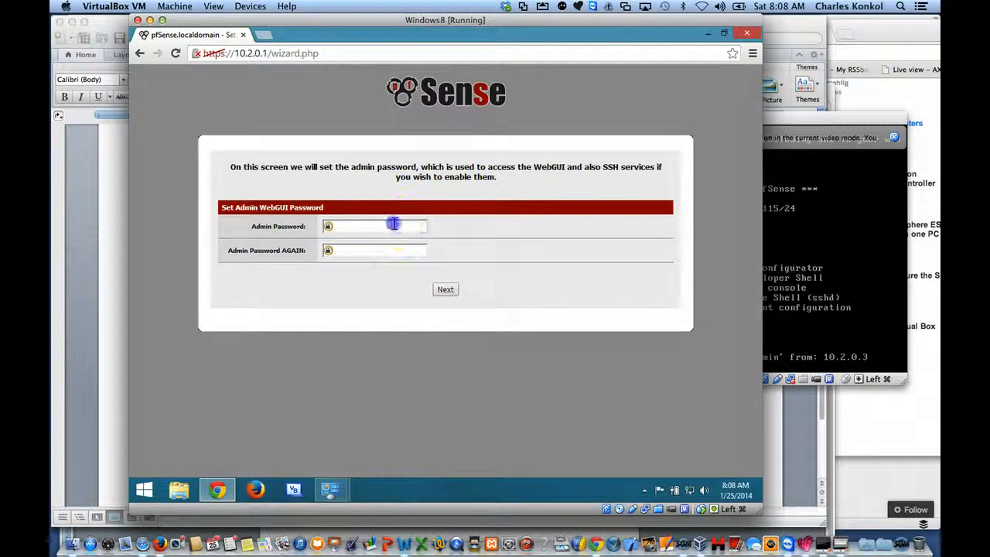
Step: Enter and confirm the admin WebGUI password, and reload pfSense with the new changes
left_click(394, 224)
type("********")
key("Tab")
type("*")
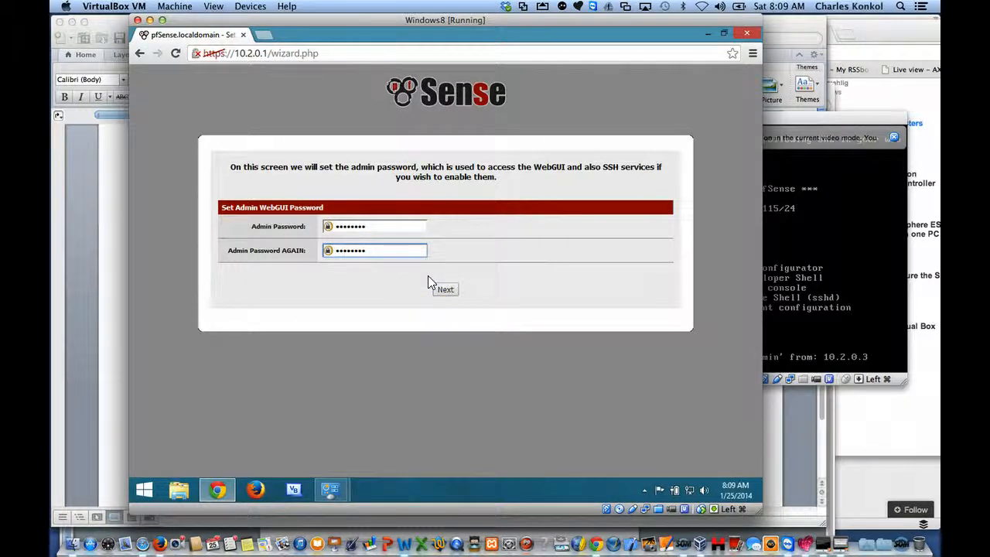
left_click(444, 287)
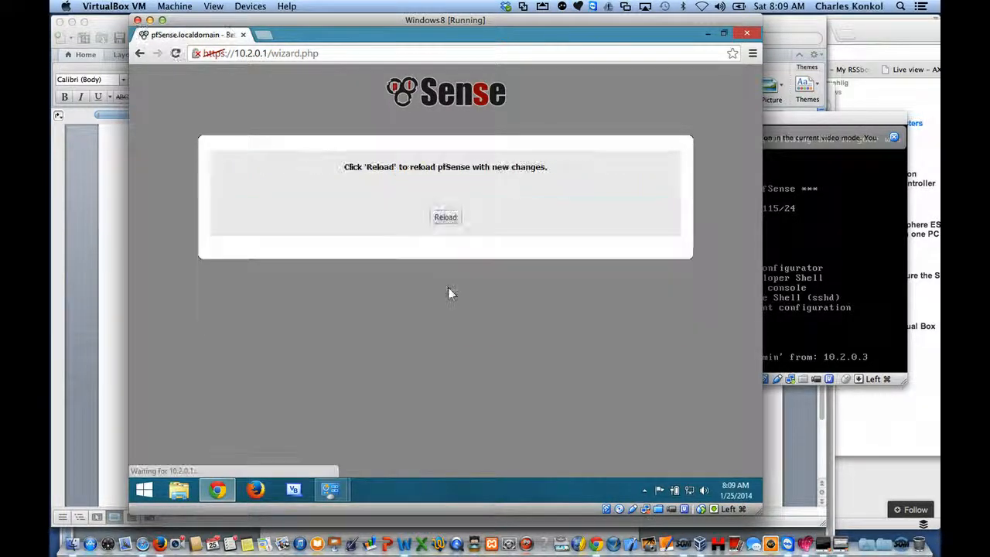
left_click(449, 216)
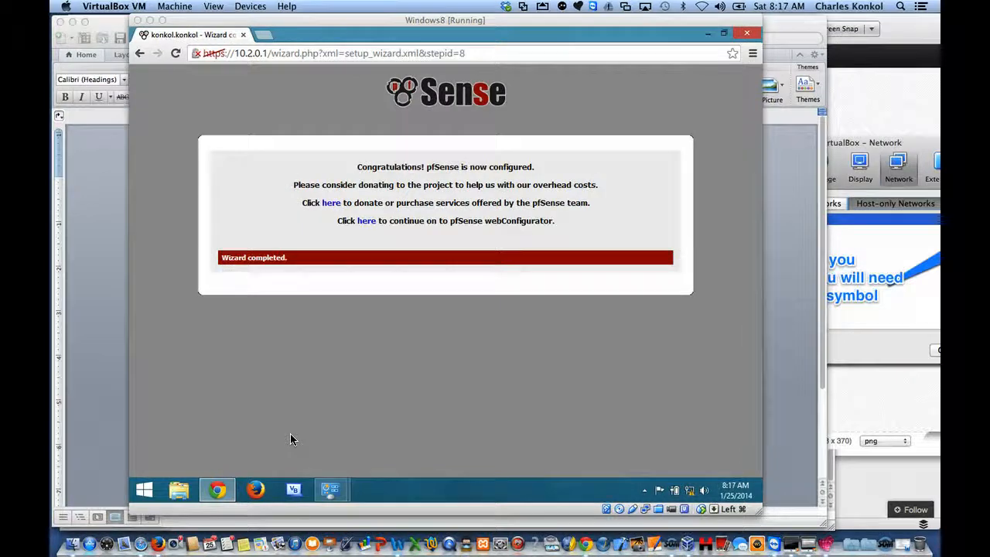
Step: Continue to the pfSense webConfigurator, check the available packages in the package manager, and dismiss its communication alert
left_click(368, 222)
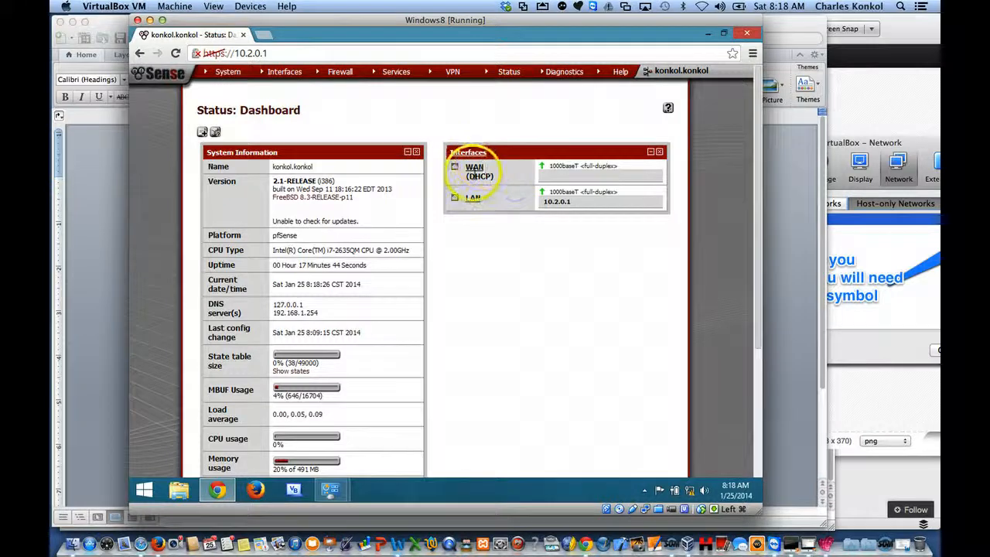
mouse_move(227, 80)
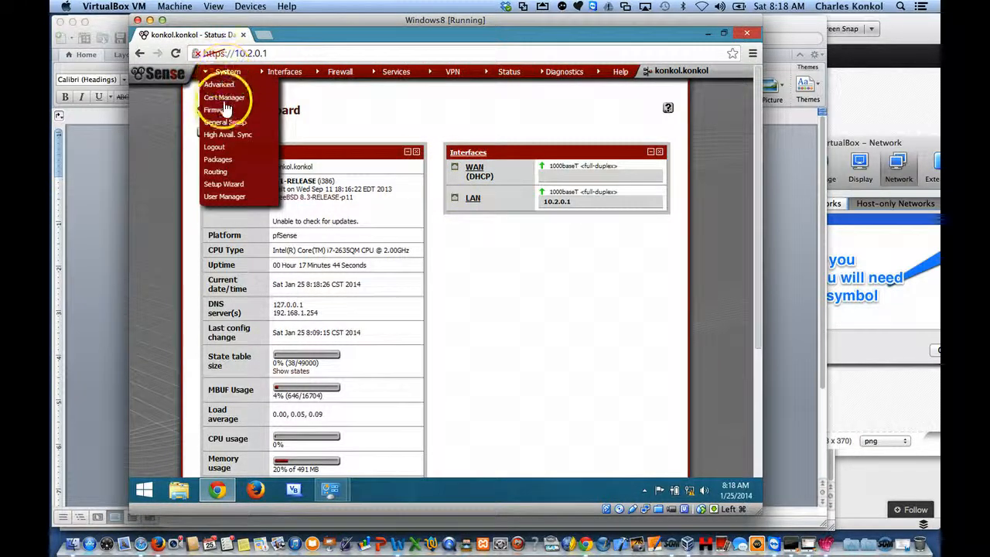
left_click(223, 159)
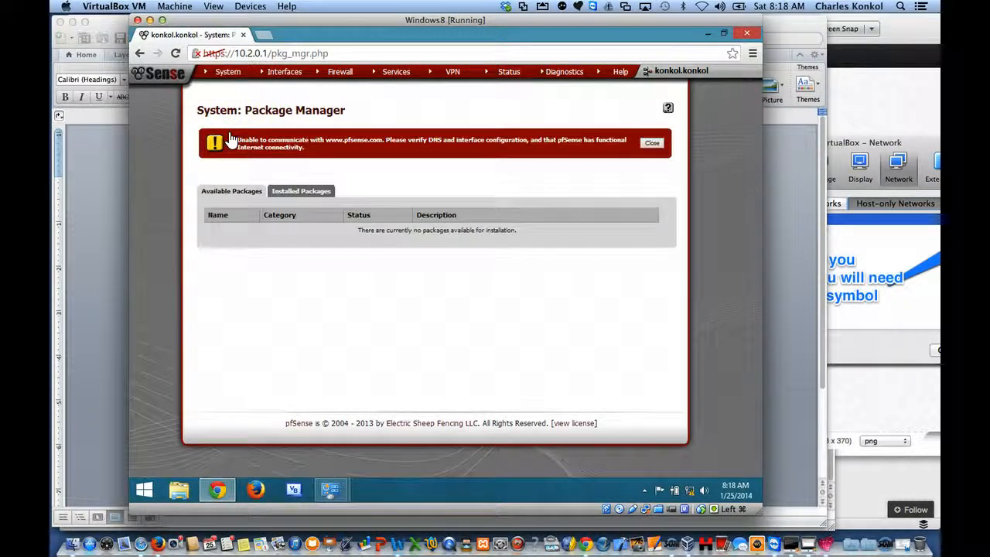
left_click(652, 143)
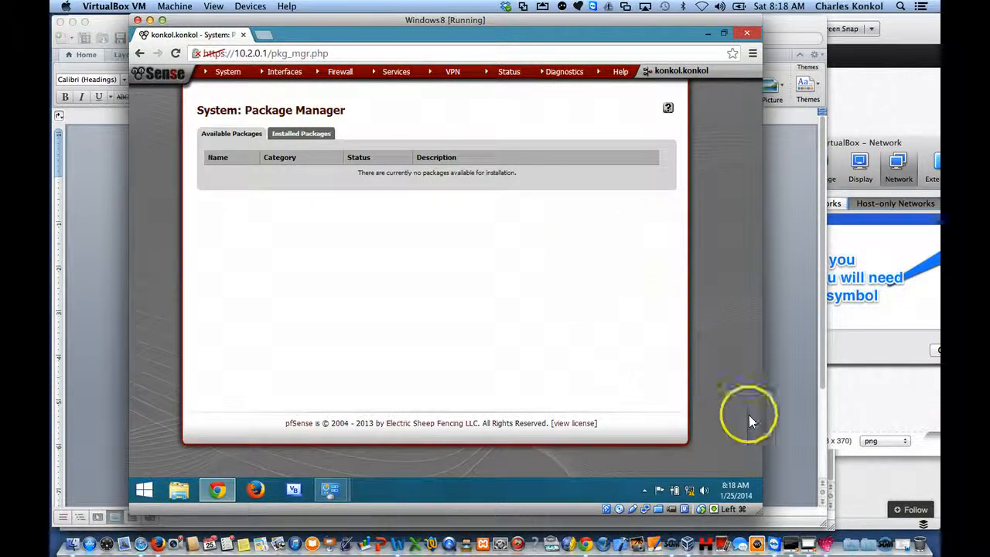
left_click(223, 73)
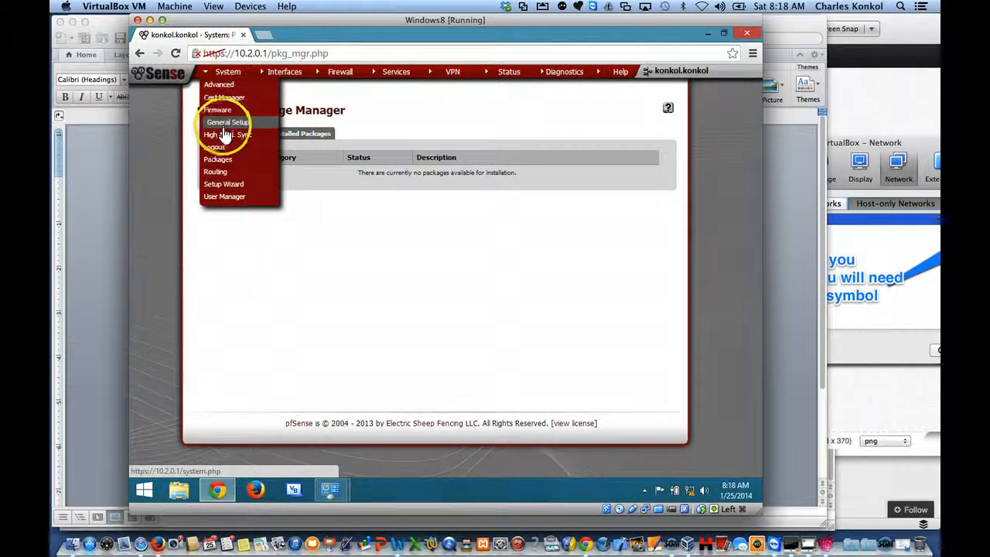
Step: Minimize the browser and check the Ethernet connection's status and its IPv4 address, gateway and DNS settings, leaving them as they are
left_click(708, 34)
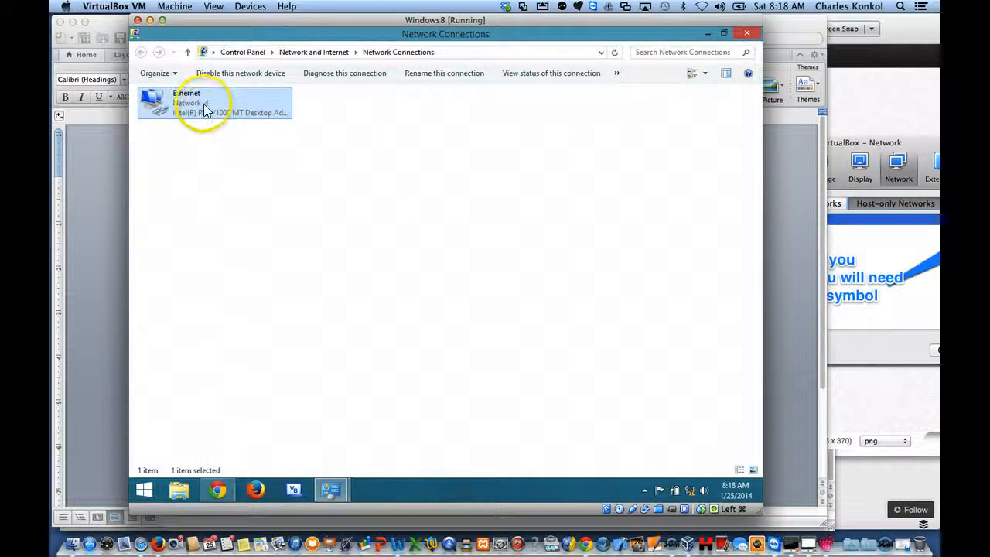
right_click(205, 110)
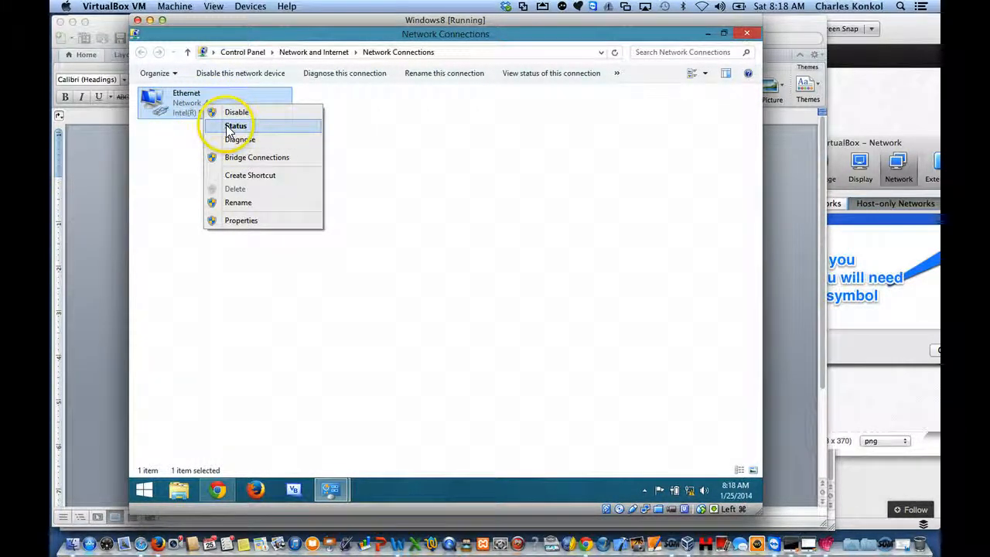
left_click(229, 128)
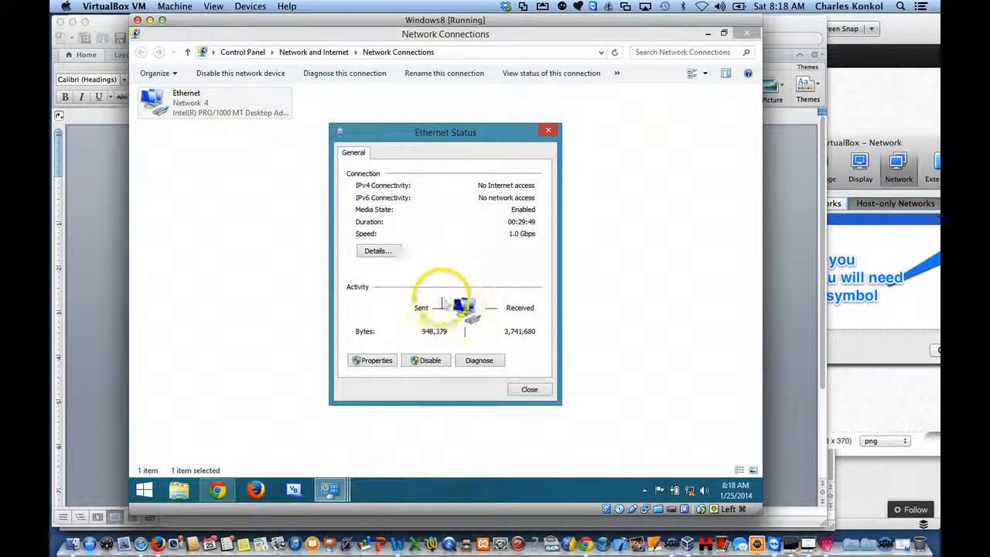
left_click(374, 358)
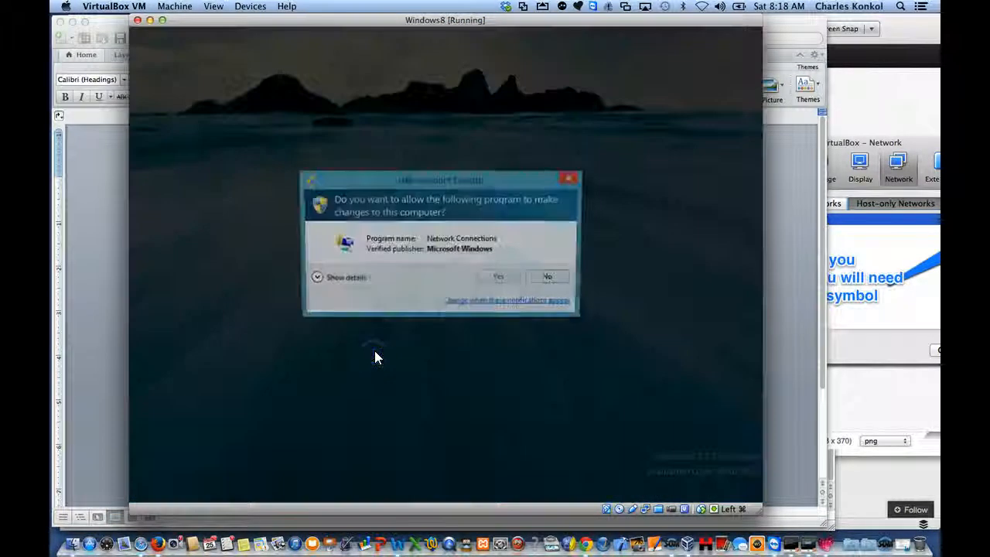
left_click(500, 277)
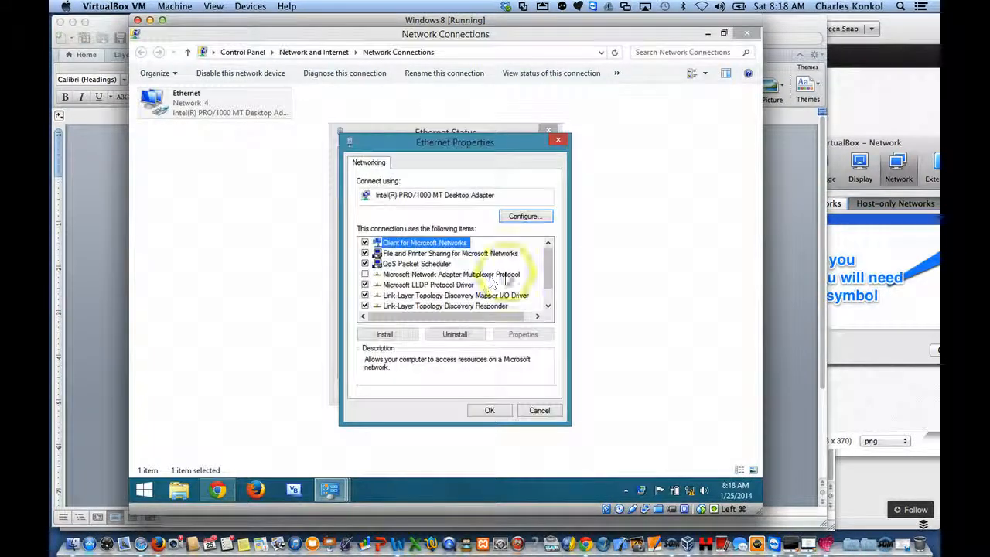
left_click_drag(549, 277, 546, 308)
left_click(457, 306)
left_click(523, 334)
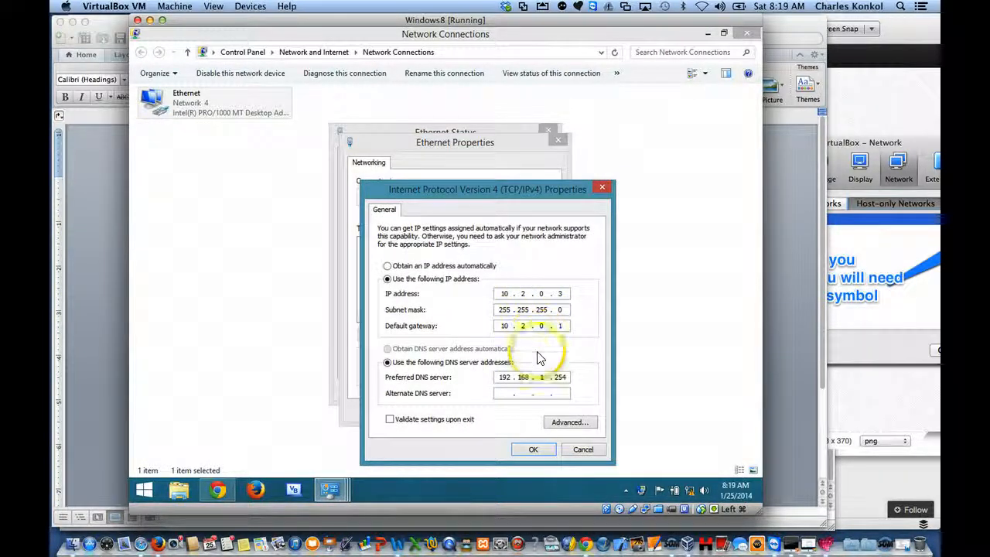
left_click(534, 449)
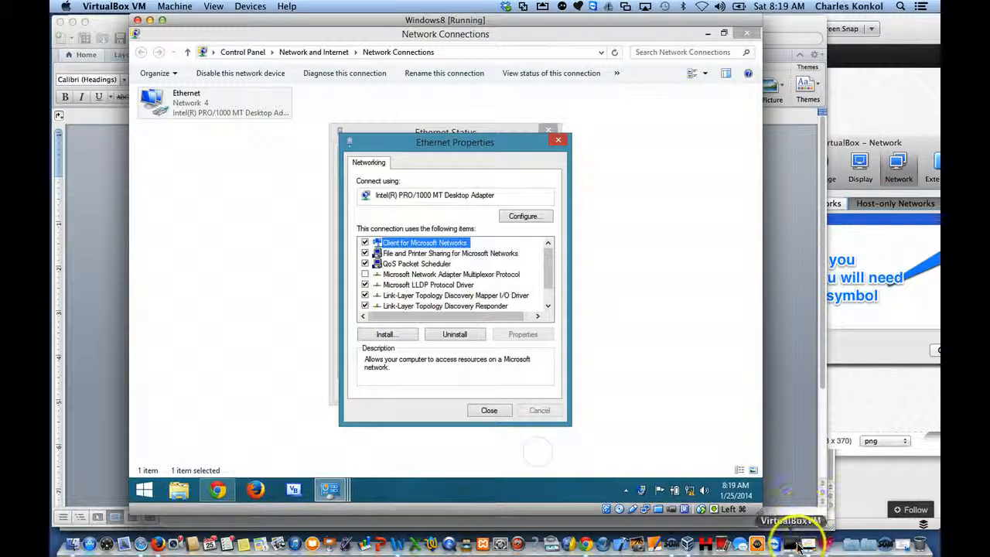
Step: Switch to the pfSense console and set the WAN interface's IPv4 address to be configured via DHCP
left_click(797, 547)
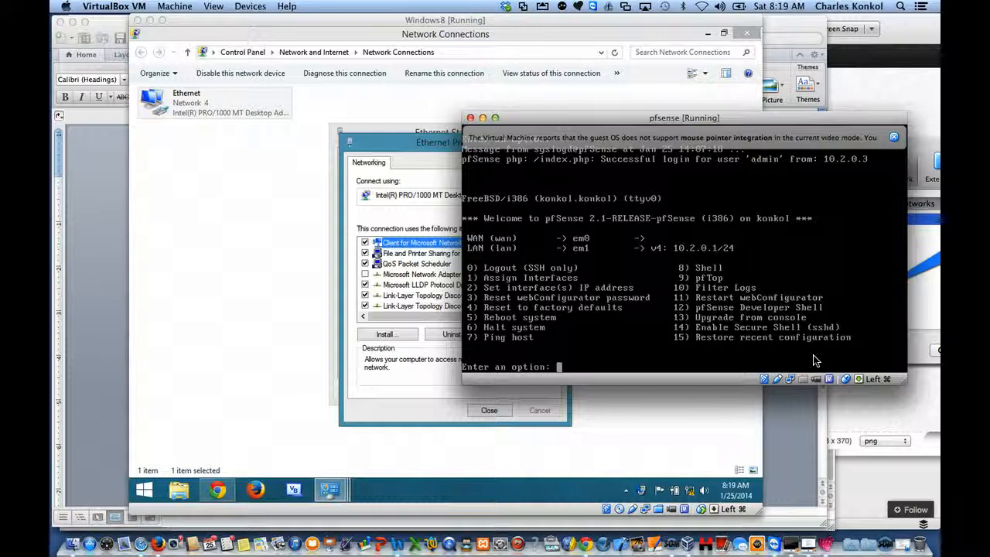
type("2")
key("Return")
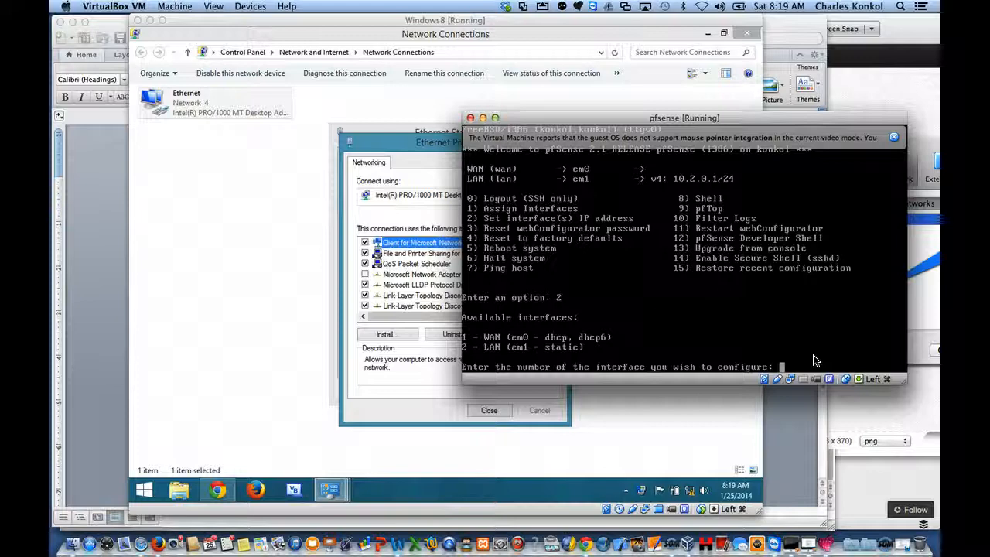
type("1")
key("Return")
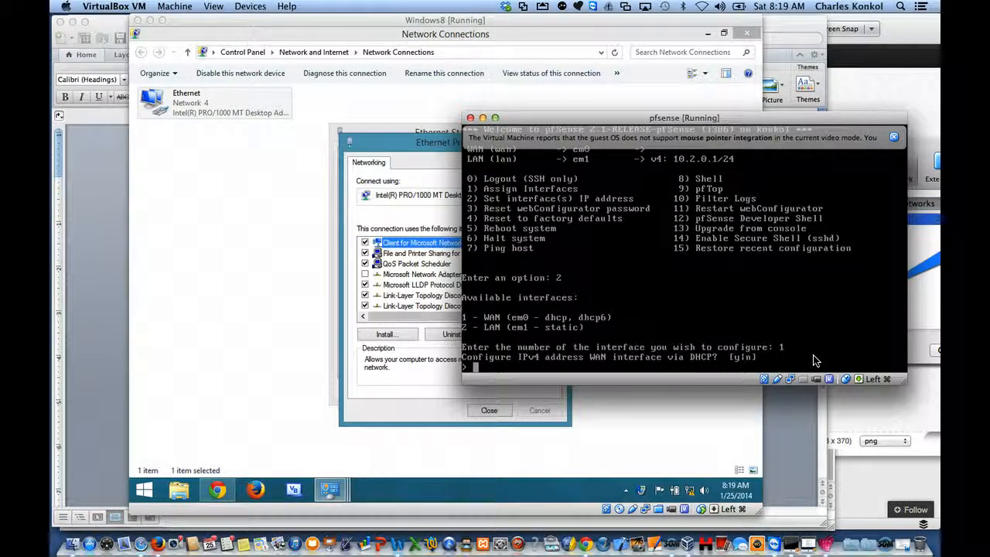
type("y")
key("Return")
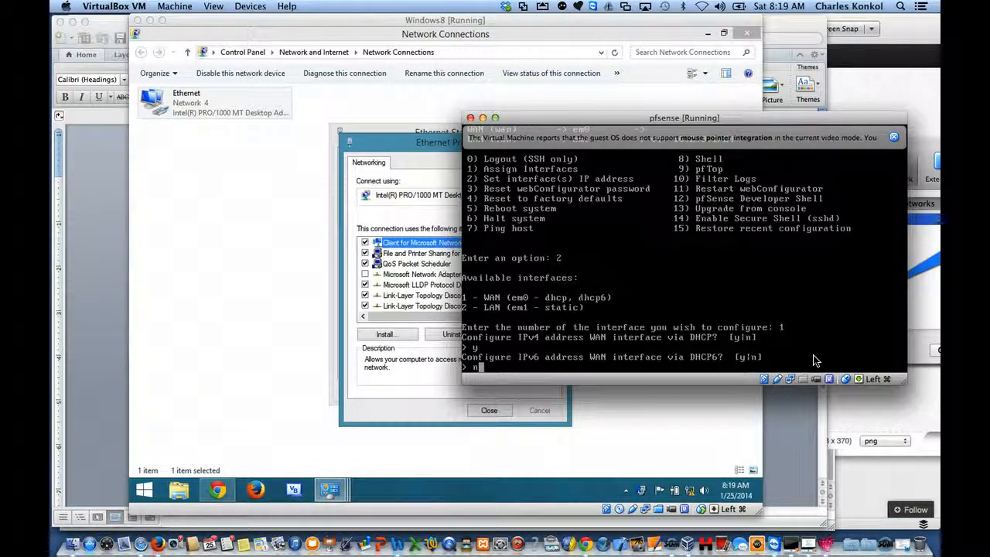
Step: Decline DHCP6 for WAN, leave its IPv6 address empty, decline reverting the webConfigurator to HTTP, and return to the console menu
type("n")
key("Return")
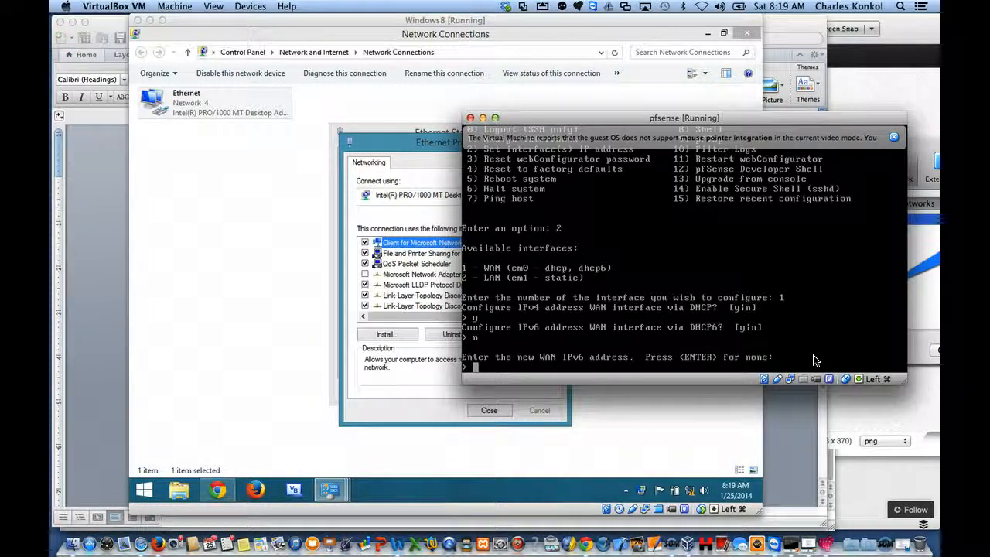
key("Return")
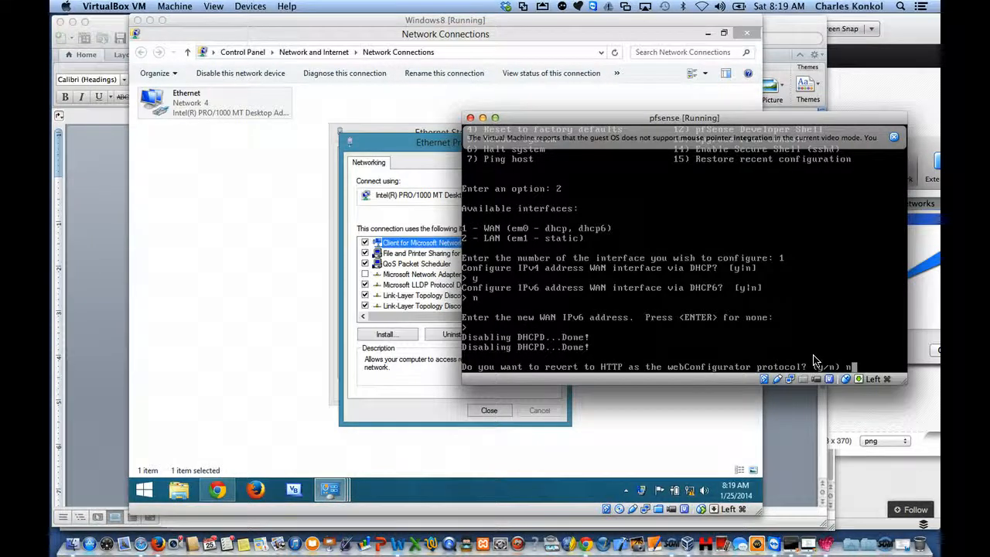
key("Return")
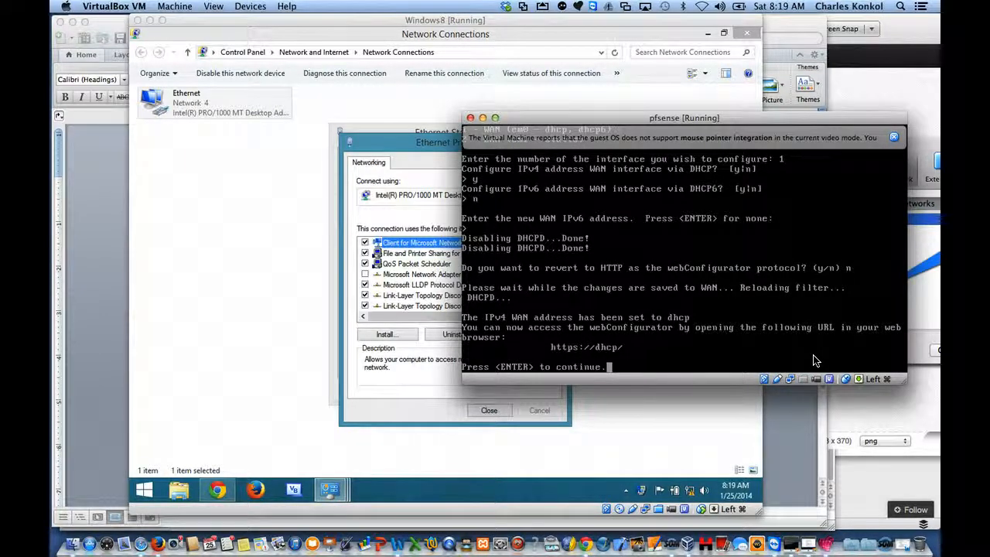
key("Return")
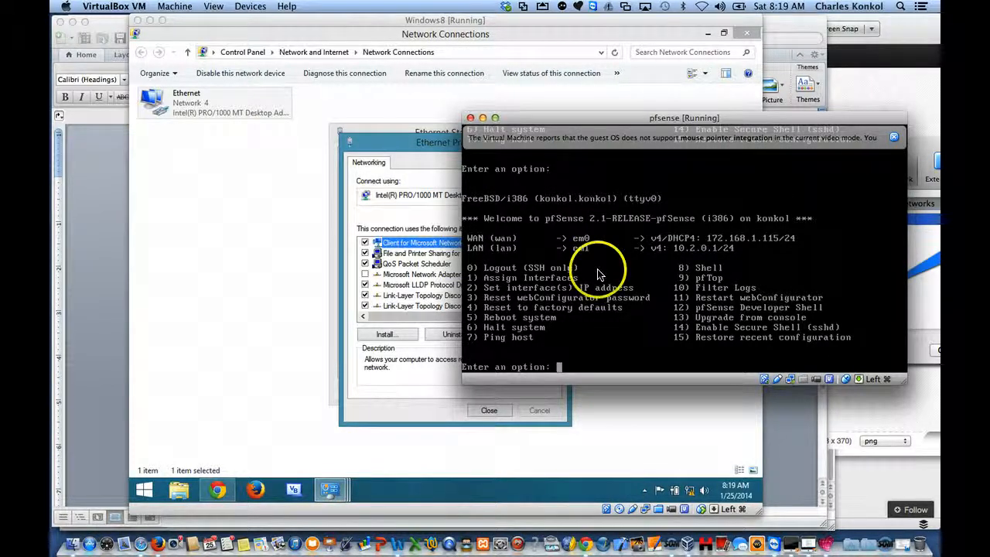
Step: Return to the Windows 8 virtual machine and close the Ethernet adapter's open properties and status dialogs
left_click(230, 208)
right_click(248, 107)
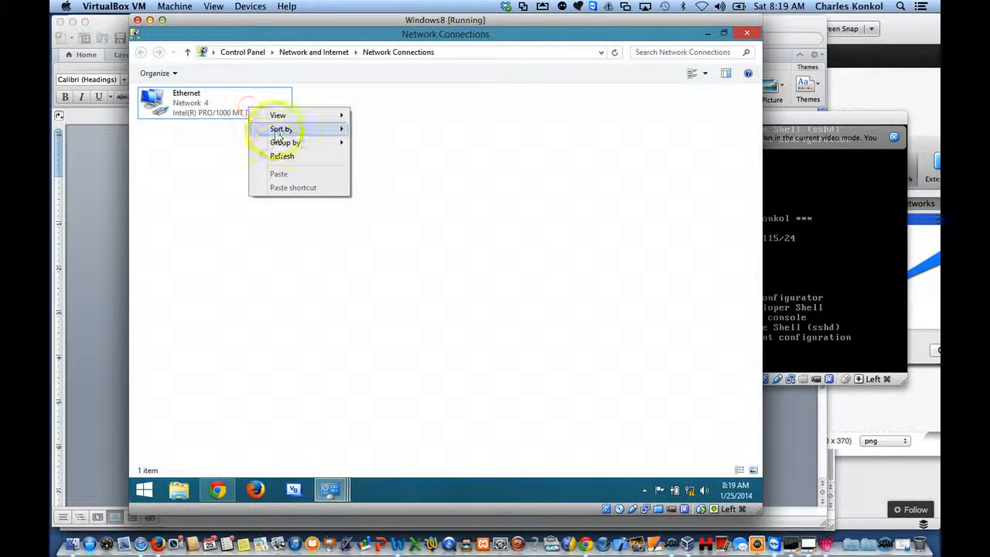
left_click(228, 139)
left_click(218, 103)
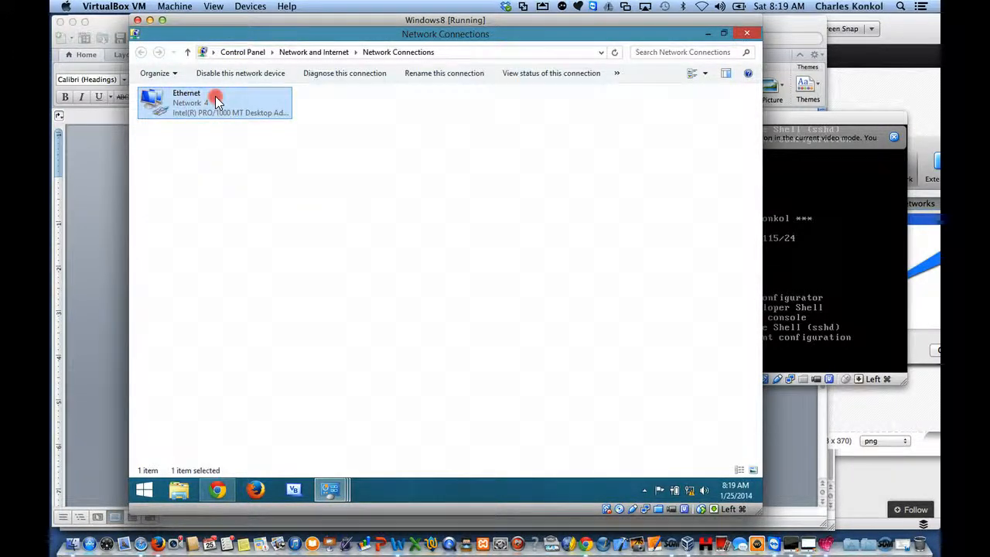
right_click(215, 96)
left_click(236, 116)
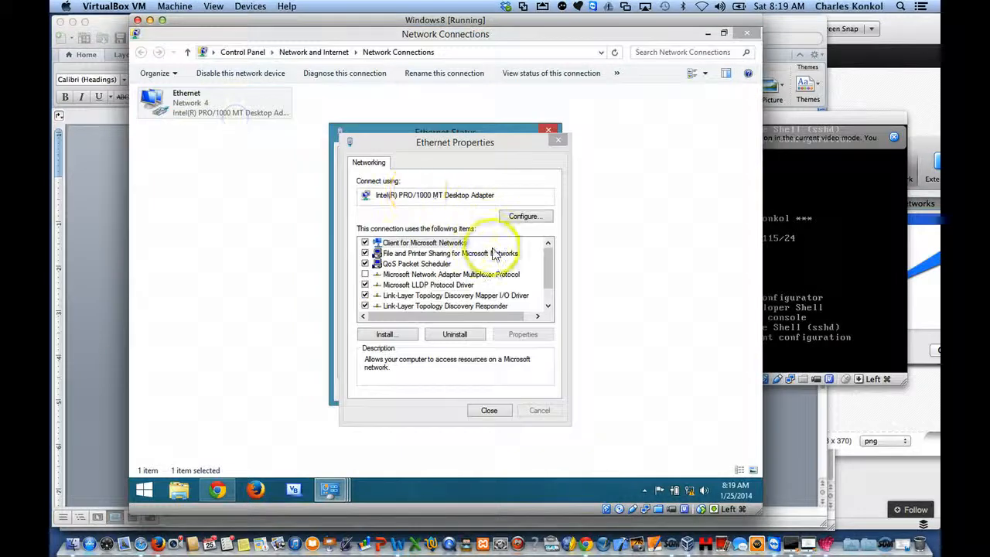
left_click(500, 412)
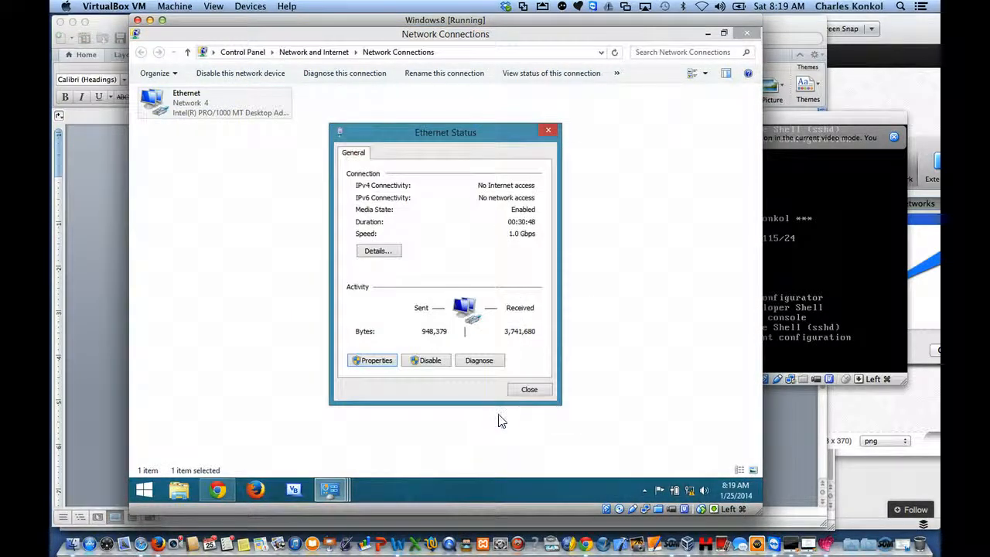
left_click(532, 390)
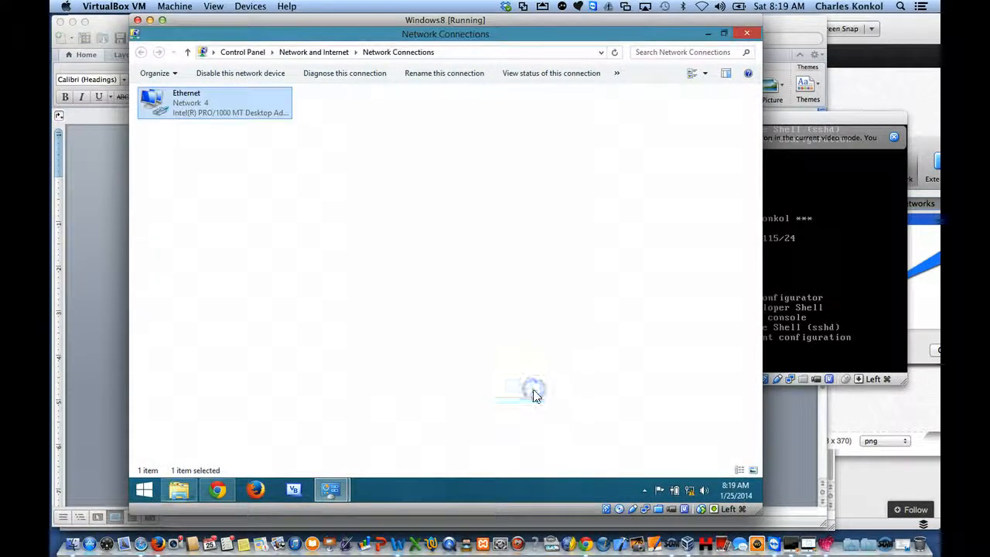
Step: Disable and re-enable the Ethernet adapter, allowing both account control requests, and check its connection status
right_click(208, 107)
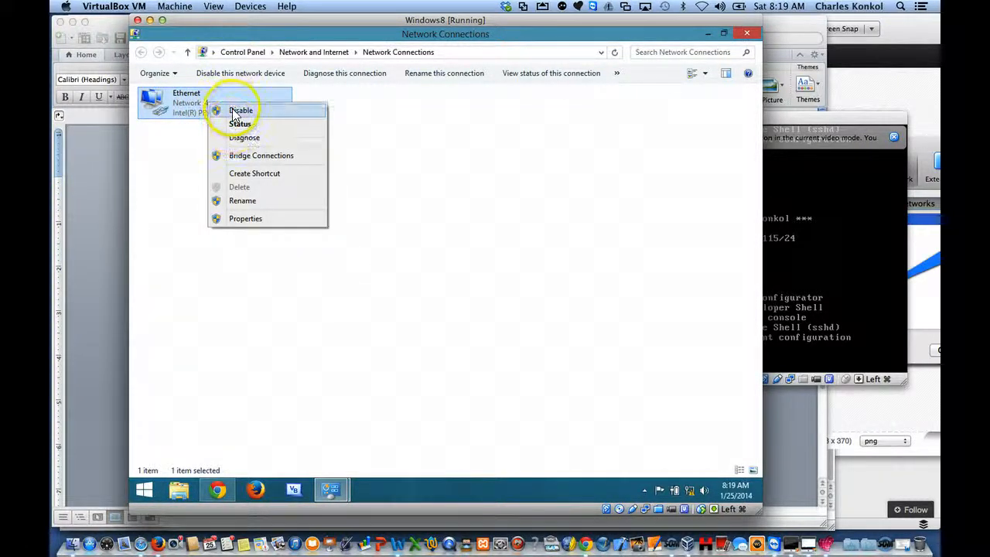
left_click(234, 113)
left_click(499, 279)
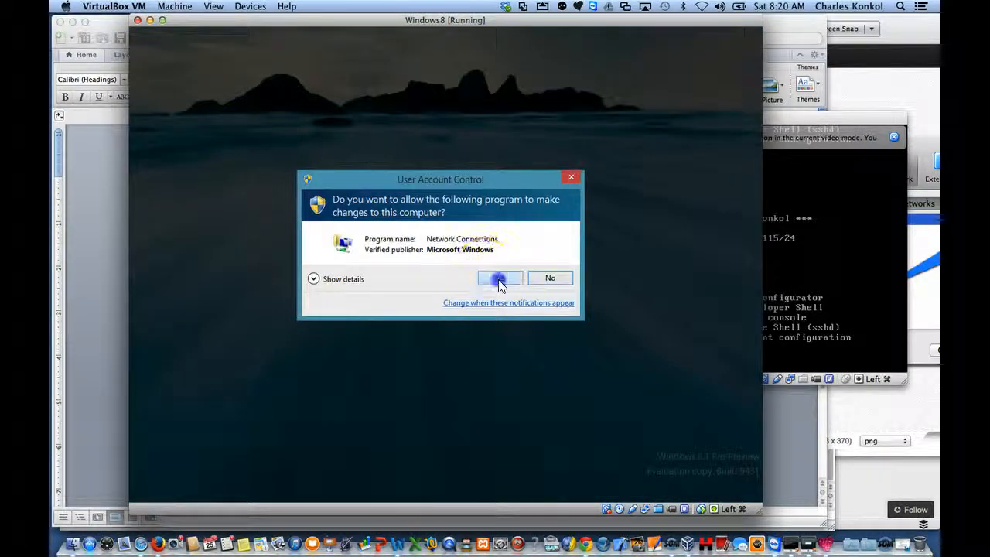
right_click(232, 113)
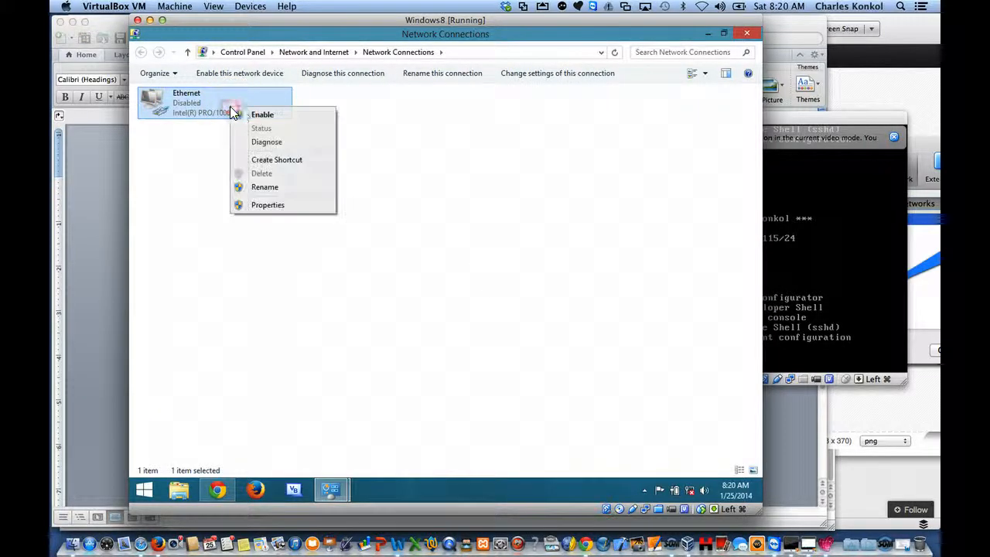
left_click(250, 115)
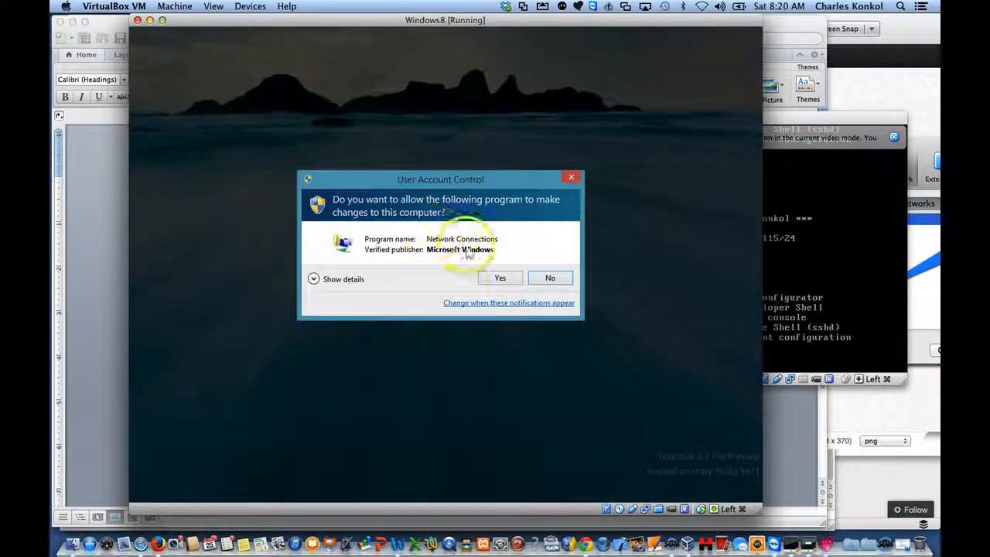
left_click(509, 280)
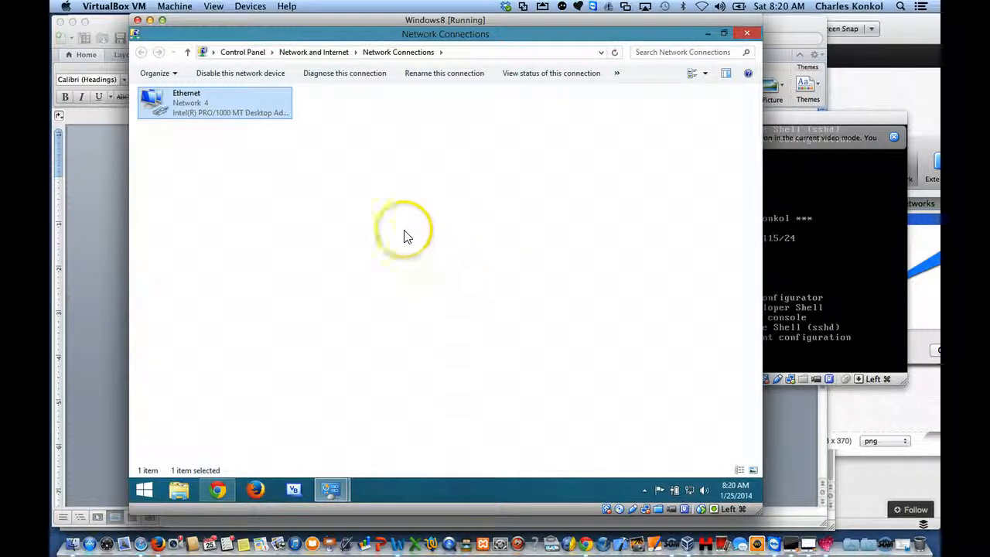
right_click(205, 112)
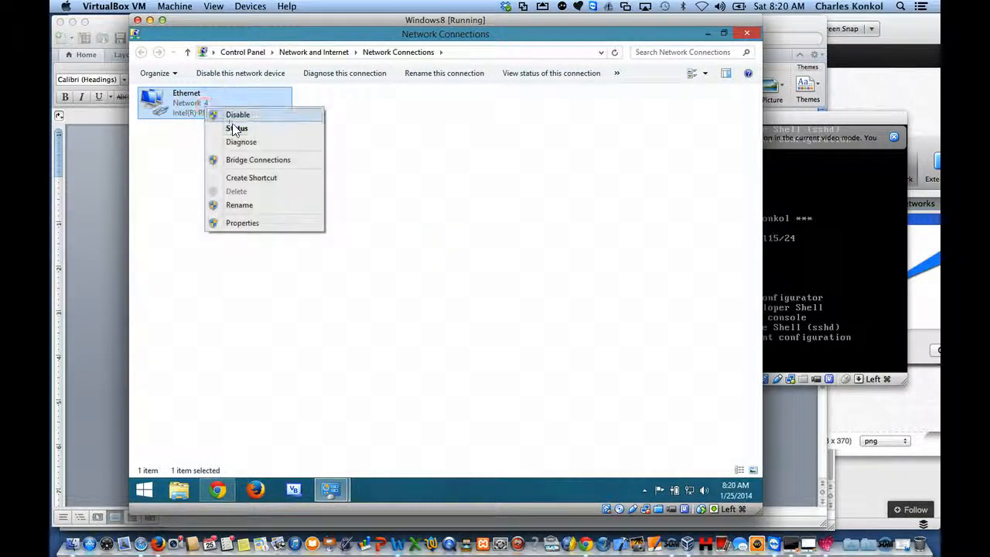
left_click(233, 128)
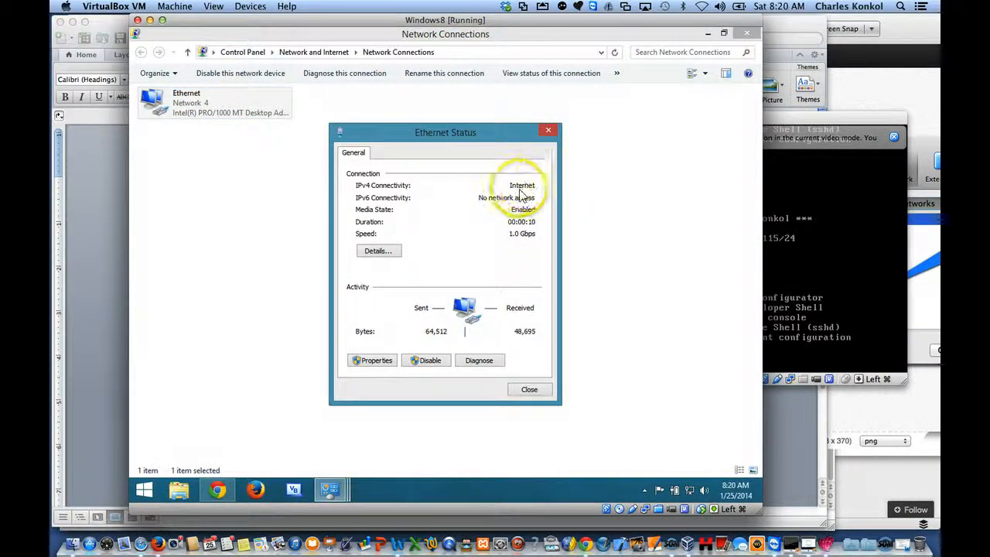
Step: Close the Ethernet status dialog, switch to Chrome and reload the pfSense Package Manager to list the available packages
left_click(526, 389)
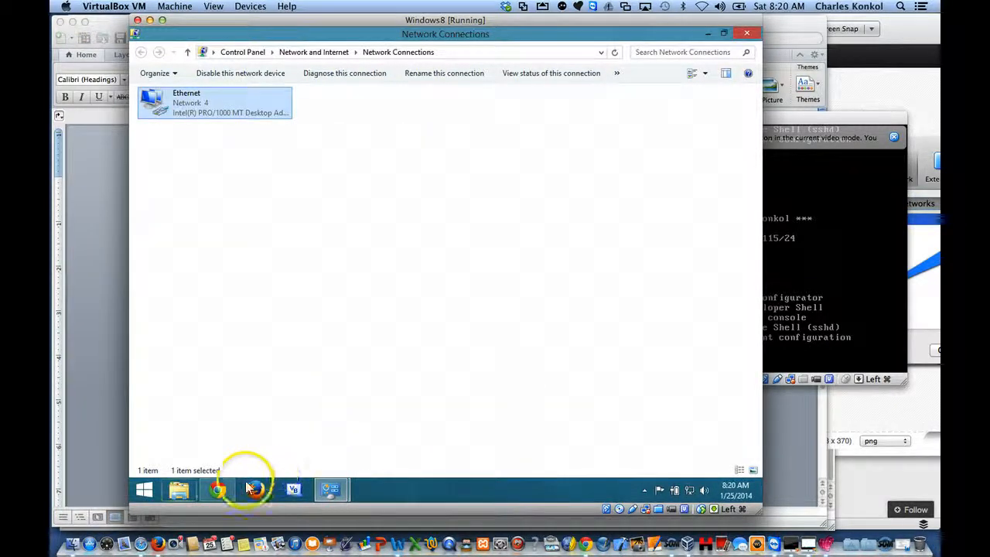
left_click(219, 485)
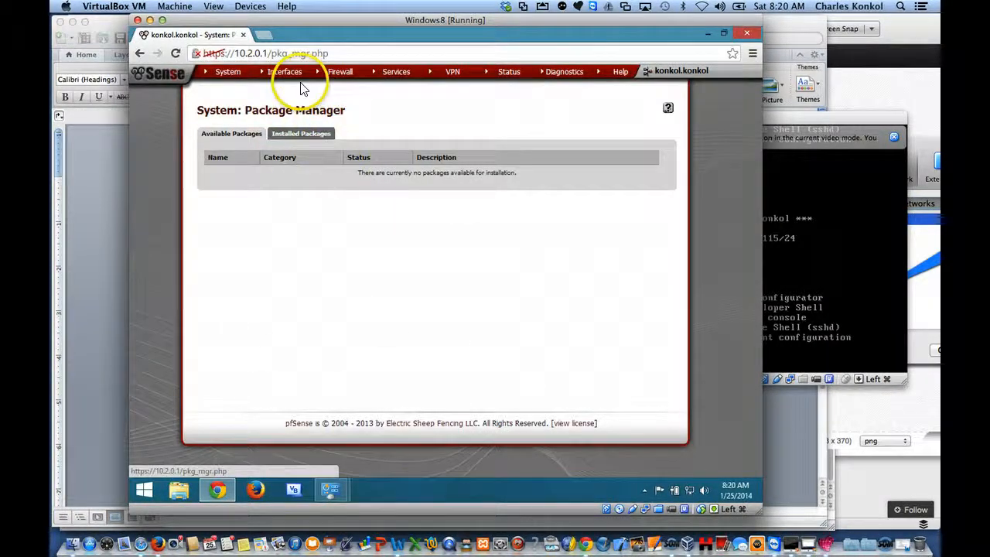
left_click(339, 51)
key("Return")
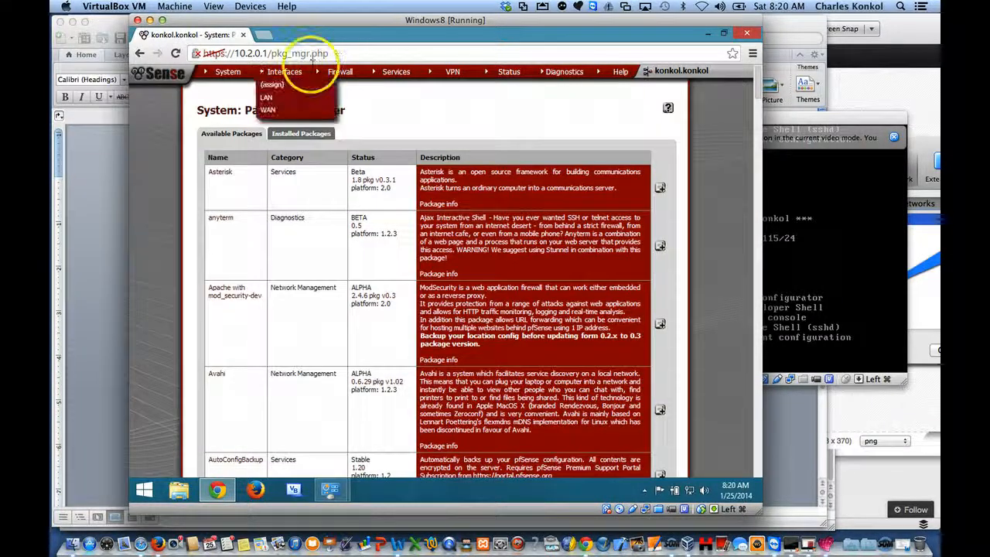
mouse_move(236, 77)
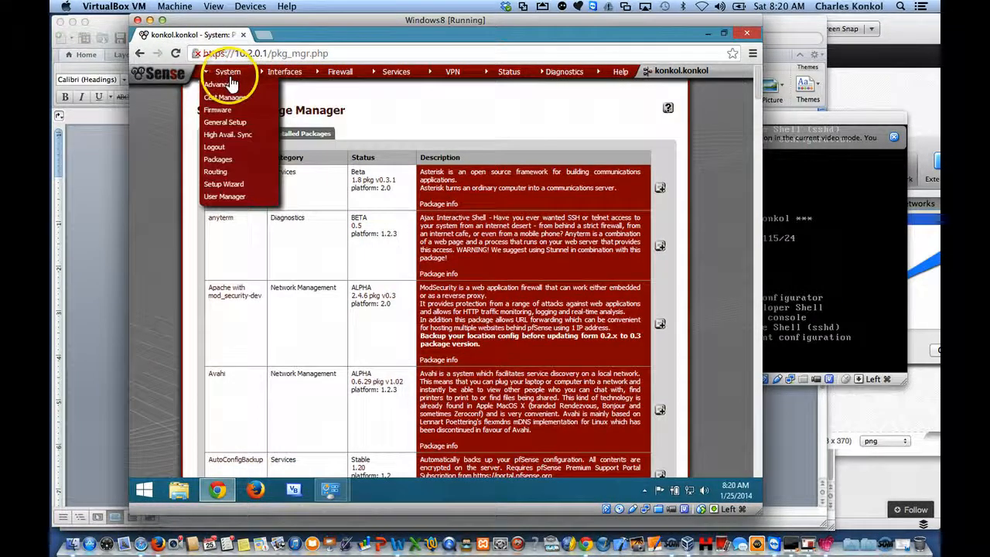
left_click(223, 158)
left_click(242, 133)
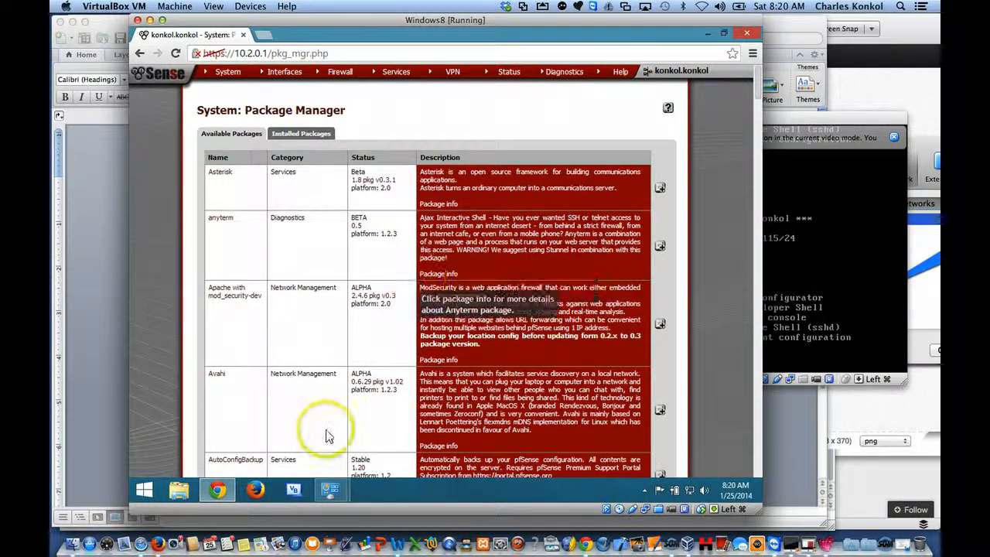
Step: Switch to Word and bring up Using Pfsense.docx to read the package installation instructions
left_click(397, 544)
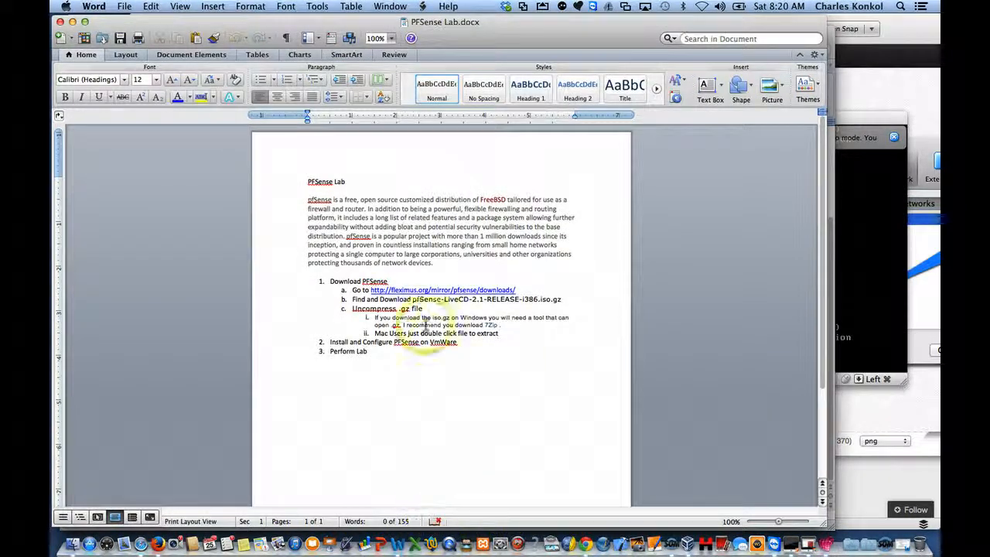
left_click(391, 7)
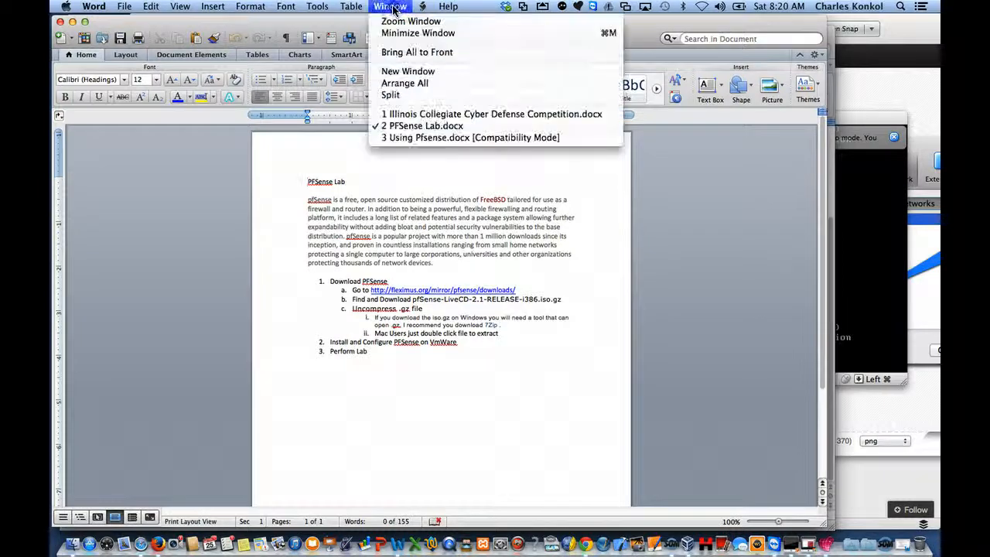
left_click(401, 138)
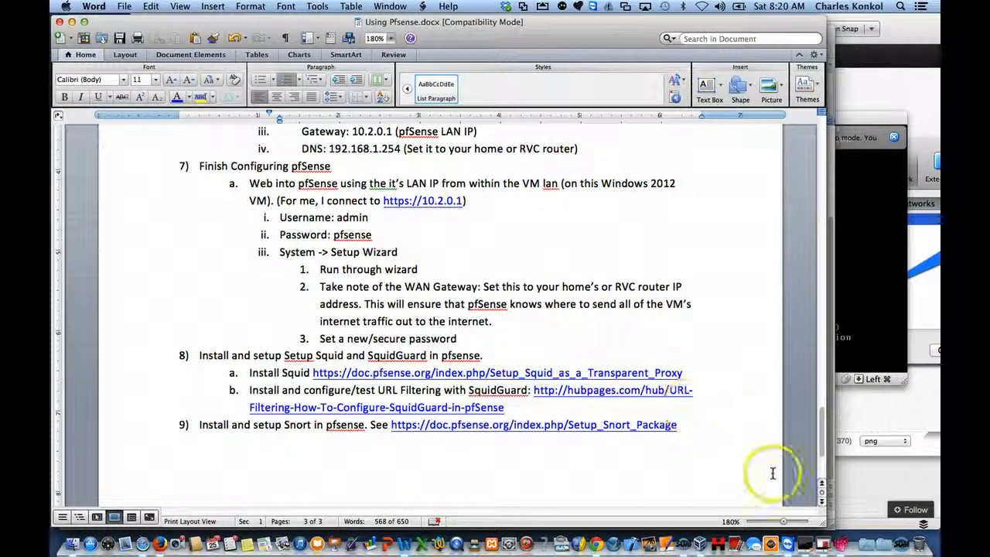
Step: Return to the Windows 8 virtual machine, install the stable squid package in pfSense and view the installed packages
left_click(825, 548)
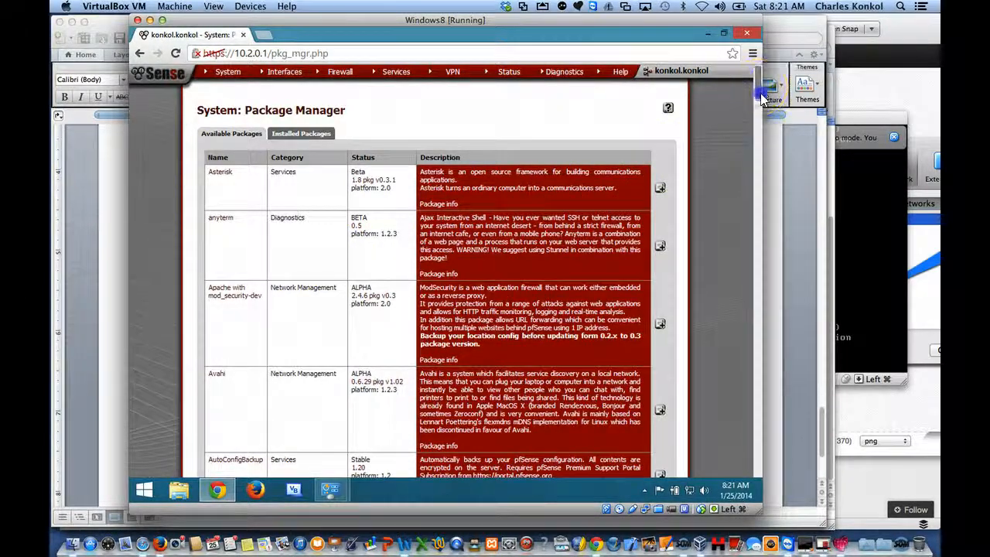
left_click_drag(762, 97, 751, 384)
left_click(288, 319)
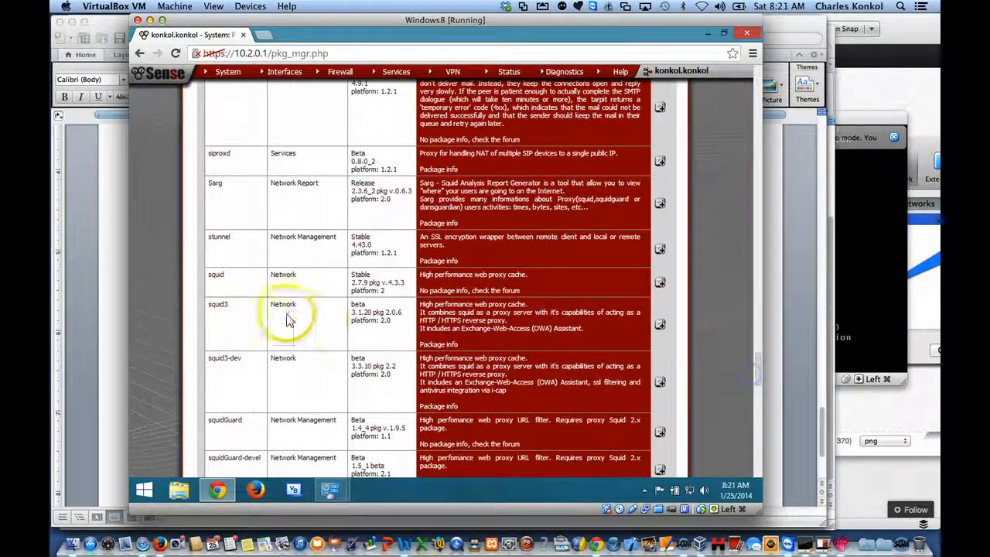
left_click(660, 285)
left_click(476, 131)
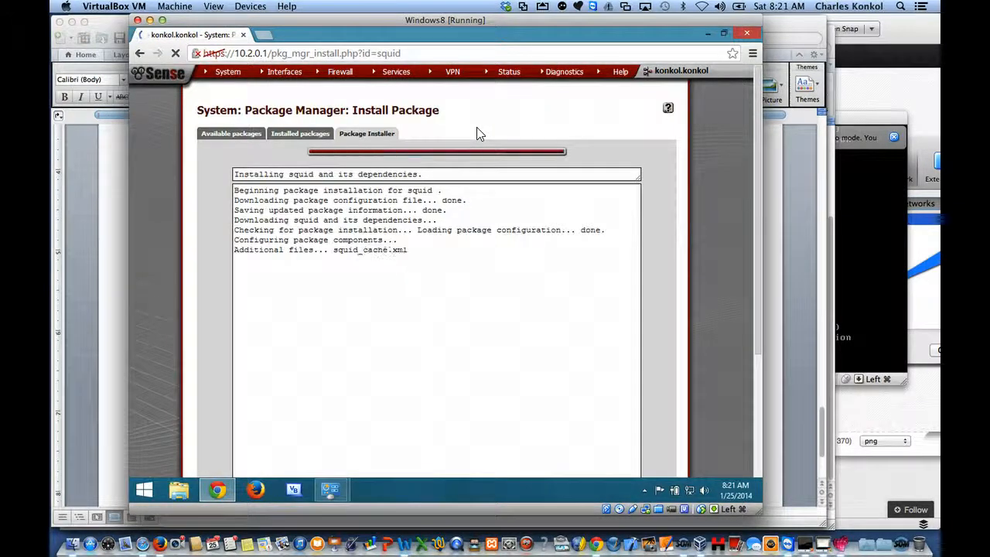
left_click(240, 135)
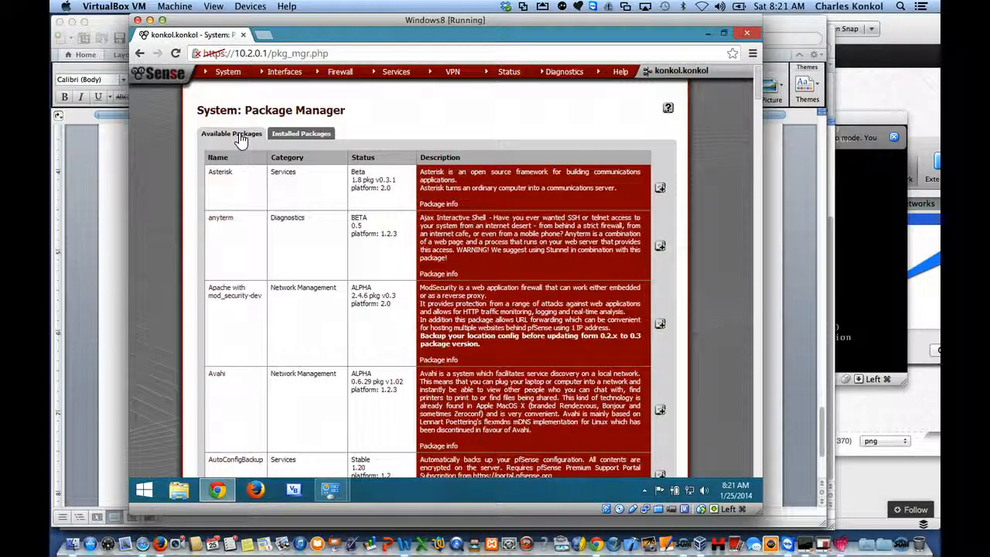
left_click(303, 134)
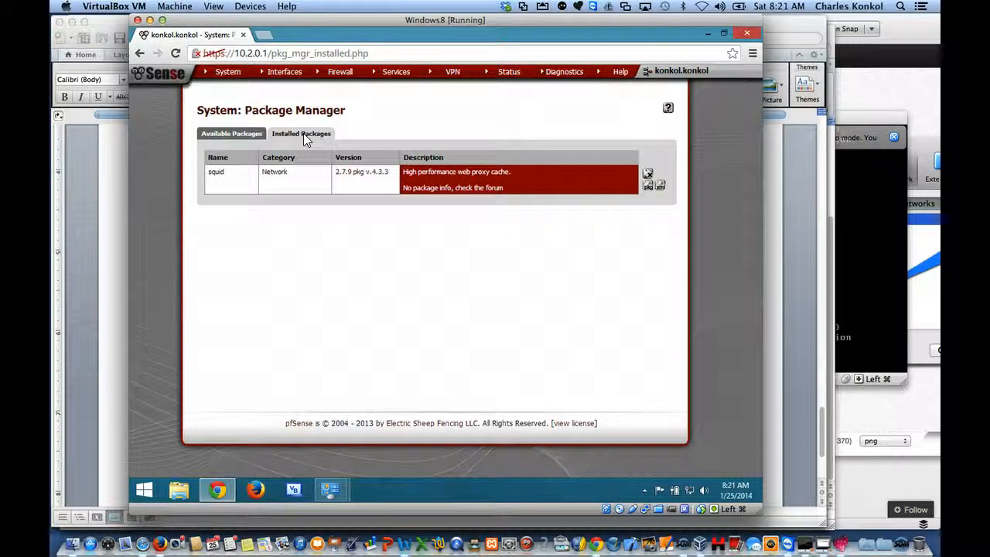
Step: Install the squidGuard package from the available packages and view the installed packages list
left_click(223, 135)
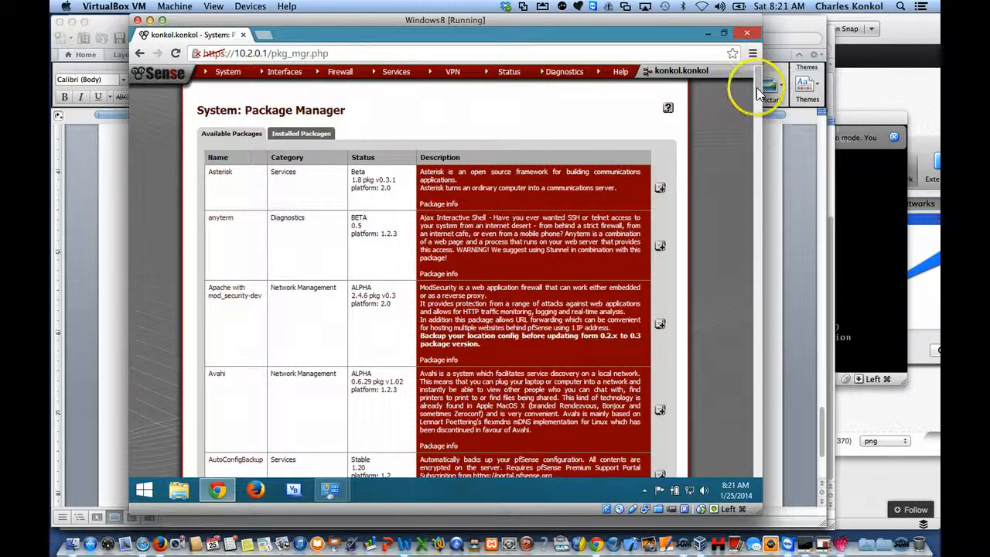
left_click_drag(758, 93, 763, 363)
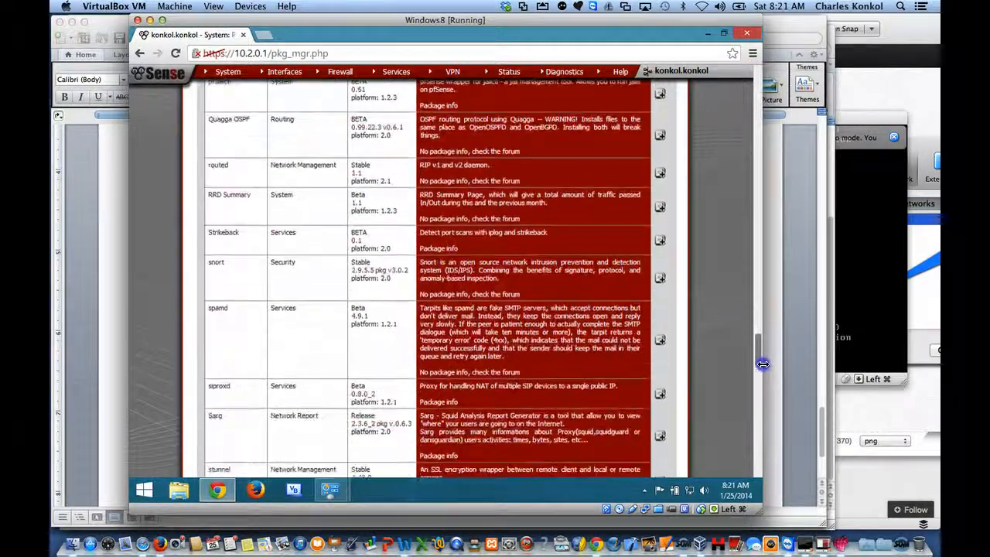
scroll(763, 364, "down", 2)
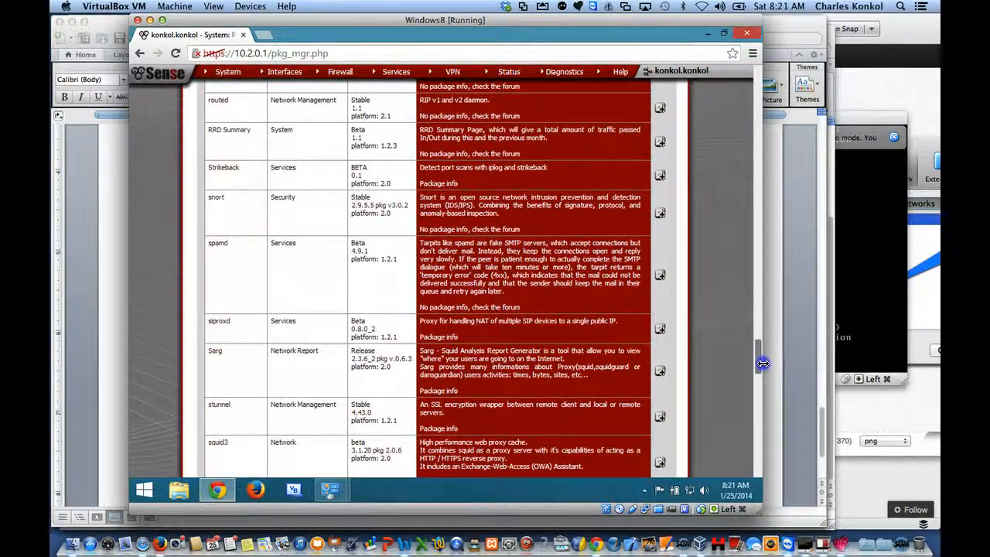
scroll(763, 364, "down", 4)
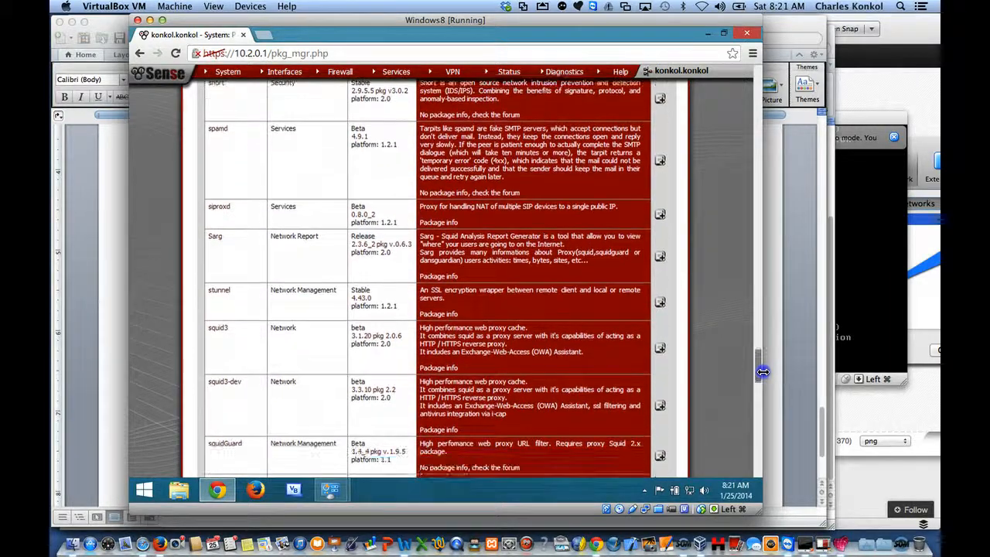
left_click_drag(763, 372, 762, 376)
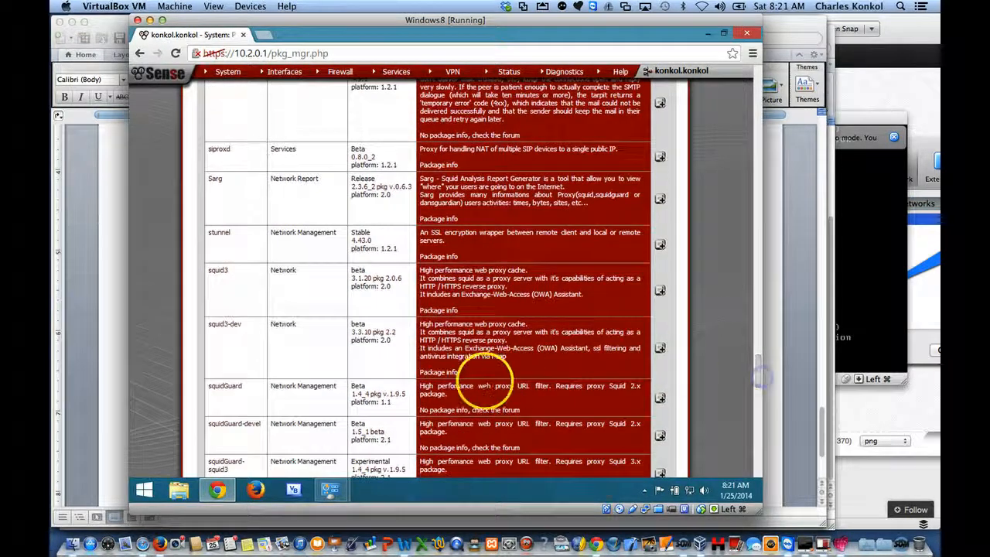
left_click(660, 400)
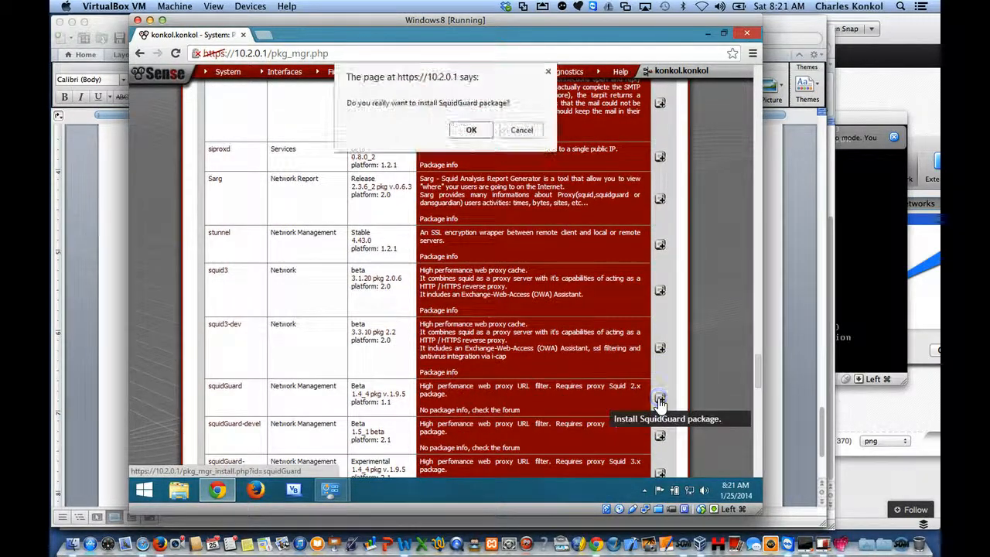
left_click(471, 130)
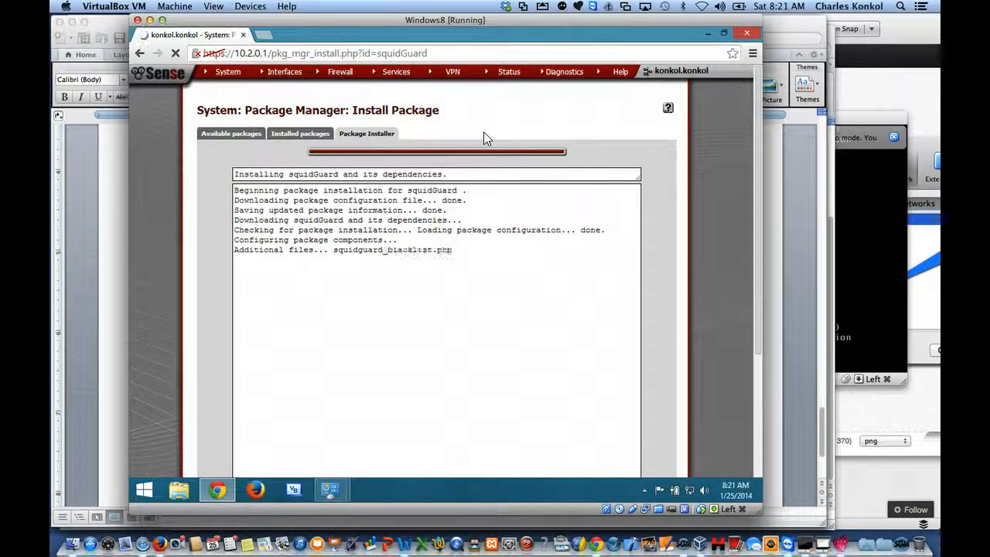
left_click(315, 136)
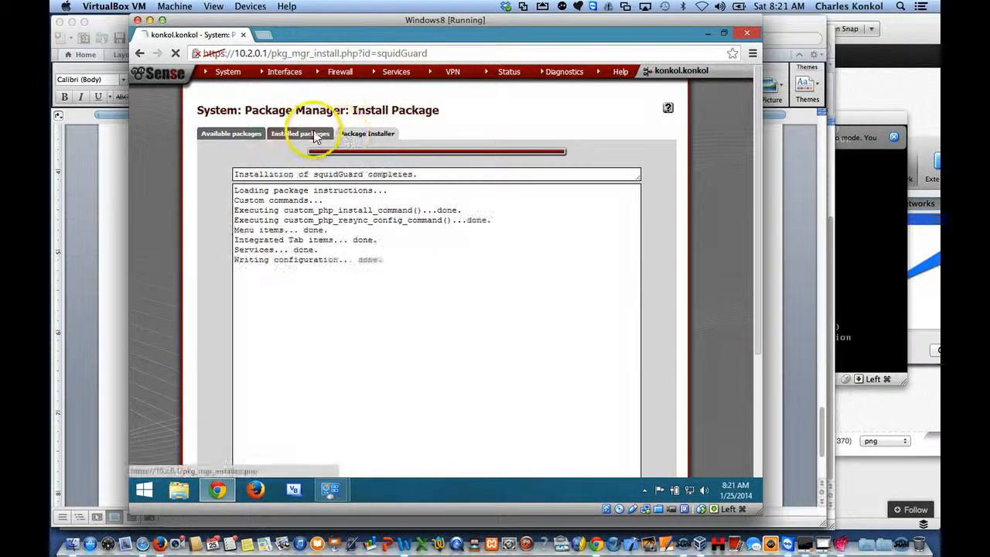
left_click(313, 136)
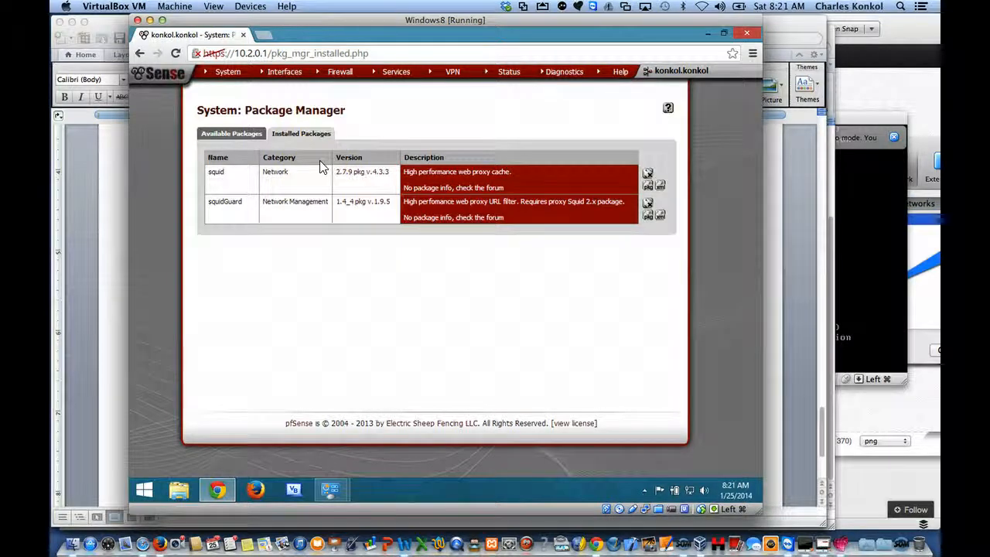
Step: Compare pfSense's available packages with the remaining installation instructions in Using Pfsense.docx
left_click(221, 133)
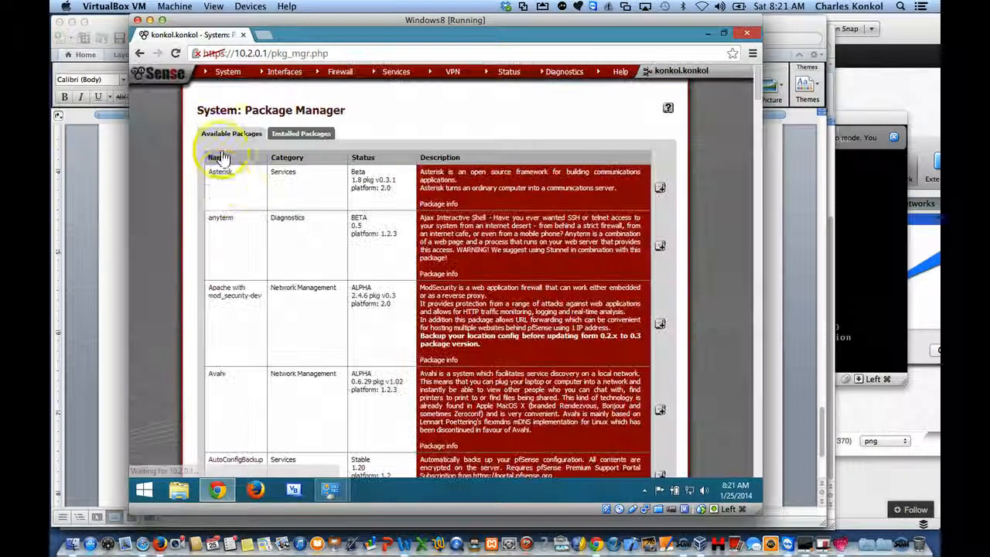
left_click(329, 492)
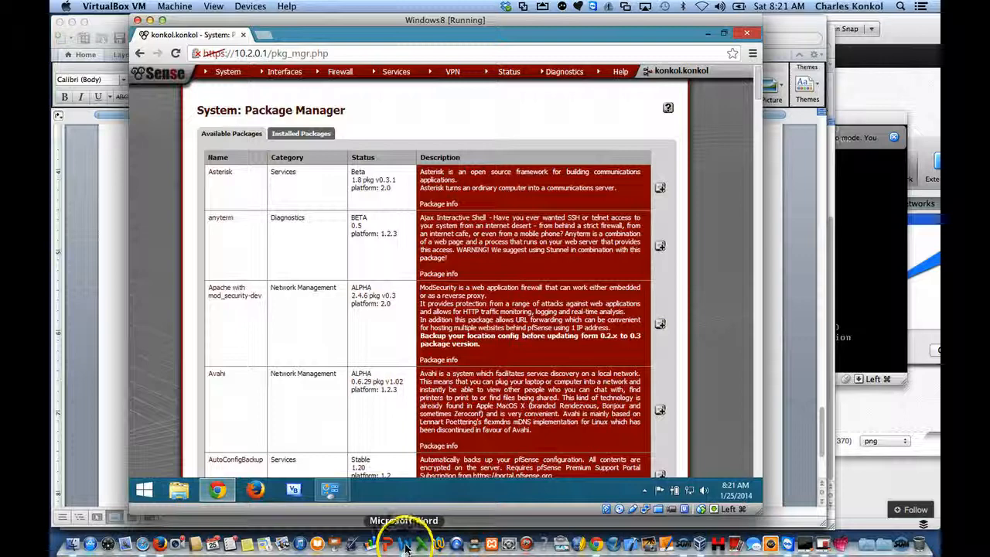
left_click(405, 545)
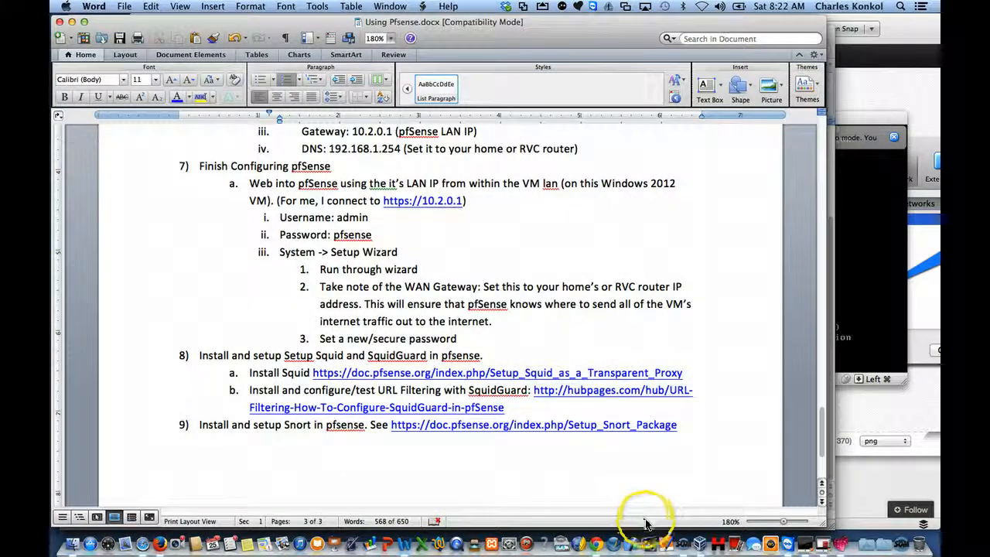
left_click(807, 546)
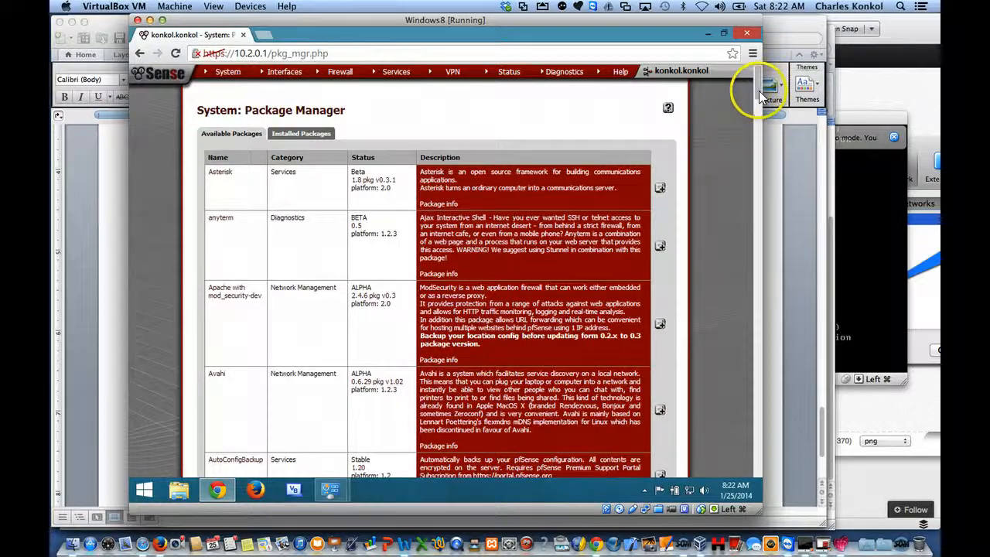
left_click_drag(759, 89, 759, 263)
left_click(593, 315)
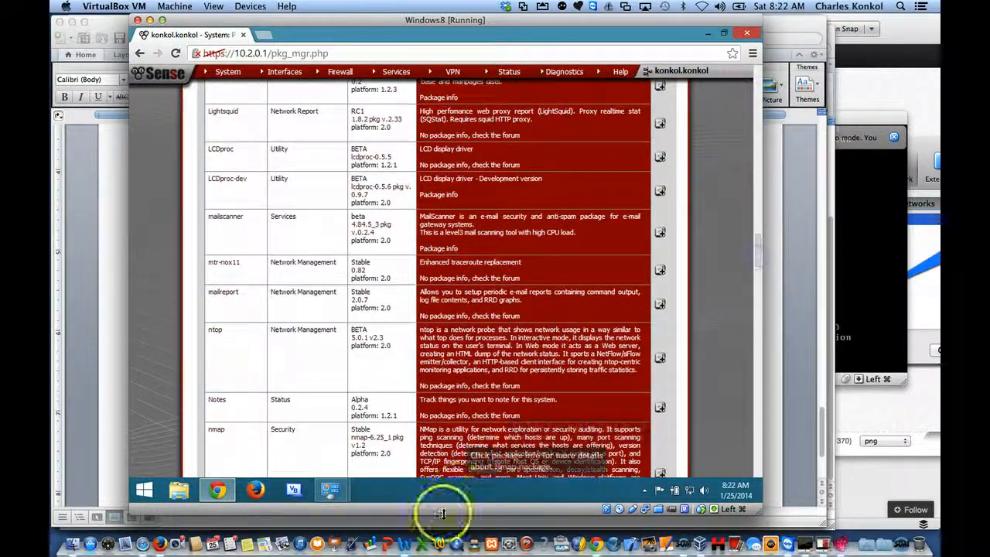
left_click(404, 544)
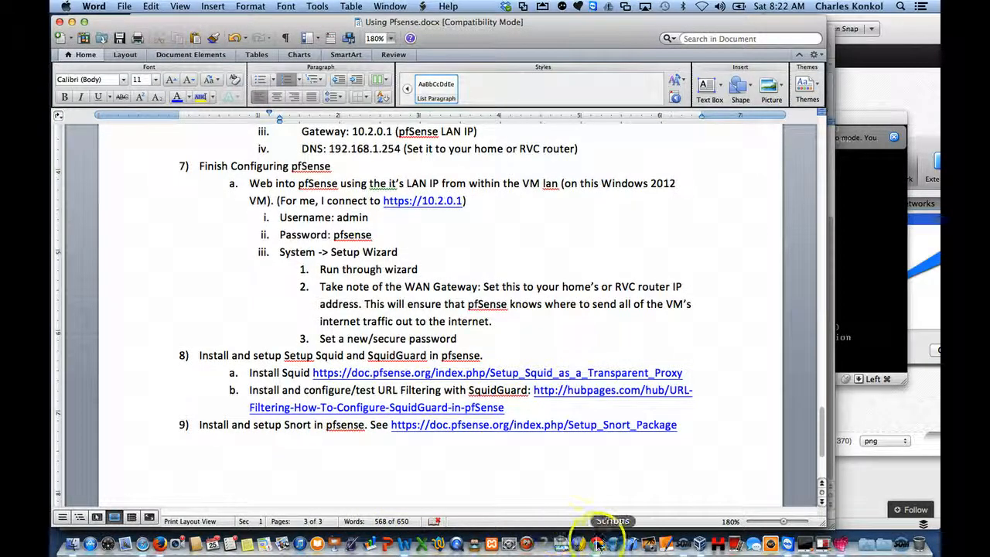
Step: Return to the Windows 8 virtual machine and install the snort security package in pfSense
left_click(827, 548)
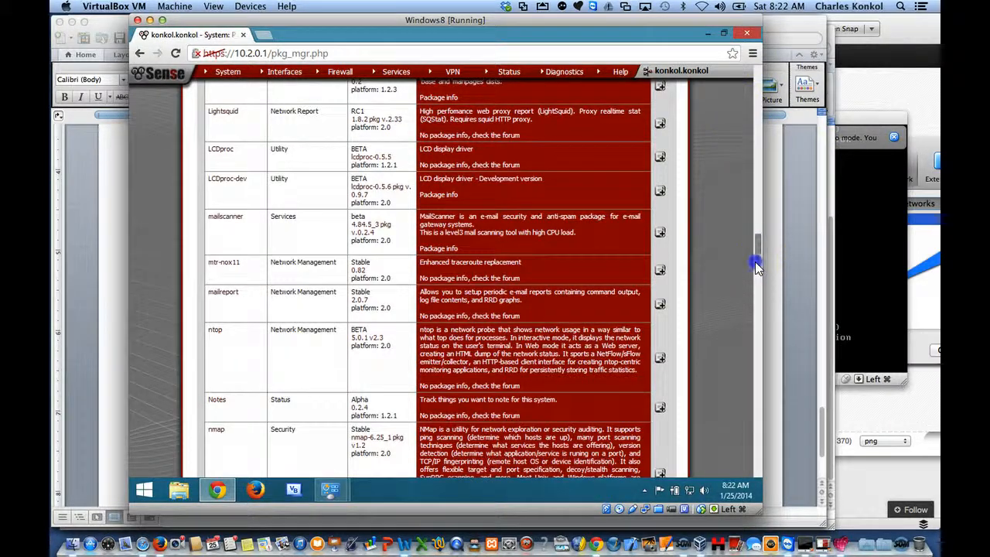
left_click_drag(757, 259, 758, 366)
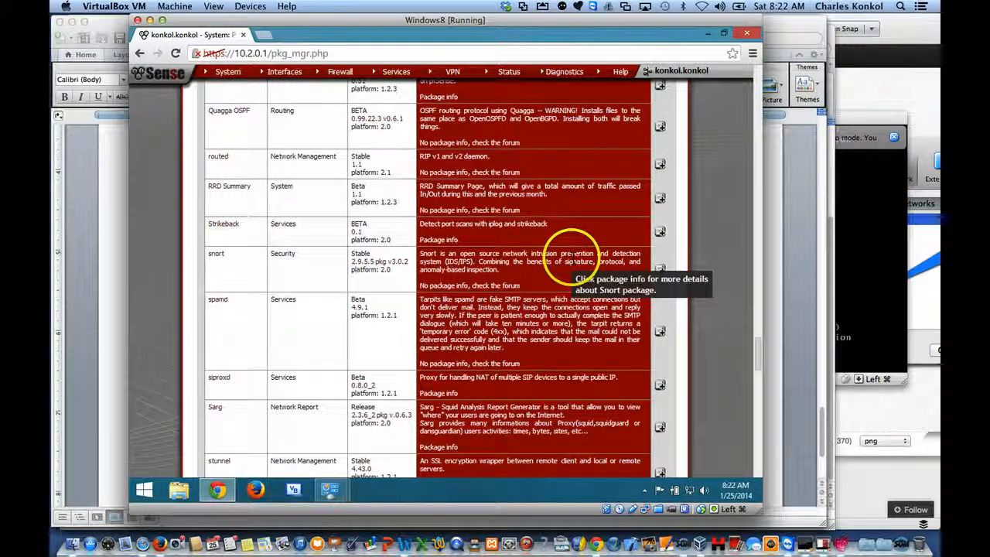
left_click(660, 270)
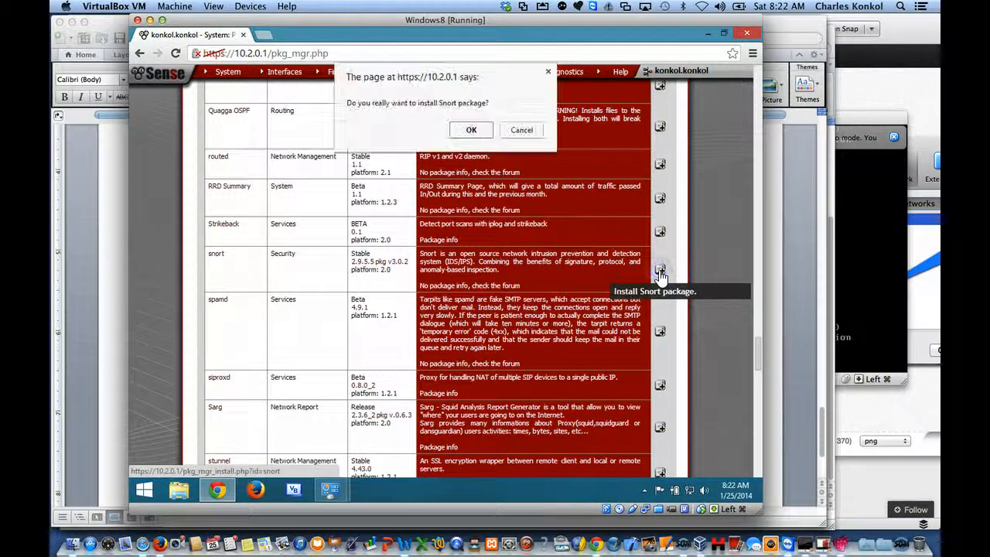
left_click(472, 129)
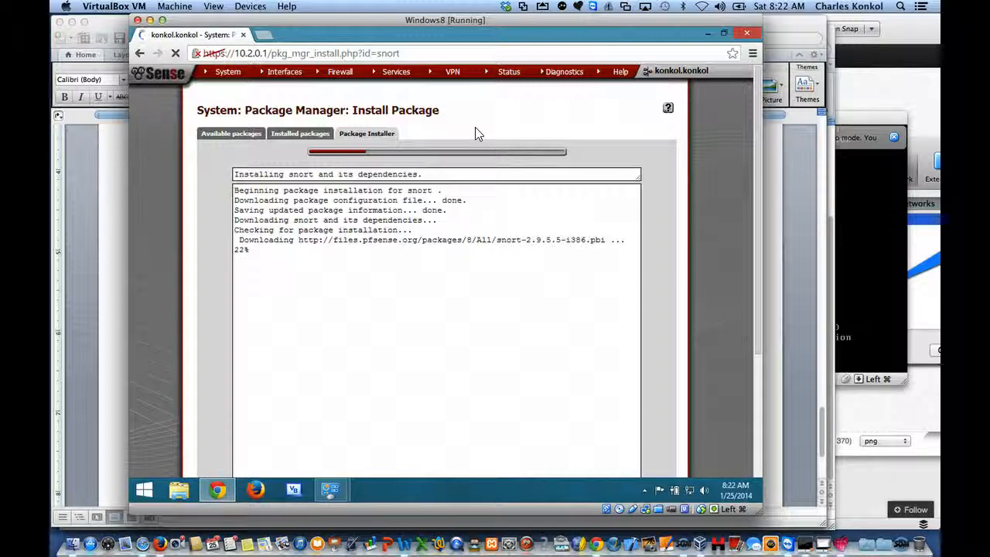
left_click(400, 80)
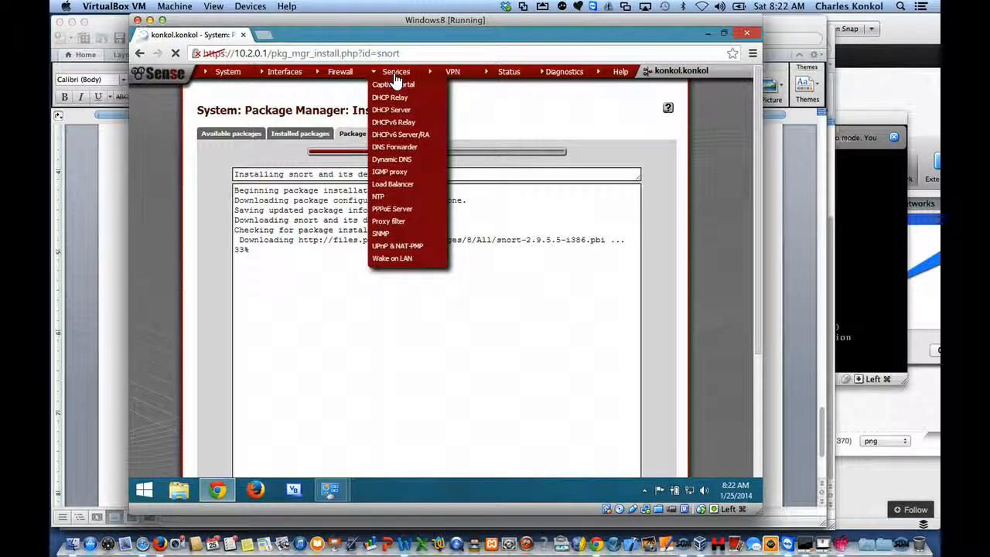
left_click(453, 104)
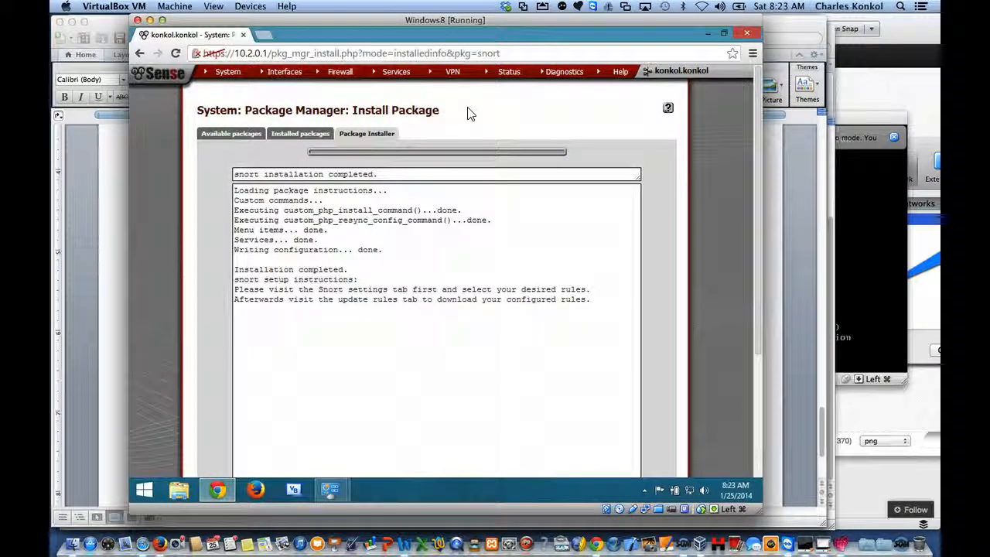
Step: View the installed packages list and open the squidGuard proxy filter's general settings
left_click(406, 74)
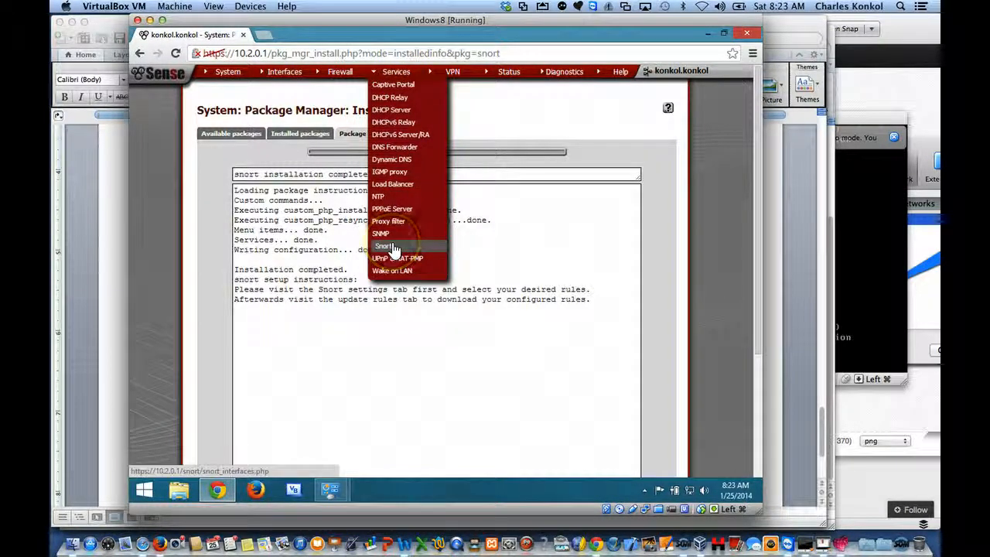
left_click(295, 134)
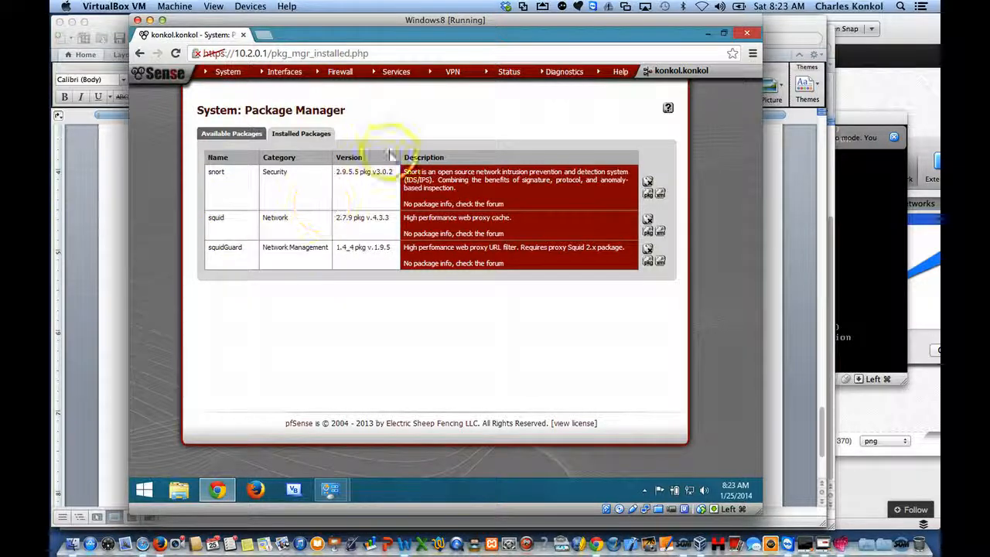
mouse_move(389, 73)
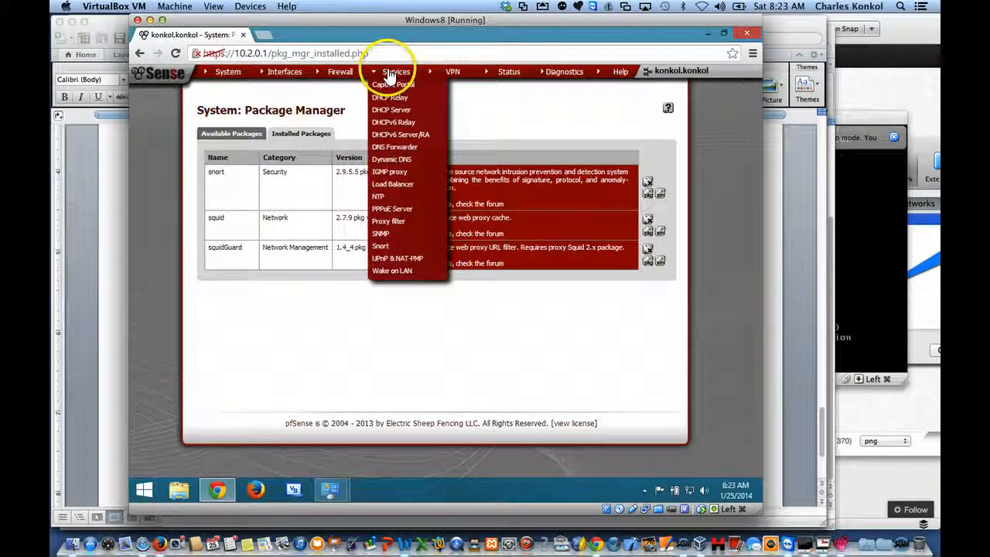
left_click(391, 222)
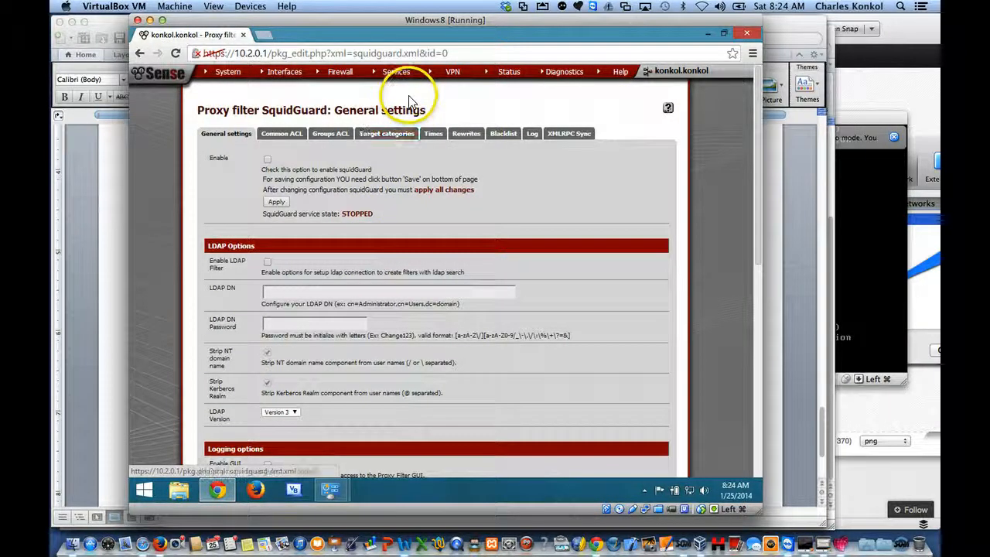
Step: Reinstall the squid package from pfSense's installed packages list
mouse_move(253, 80)
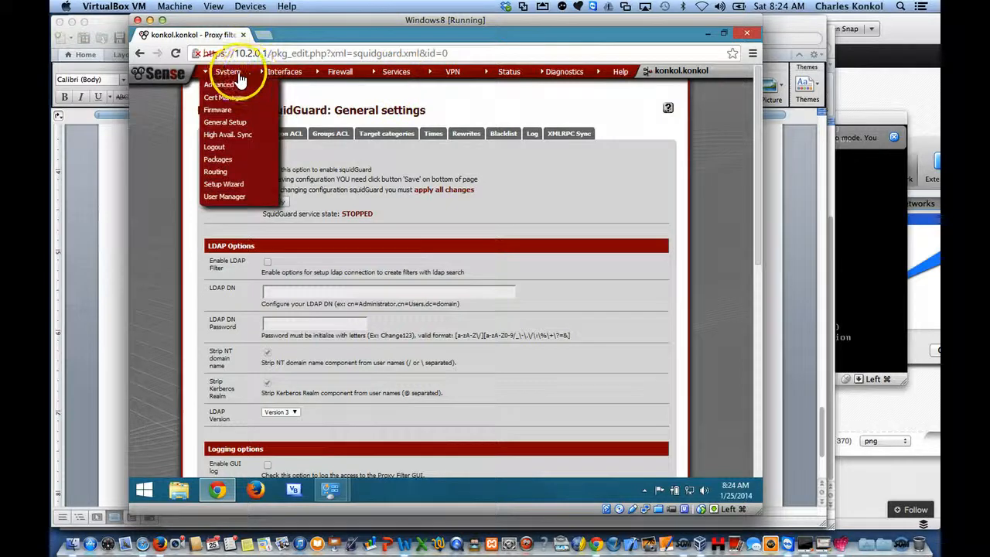
left_click(220, 159)
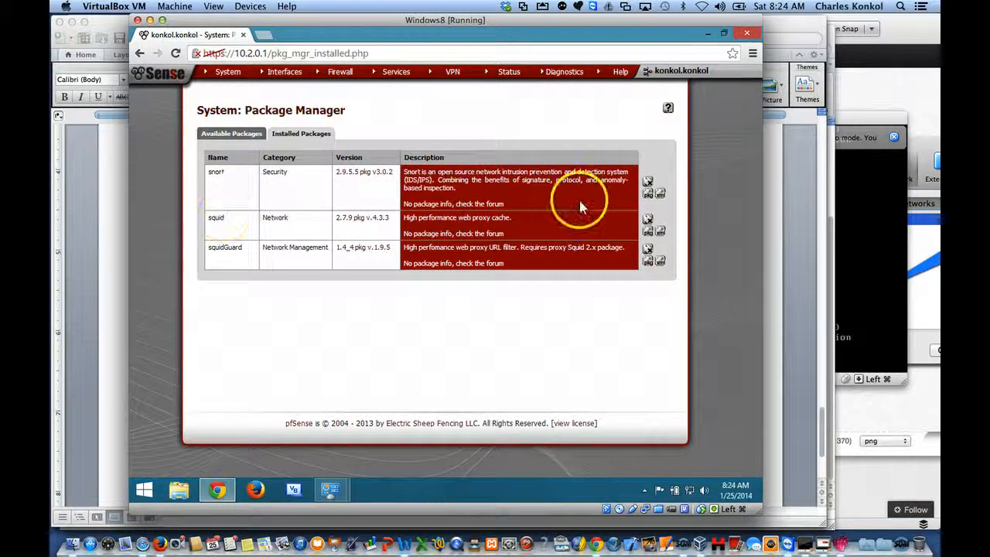
left_click(648, 232)
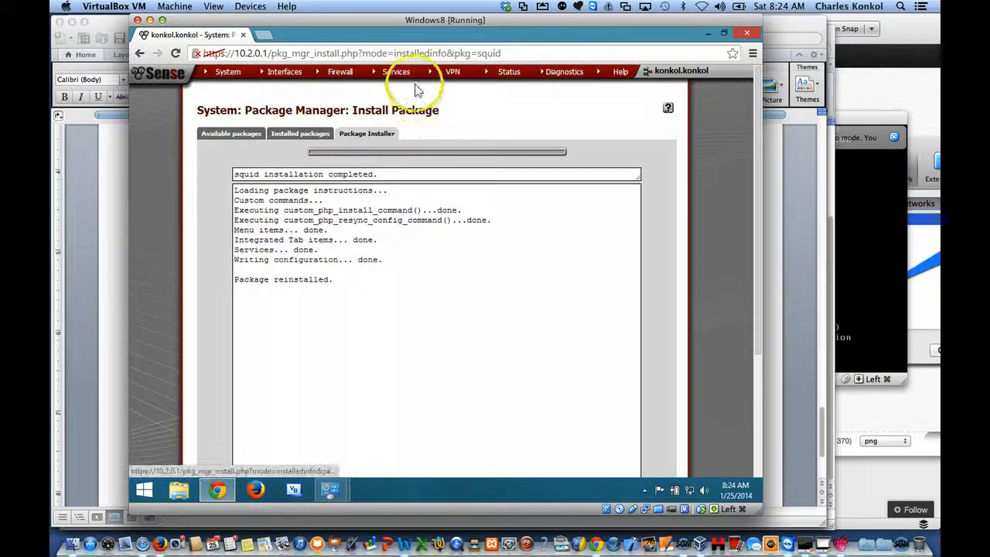
Step: Review the squidGuard proxy filter's general settings and its Common ACL options
mouse_move(411, 77)
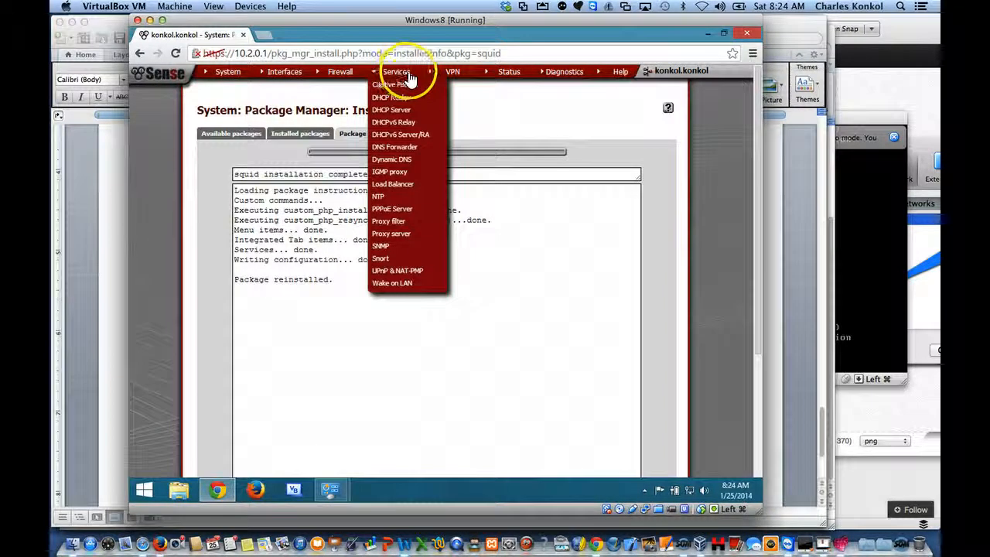
left_click(393, 225)
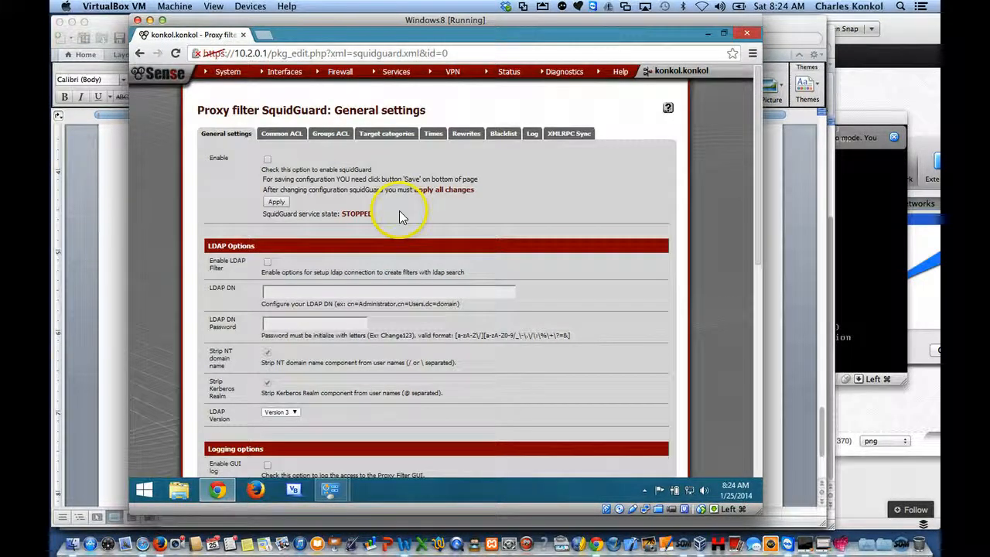
left_click(290, 135)
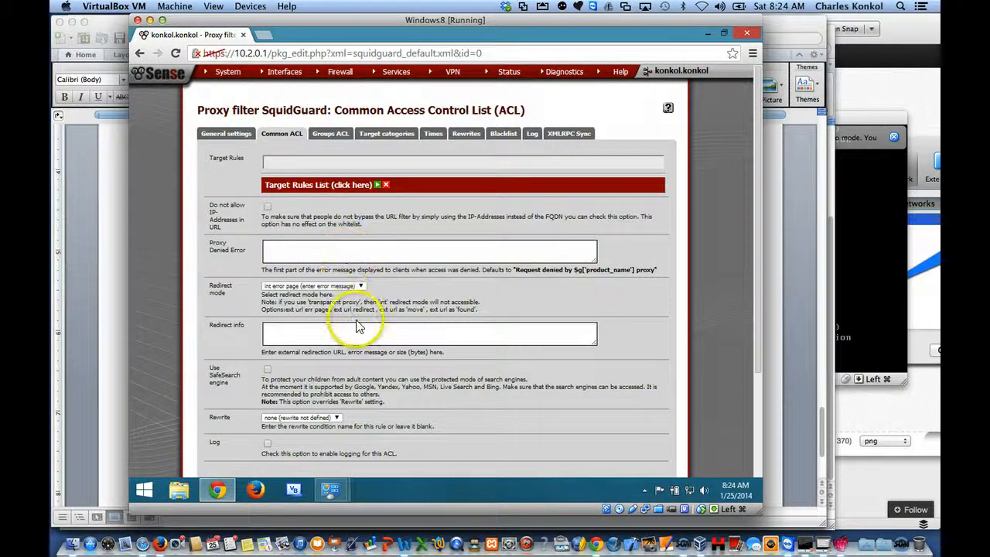
scroll(355, 319, "down", 2)
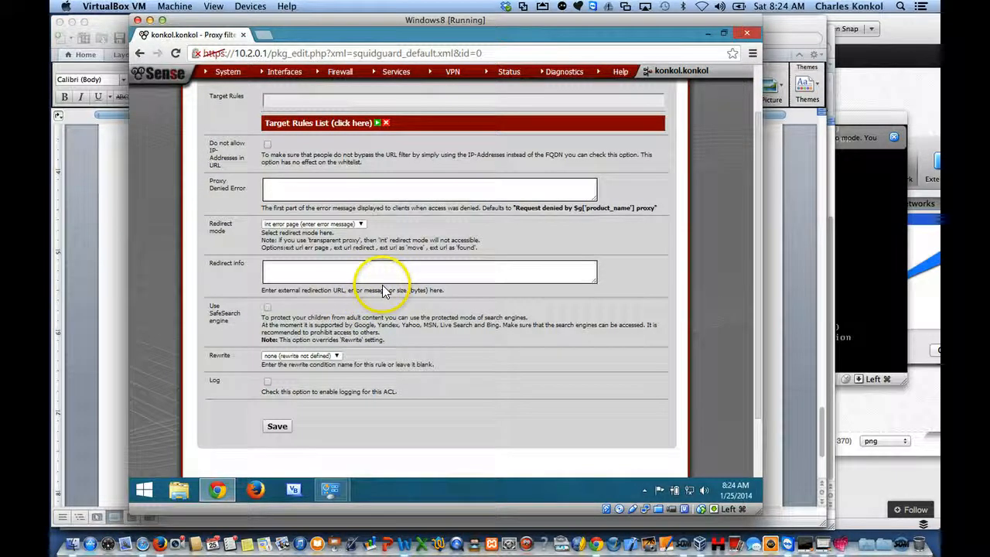
scroll(384, 276, "down", 2)
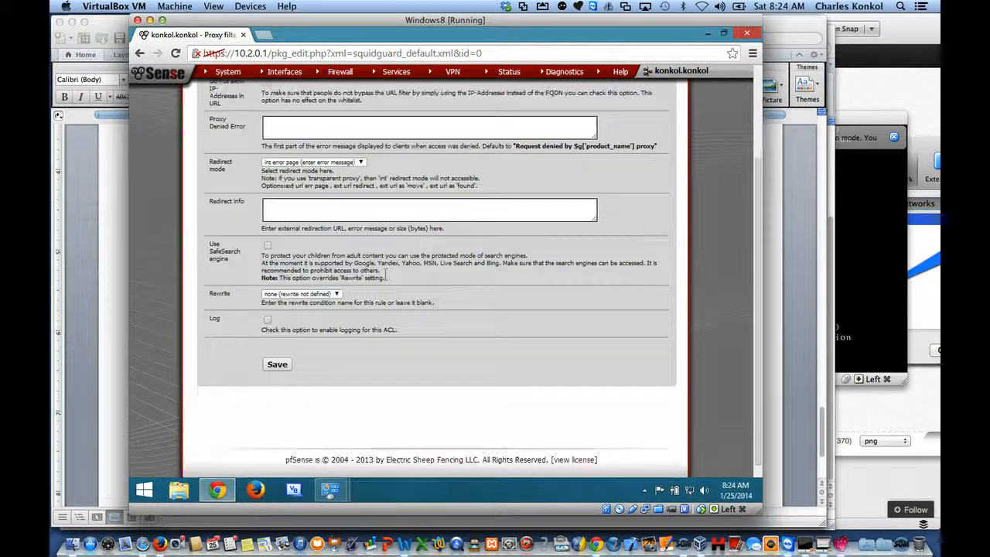
scroll(384, 275, "down", 1)
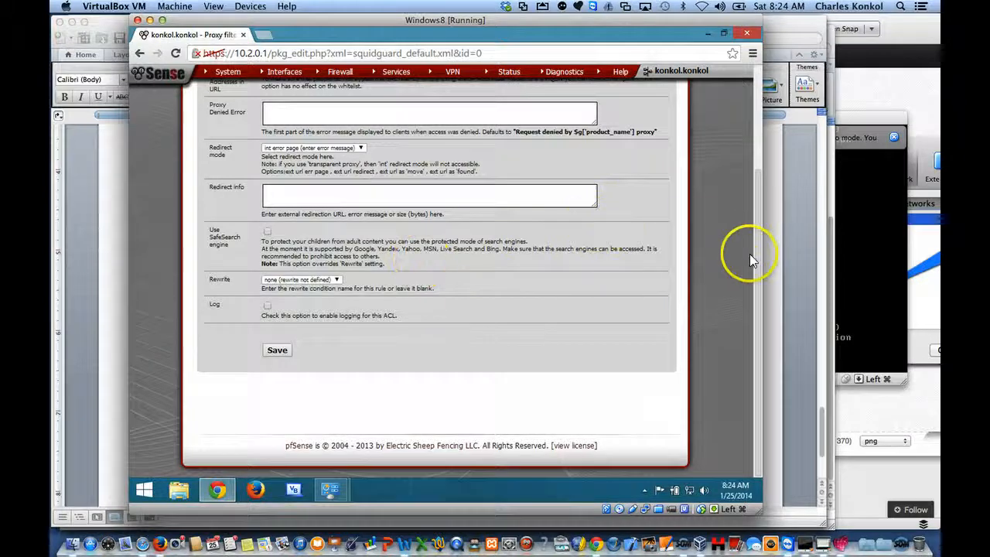
left_click_drag(758, 259, 744, 155)
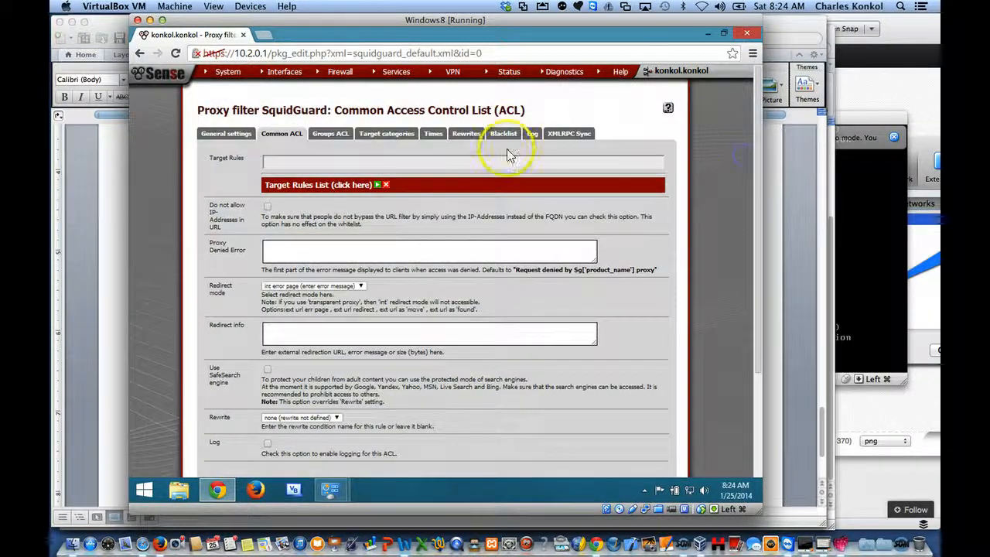
Step: Add google.com to the blacklist in the proxy server's access control settings and save the change
mouse_move(396, 71)
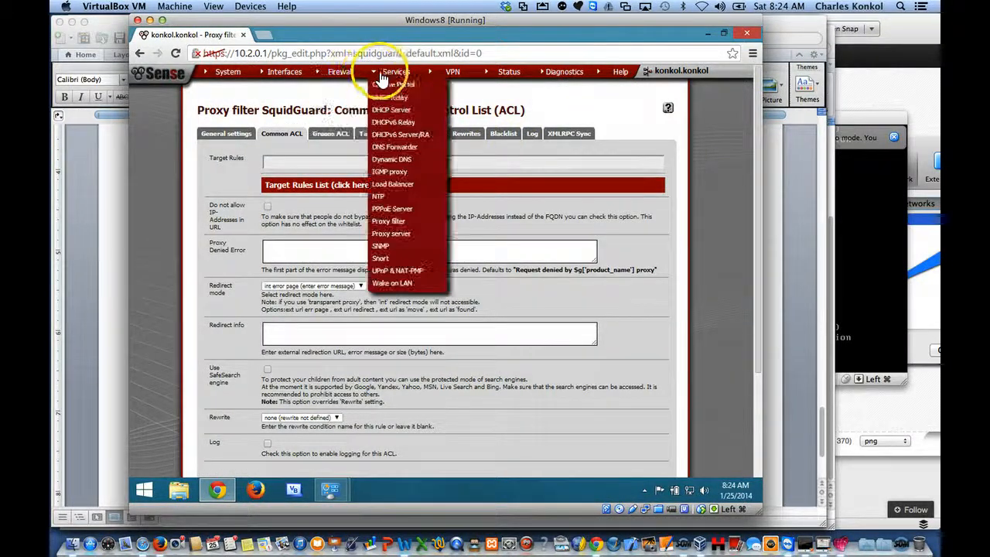
left_click(403, 234)
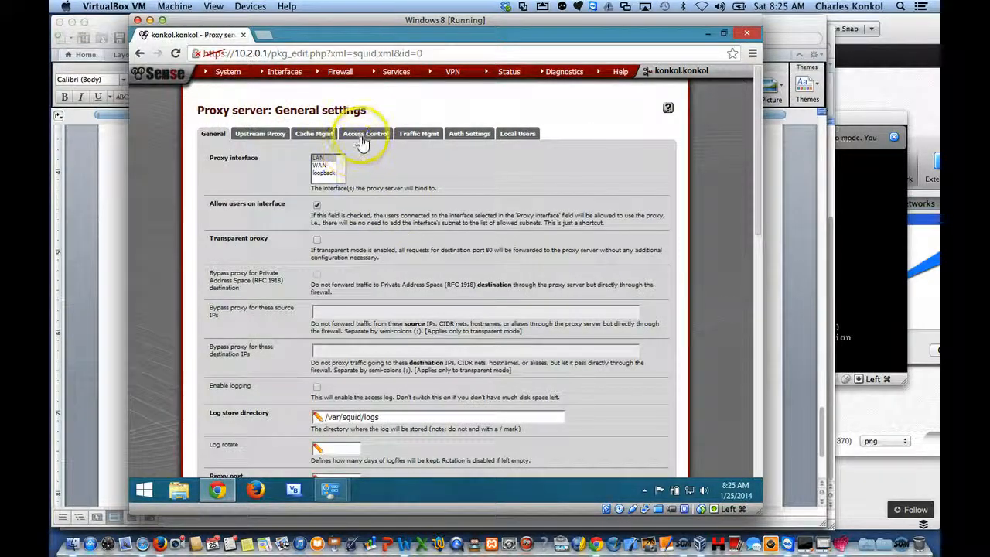
left_click(365, 133)
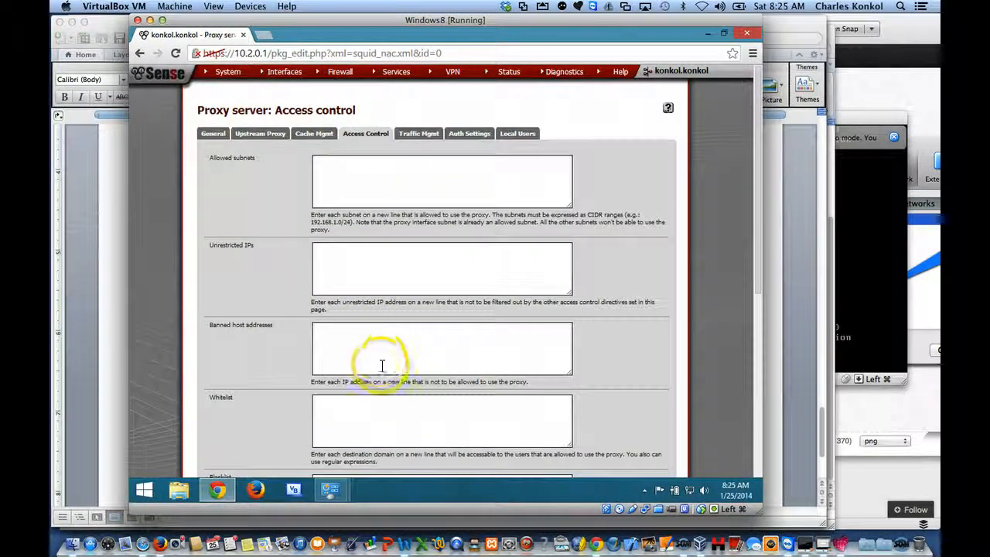
scroll(386, 353, "down", 2)
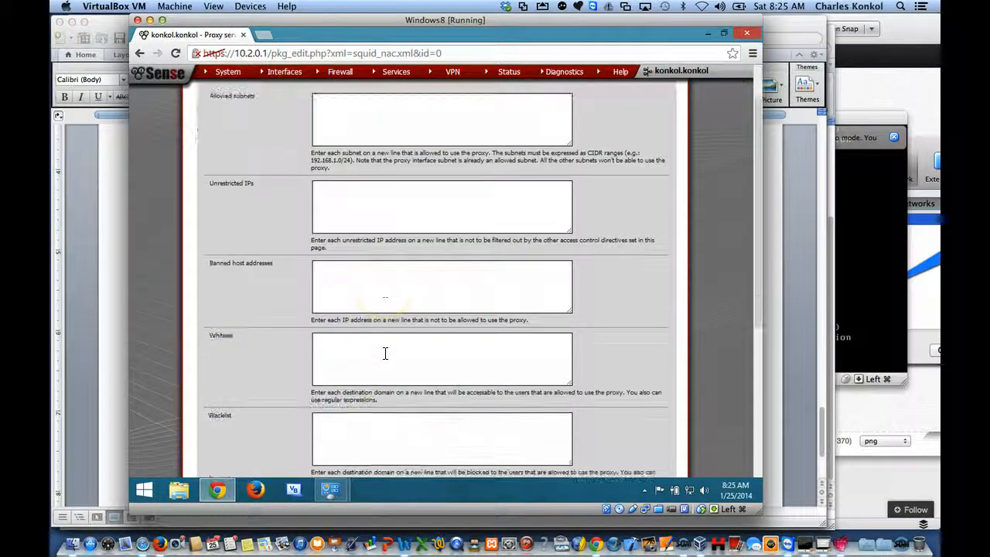
left_click(382, 426)
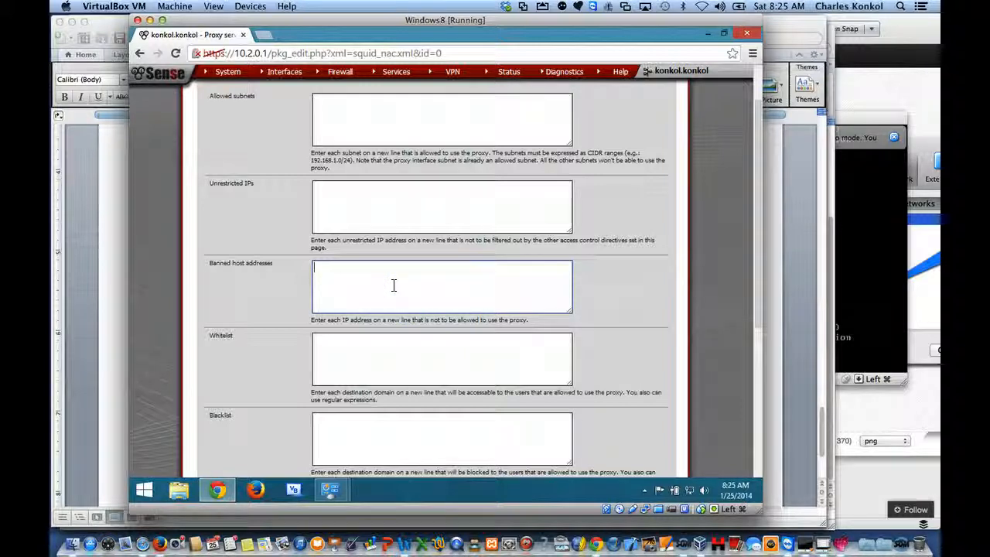
left_click(398, 358)
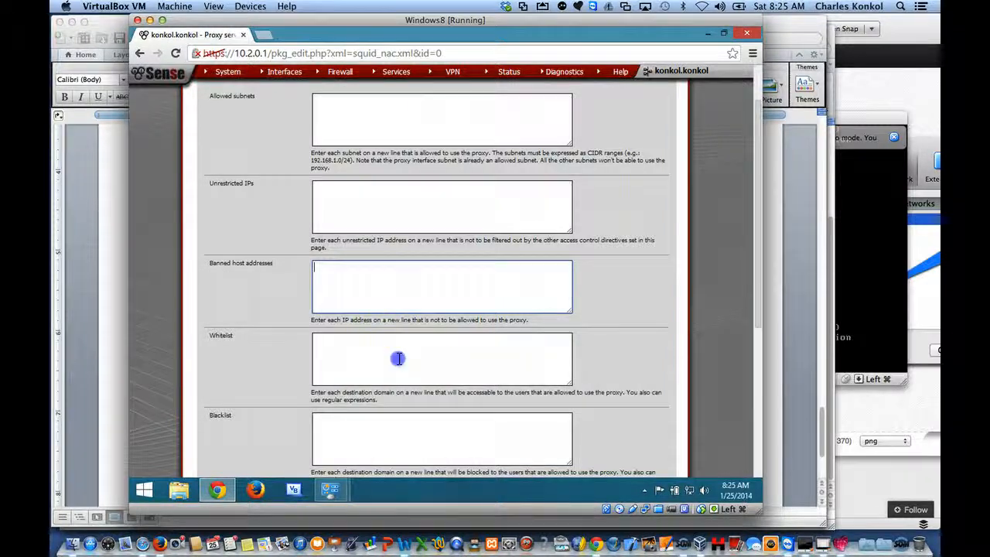
scroll(400, 359, "down", 5)
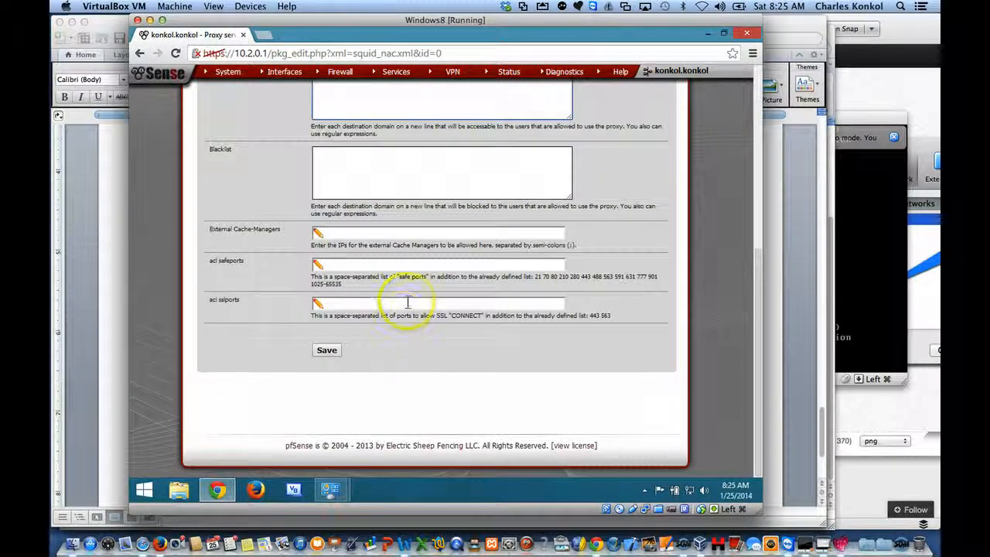
left_click(413, 173)
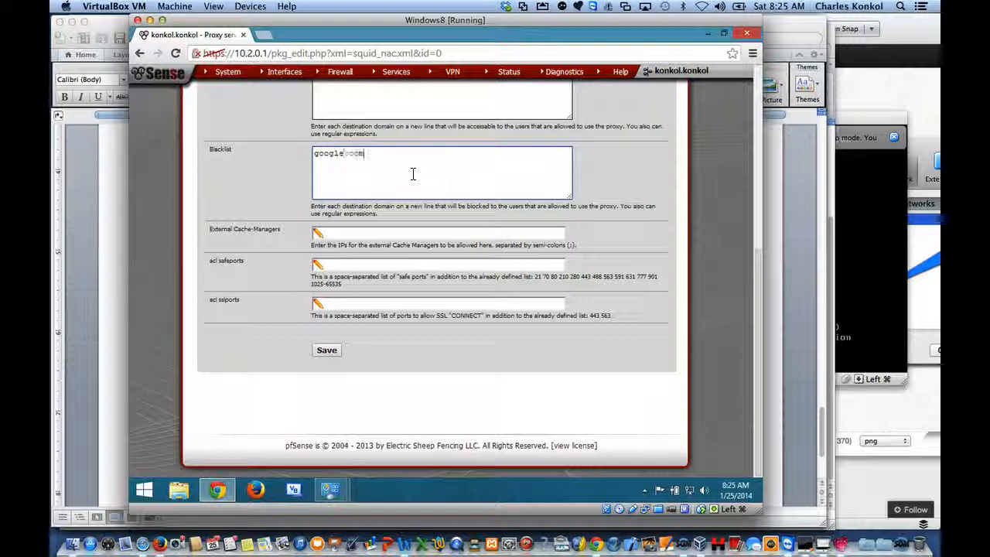
left_click(328, 351)
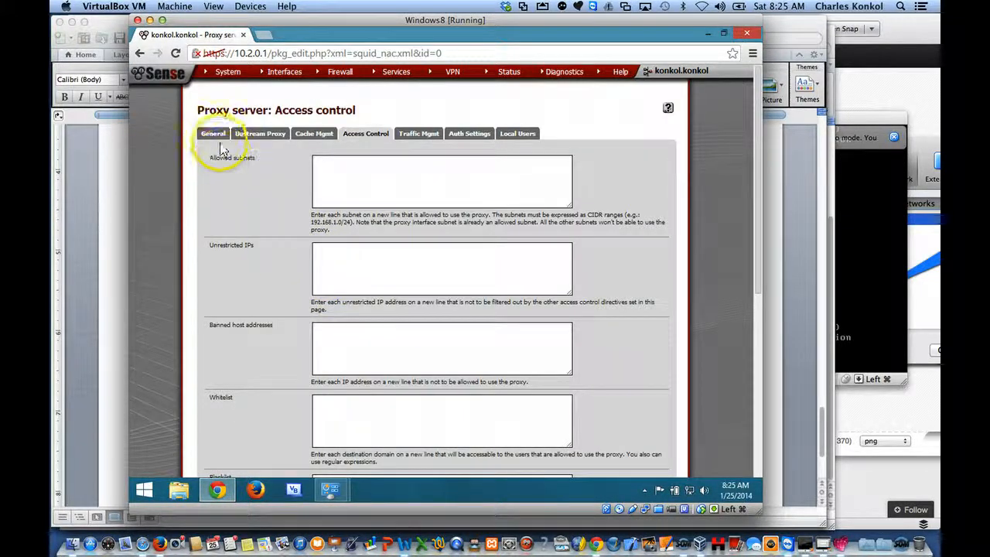
Step: Enable Transparent proxy in the proxy server's general settings and save the configuration
left_click(216, 137)
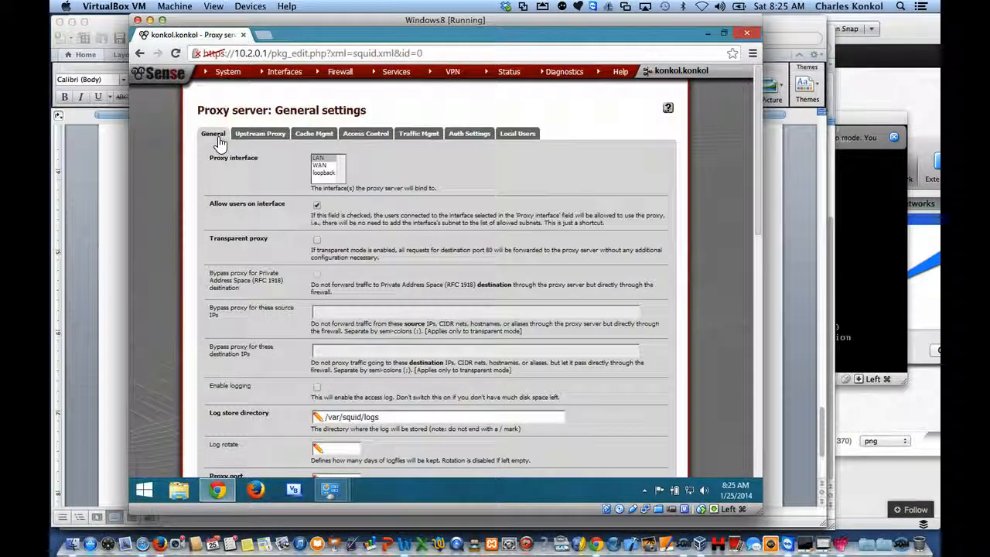
left_click(257, 179)
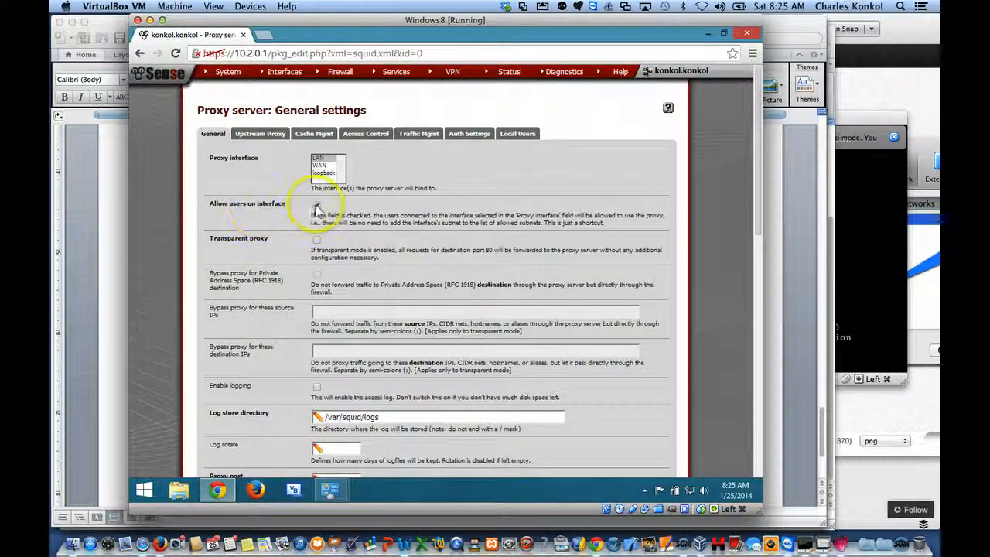
left_click(316, 240)
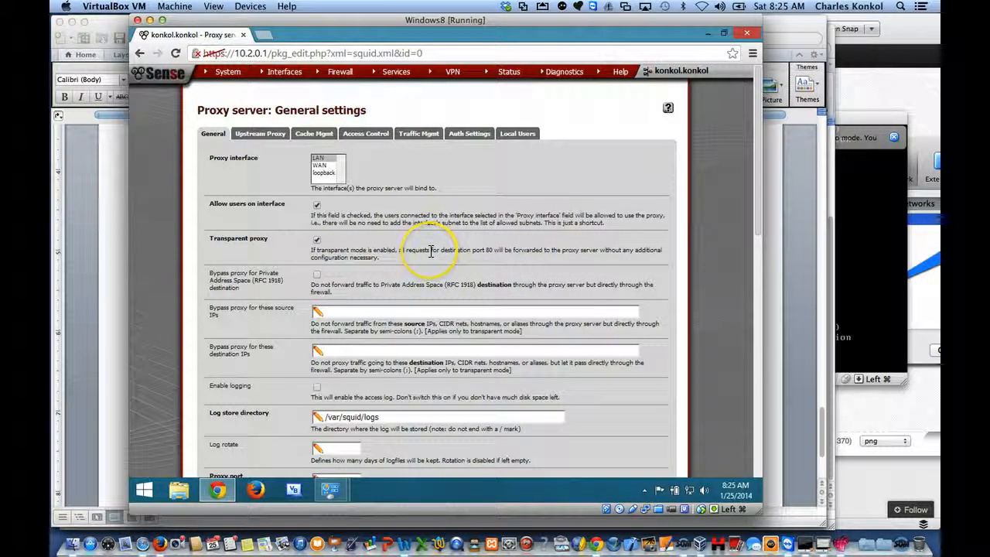
scroll(431, 251, "down", 3)
scroll(402, 267, "down", 10)
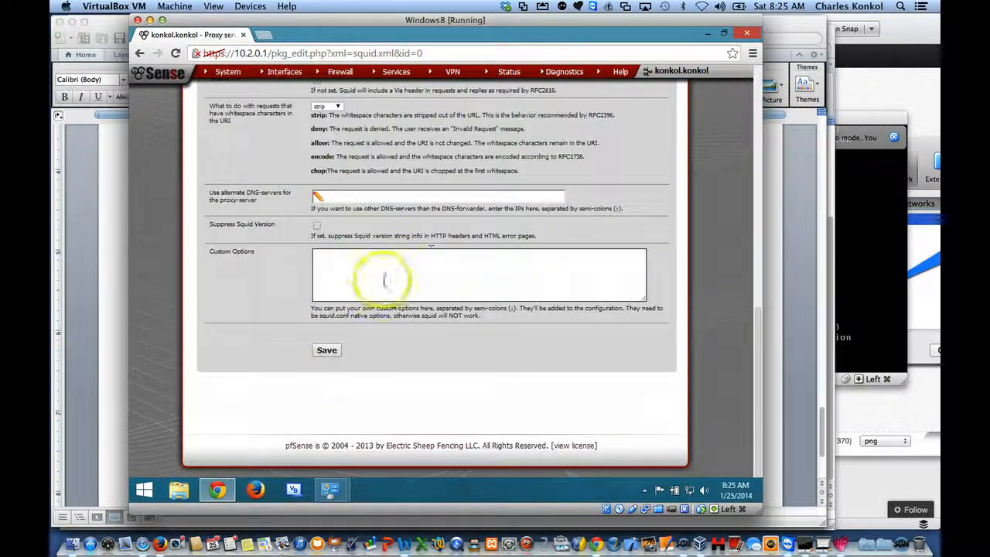
left_click(329, 348)
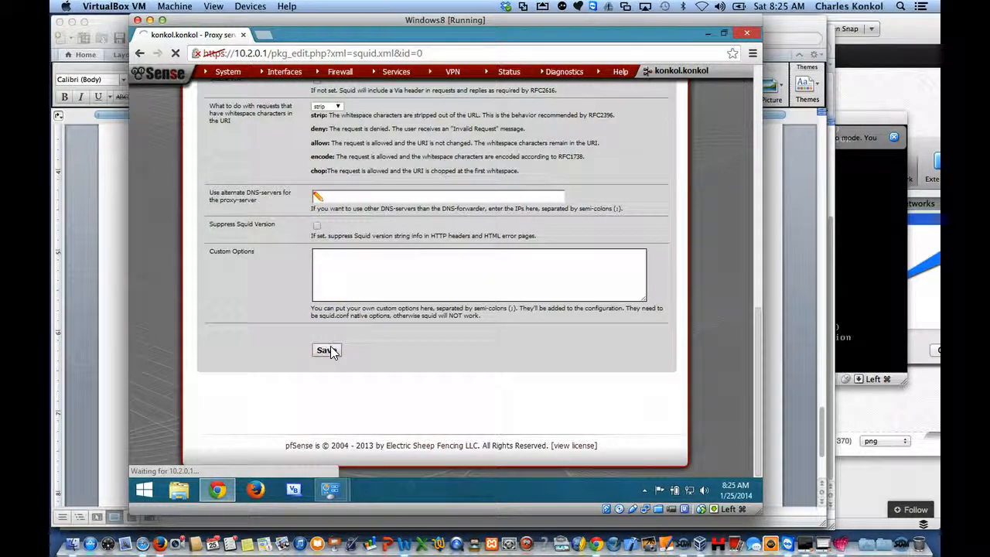
Step: Test the blacklist by loading google.com in a new browser tab
left_click(267, 38)
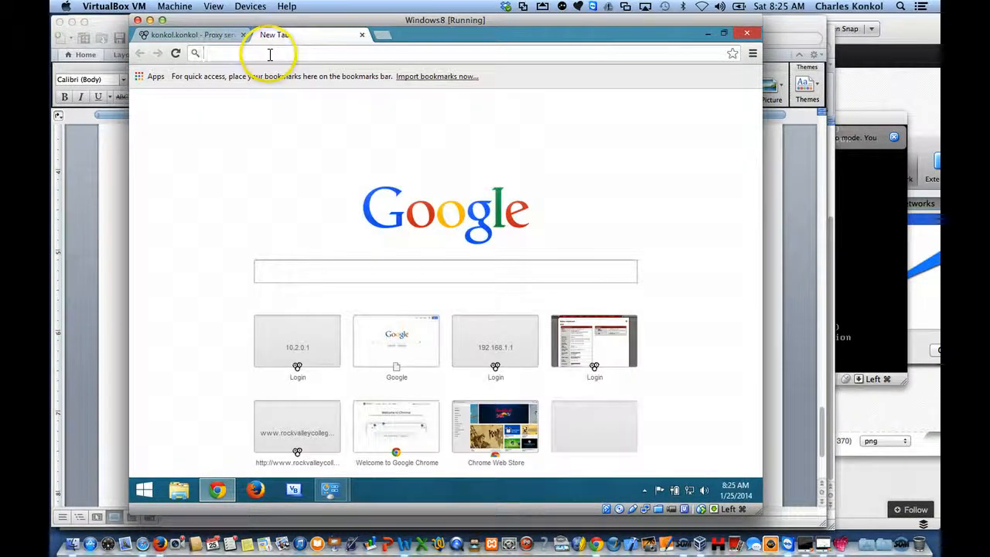
type("google.com")
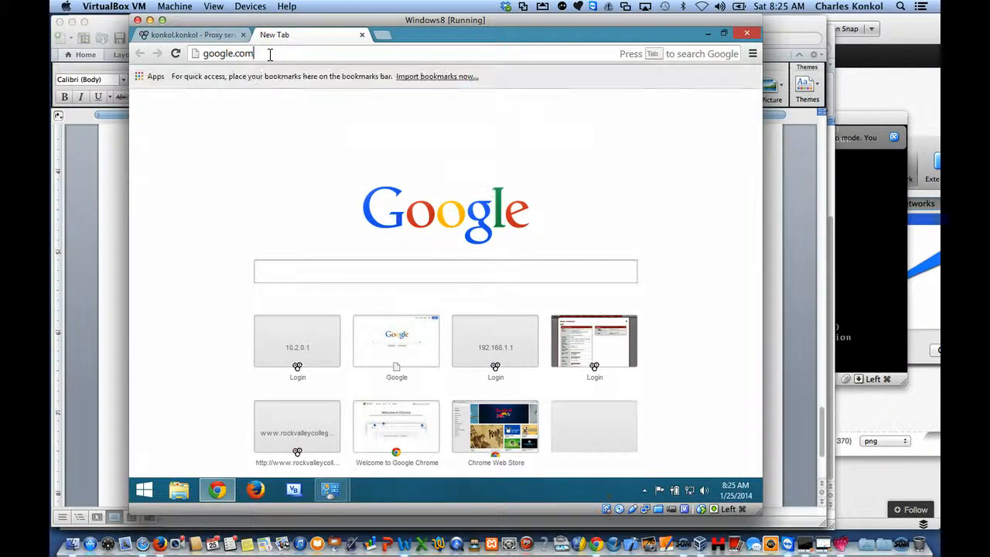
key("Return")
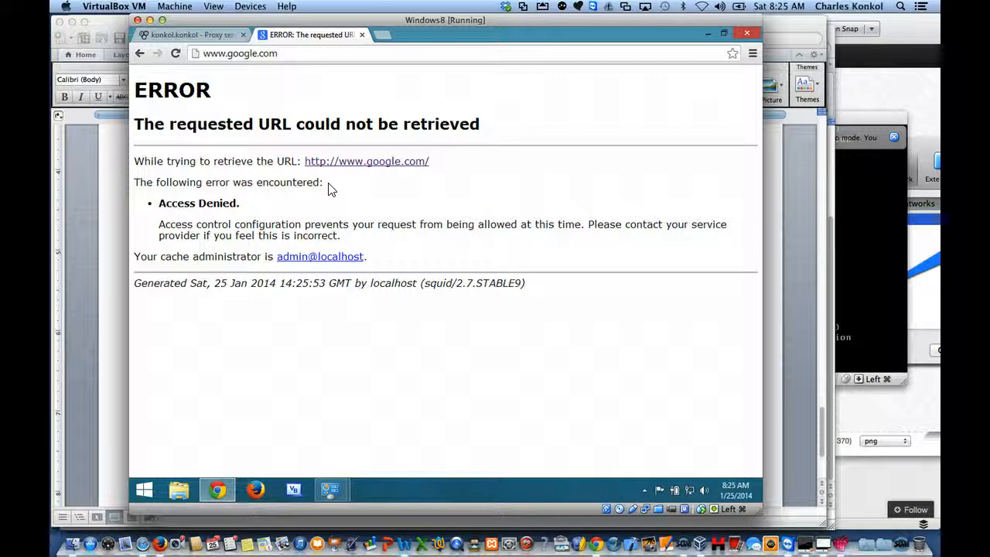
Step: Return to pfSense's proxy access control settings, remove google.com from the blacklist and save the change
left_click(222, 39)
left_click(363, 135)
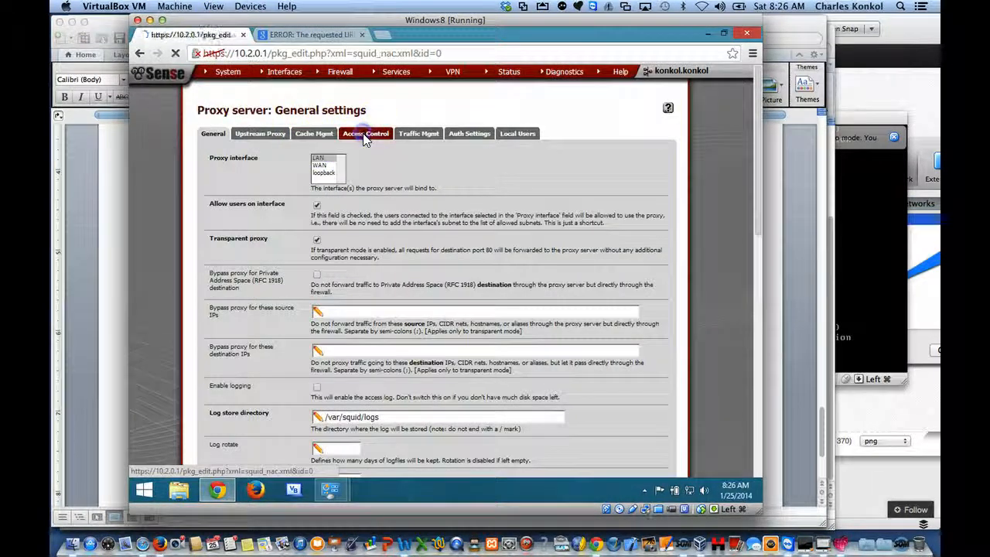
scroll(393, 317, "down", 5)
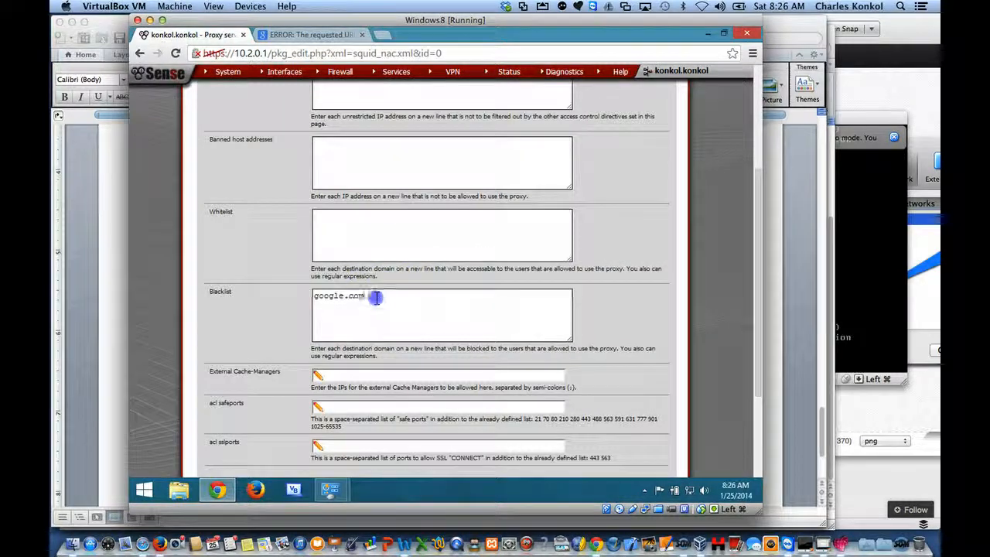
left_click_drag(376, 298, 287, 296)
key("BackSpace")
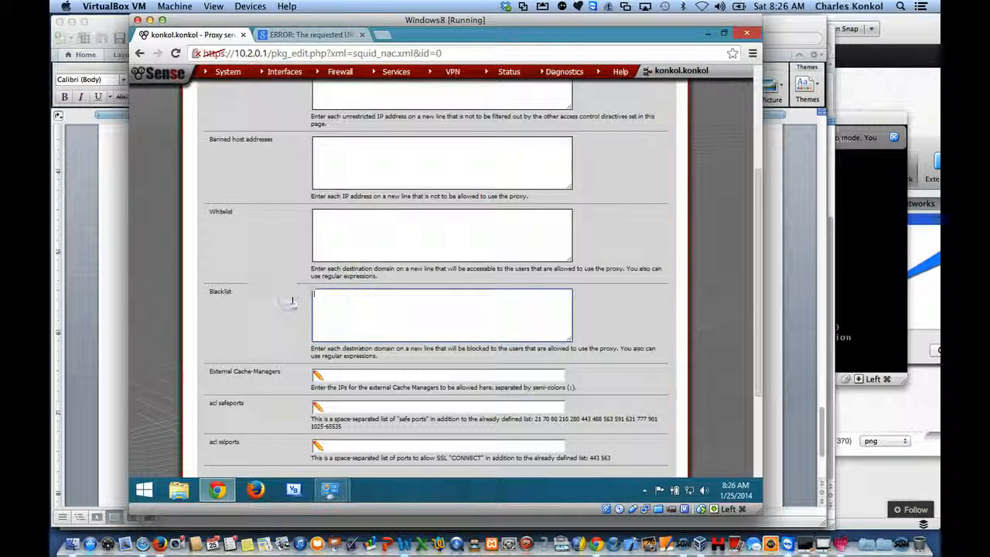
scroll(343, 356, "down", 3)
left_click(326, 351)
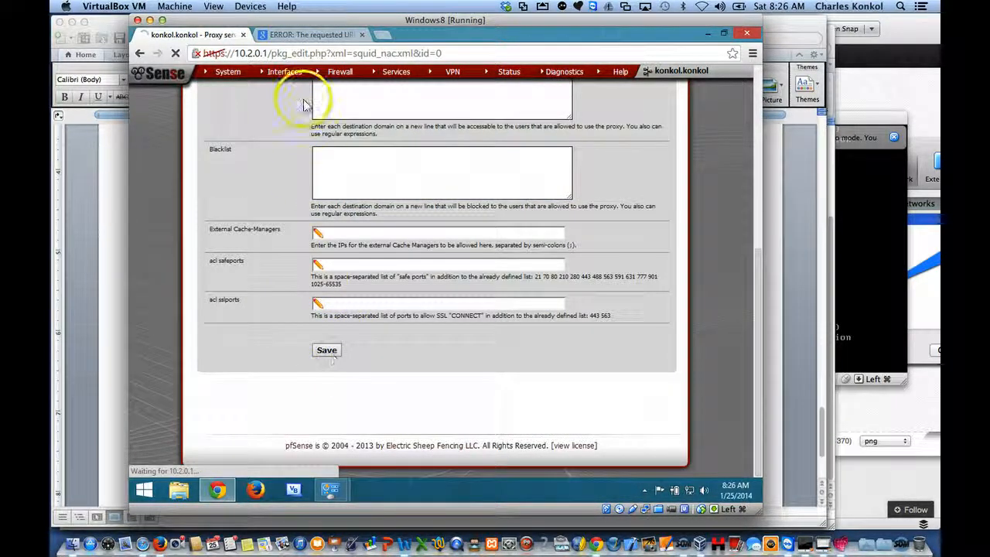
Step: Reload google.com in its open browser tab to test access without the blacklist entry
left_click(310, 34)
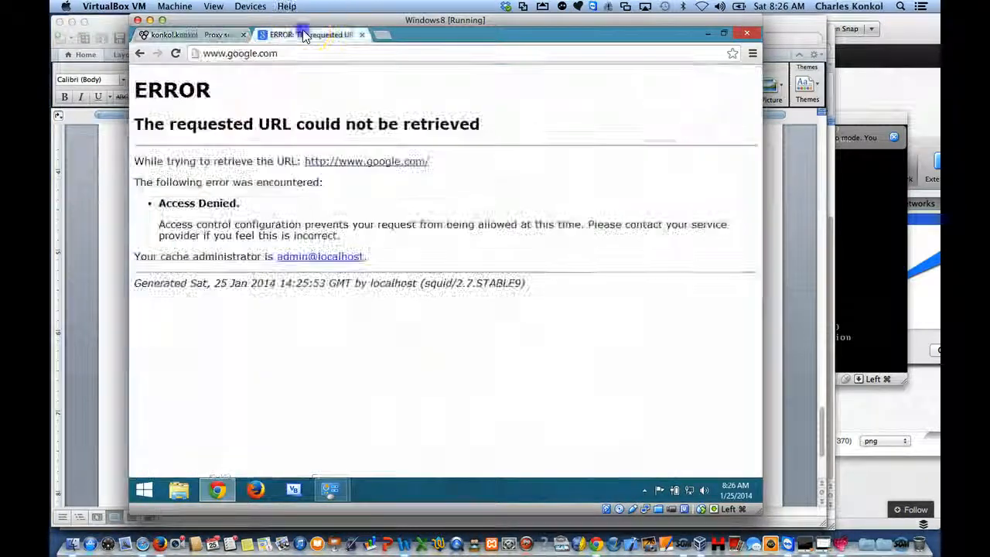
left_click(292, 53)
key("Return")
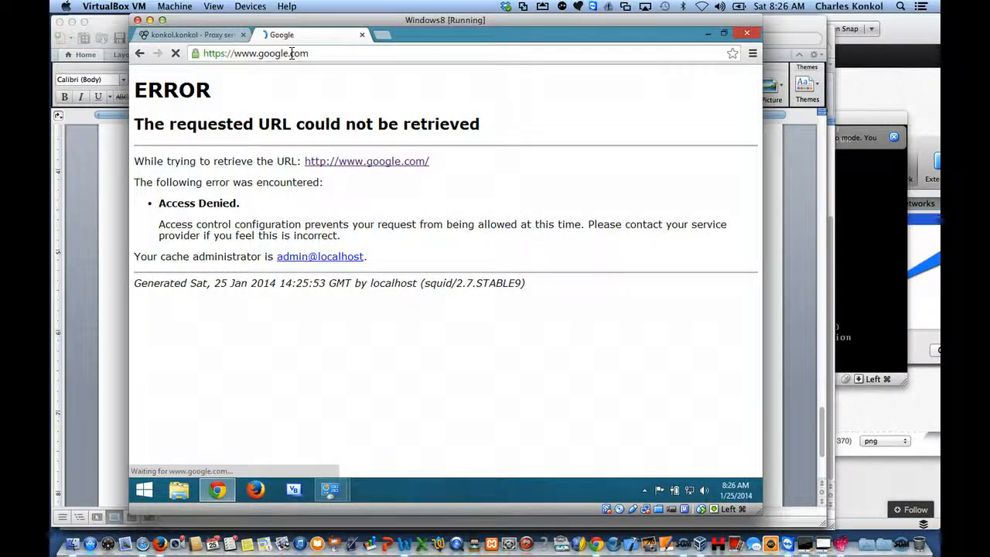
Step: Return to pfSense and examine the proxy server's access control fields for subnets, unrestricted IPs, banned hosts, whitelist and blacklist
left_click(194, 37)
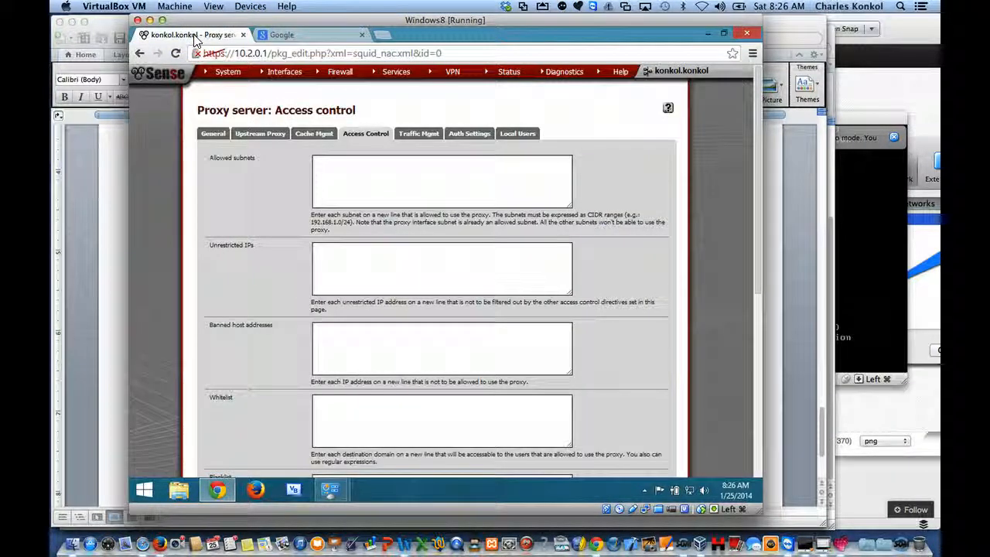
left_click(215, 135)
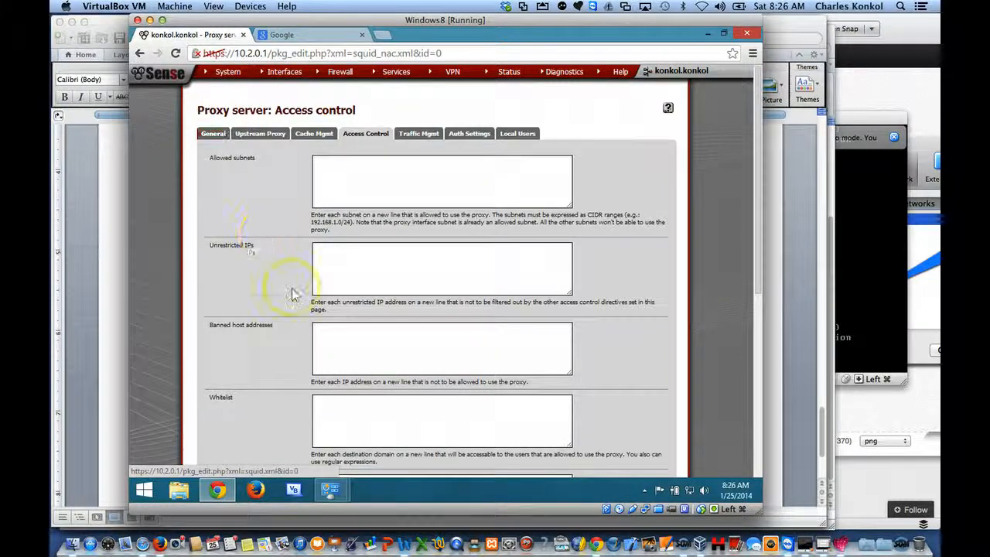
scroll(293, 291, "down", 1)
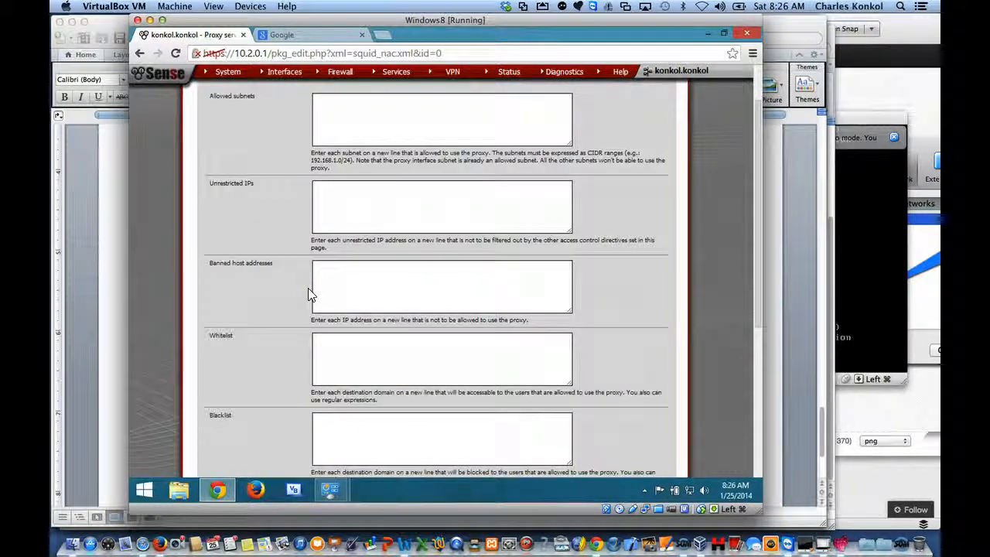
left_click(343, 306)
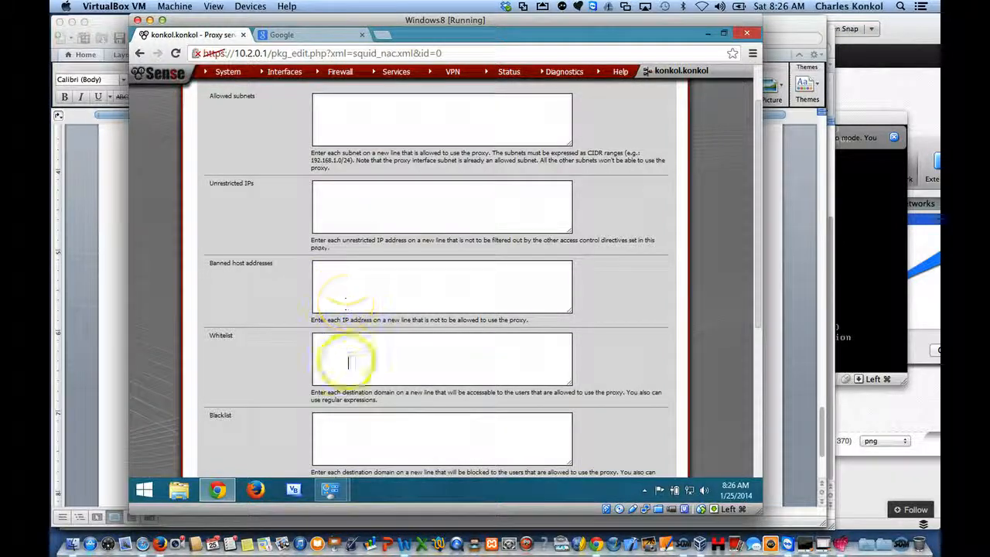
scroll(361, 210, "up", 1)
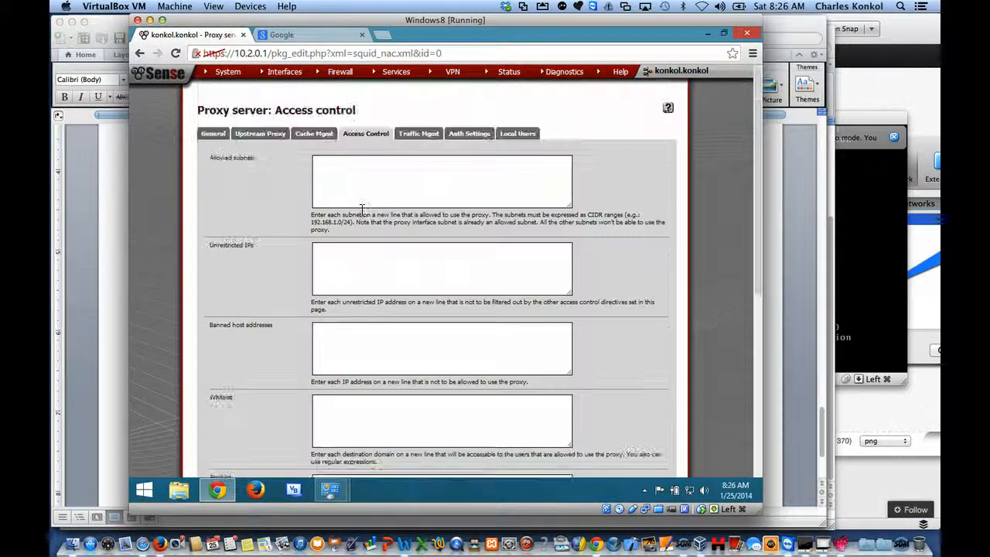
scroll(361, 210, "down", 1)
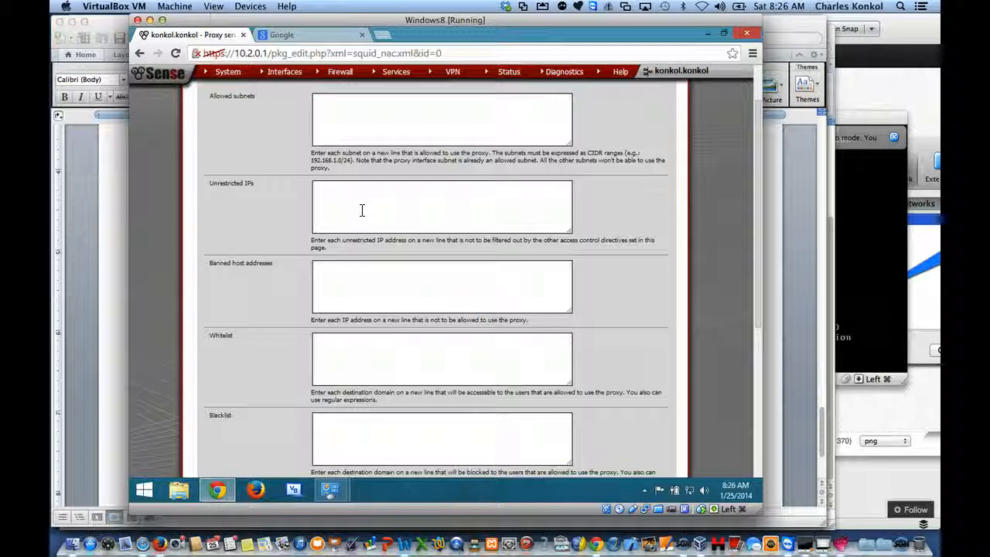
left_click(346, 273)
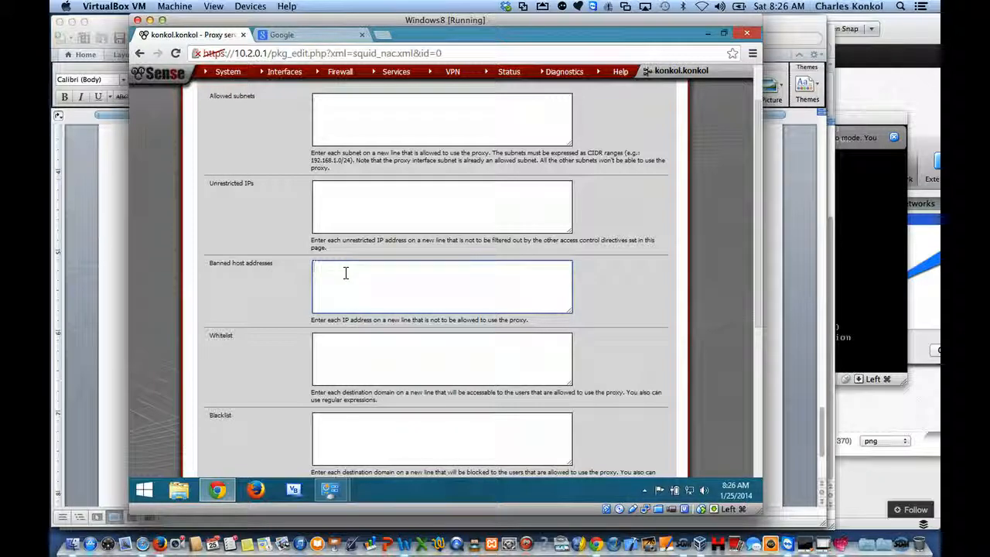
left_click(363, 435)
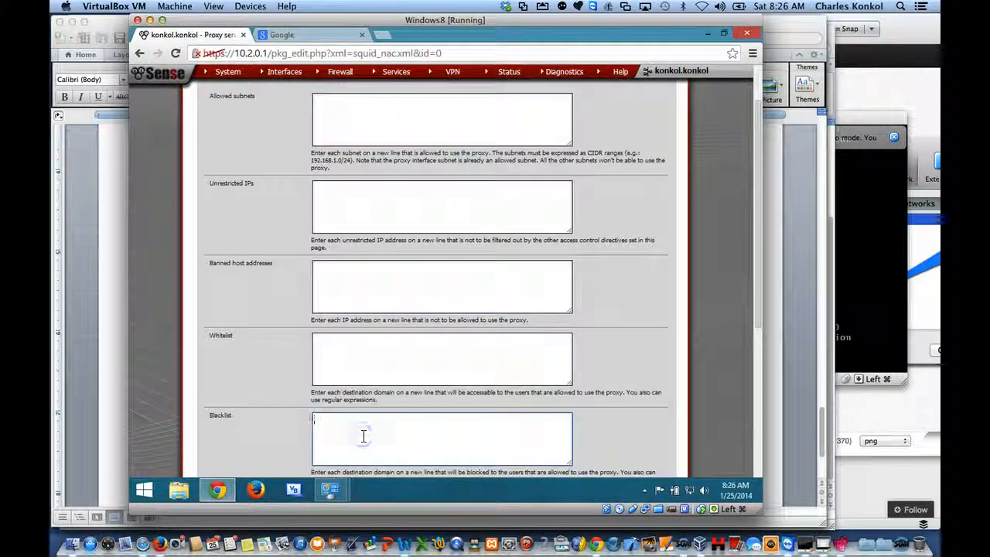
scroll(363, 437, "up", 2)
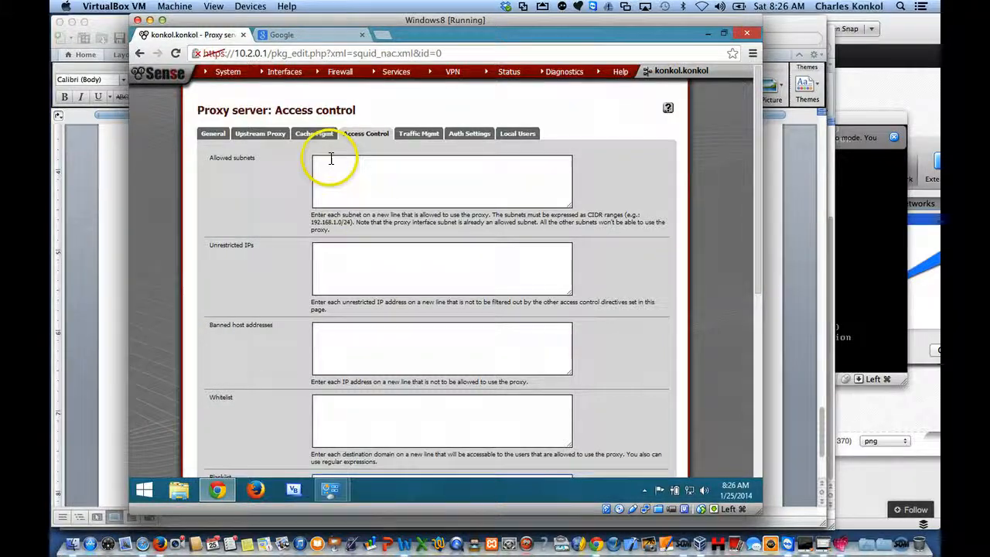
Step: Open the proxy server's general settings and review all of its options
left_click(214, 136)
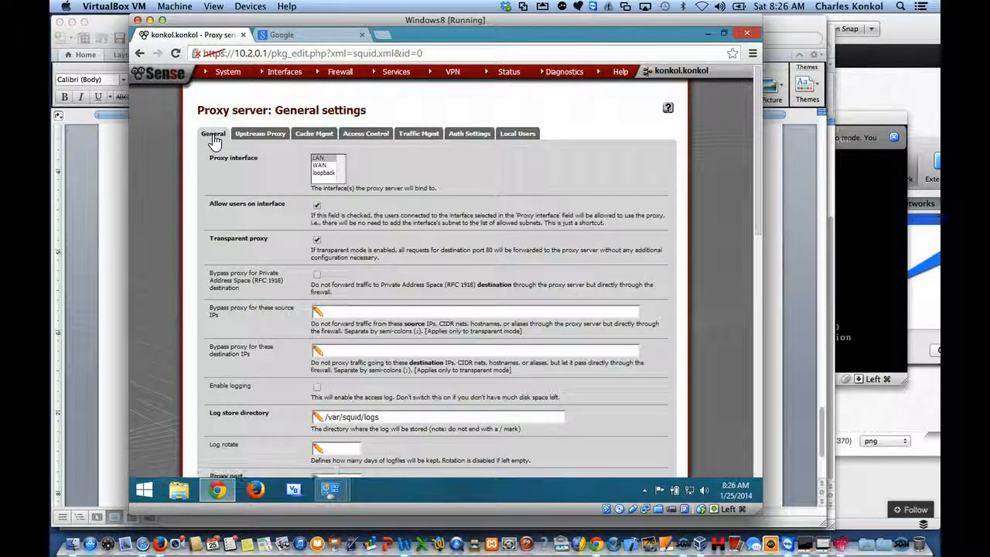
scroll(415, 209, "down", 5)
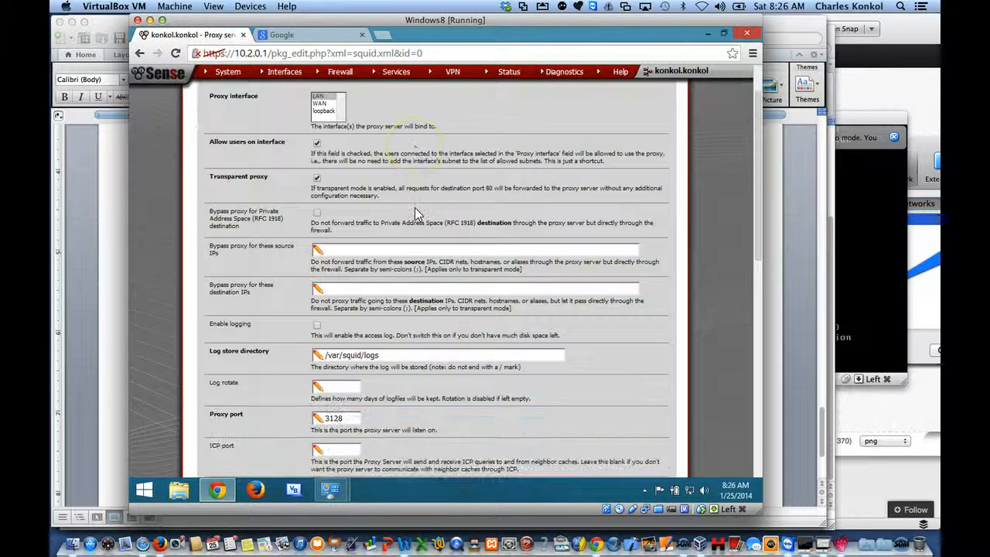
scroll(414, 213, "down", 5)
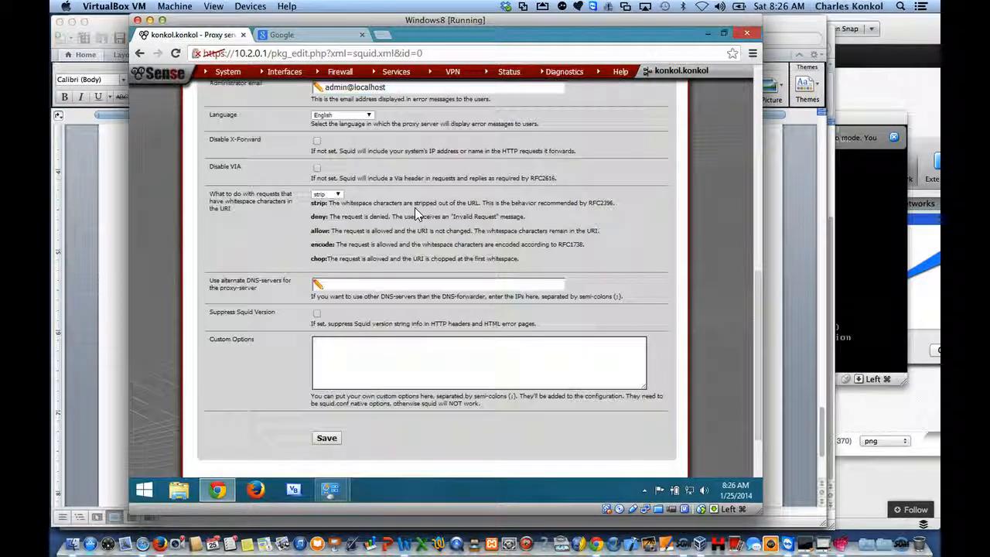
scroll(415, 213, "up", 4)
scroll(415, 208, "up", 6)
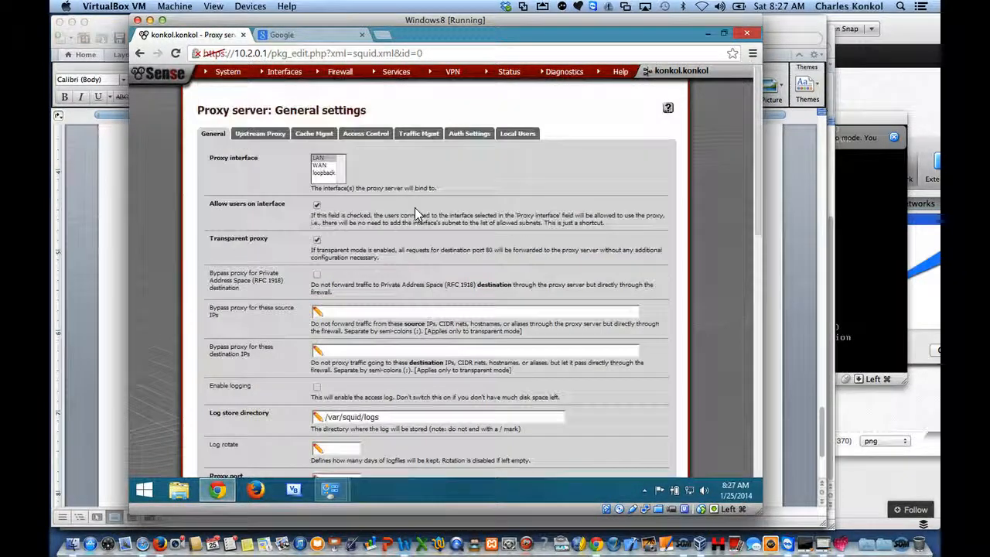
Step: Open the SquidGuard proxy filter's general settings and review its LDAP, logging and blacklist options
mouse_move(414, 78)
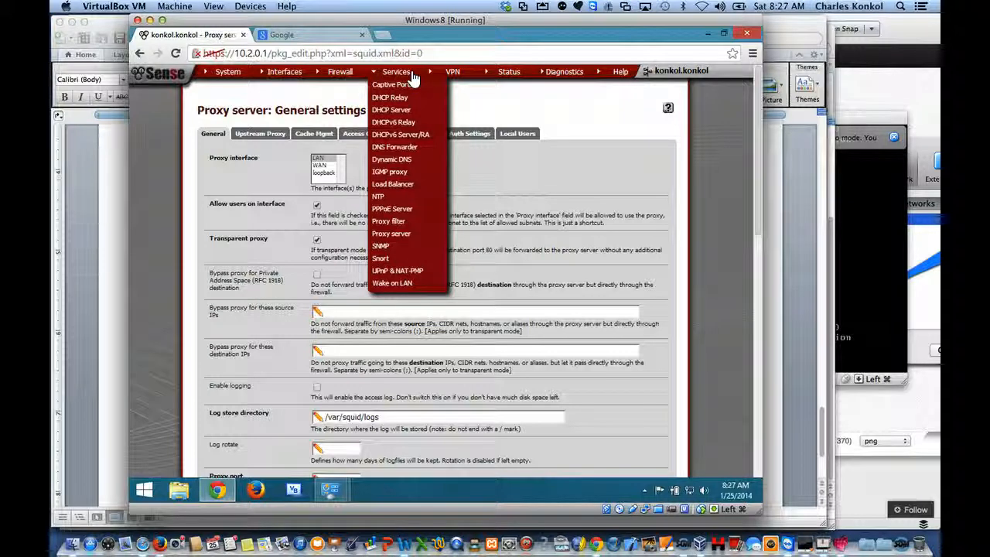
left_click(395, 222)
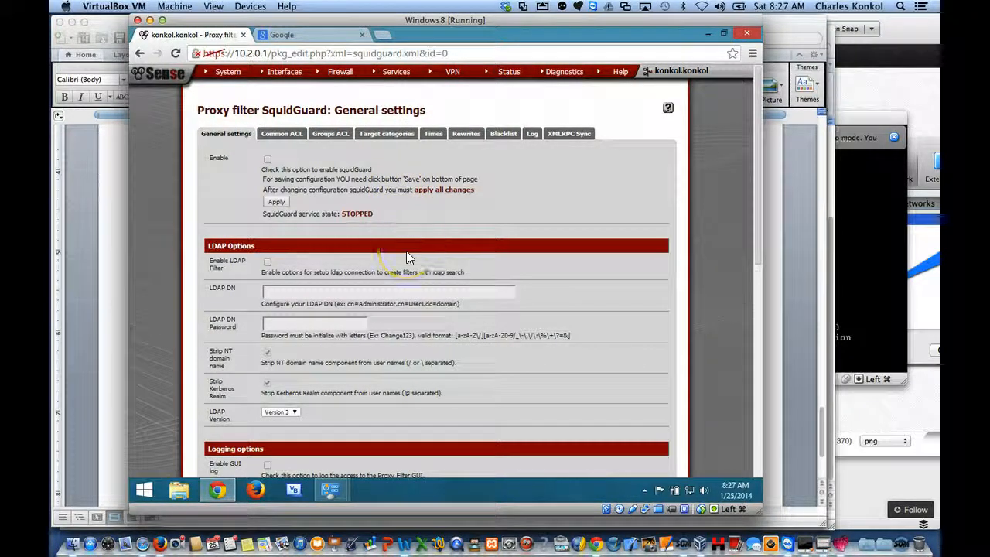
scroll(406, 250, "down", 6)
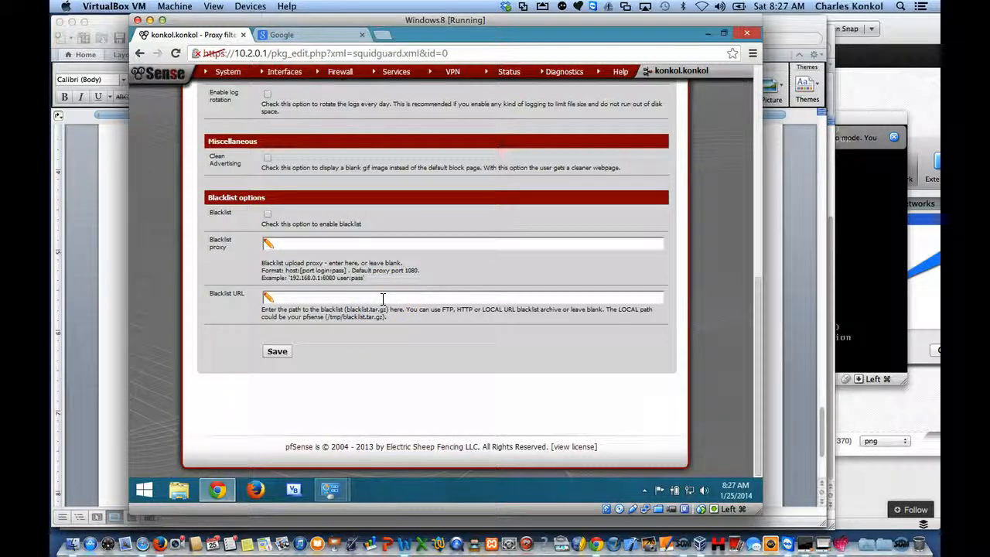
scroll(387, 297, "up", 6)
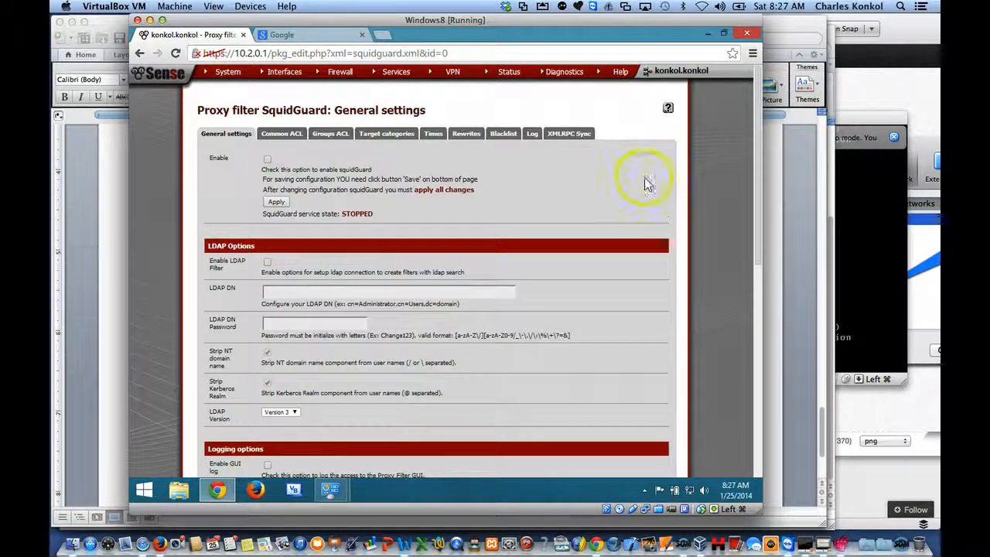
Step: Open the Snort service, look through its blocked hosts and suppression lists, and try to download the blocked hosts list
mouse_move(397, 77)
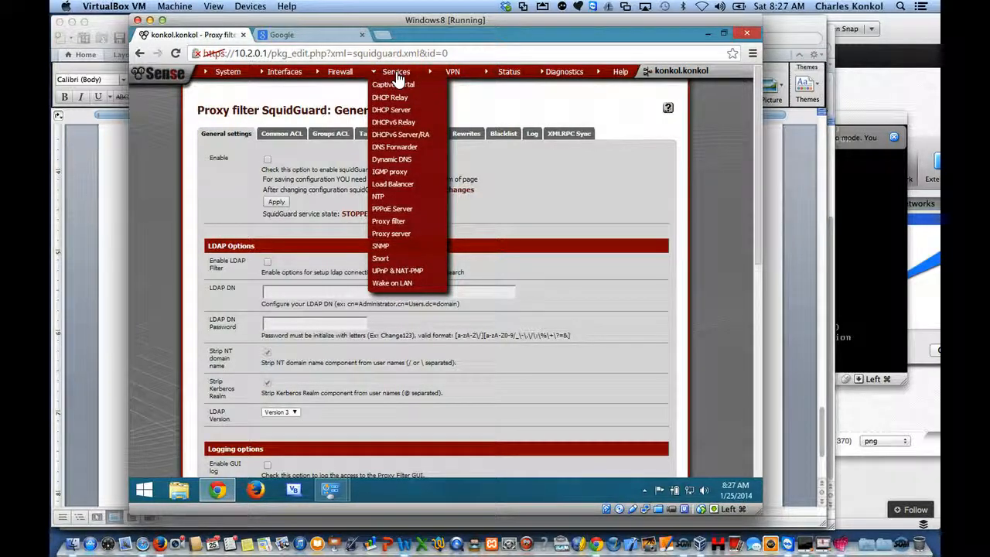
left_click(384, 260)
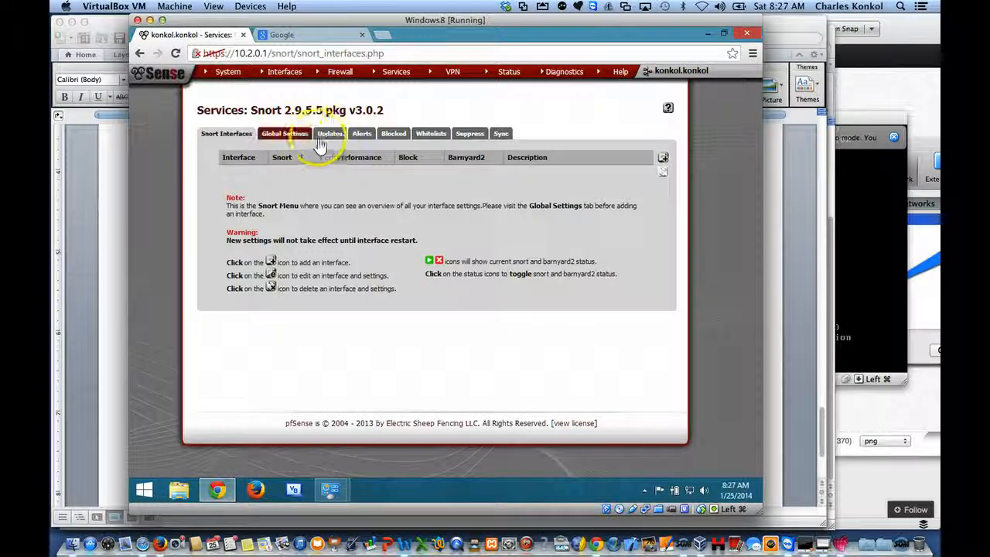
left_click(392, 135)
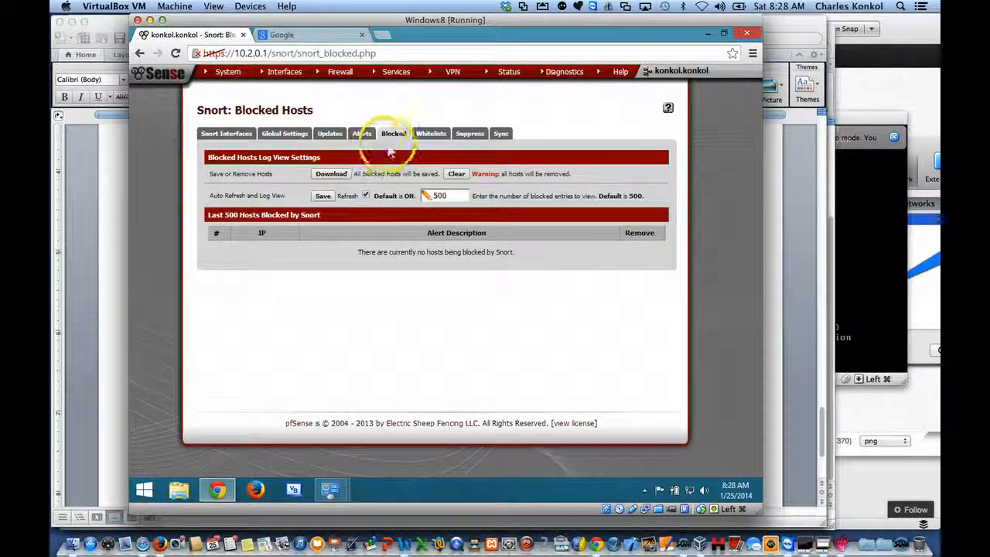
left_click(461, 137)
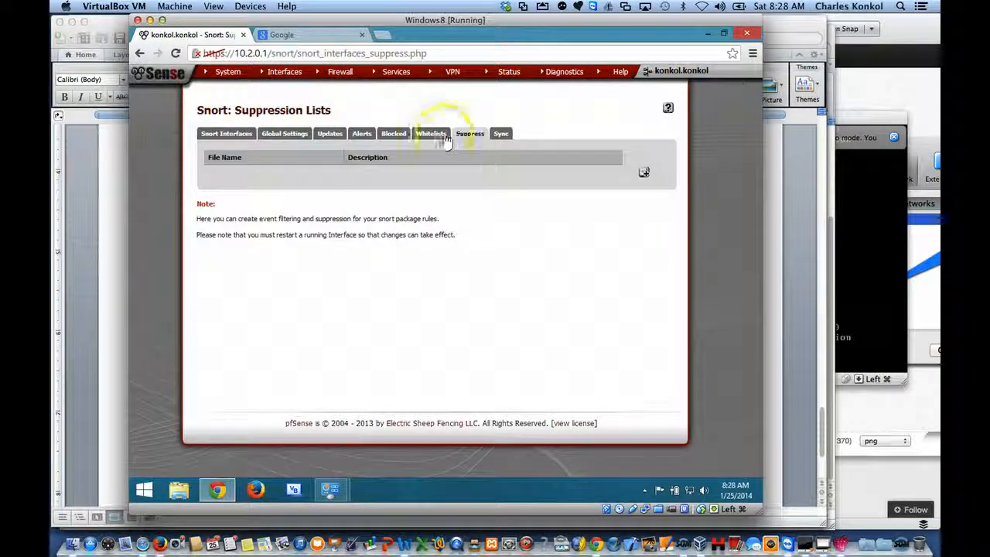
left_click(392, 138)
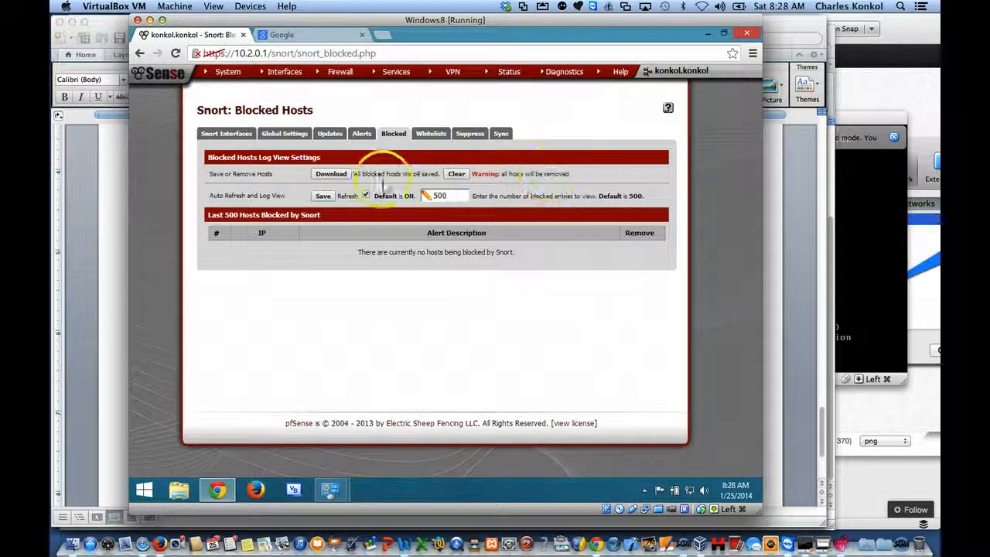
left_click(330, 174)
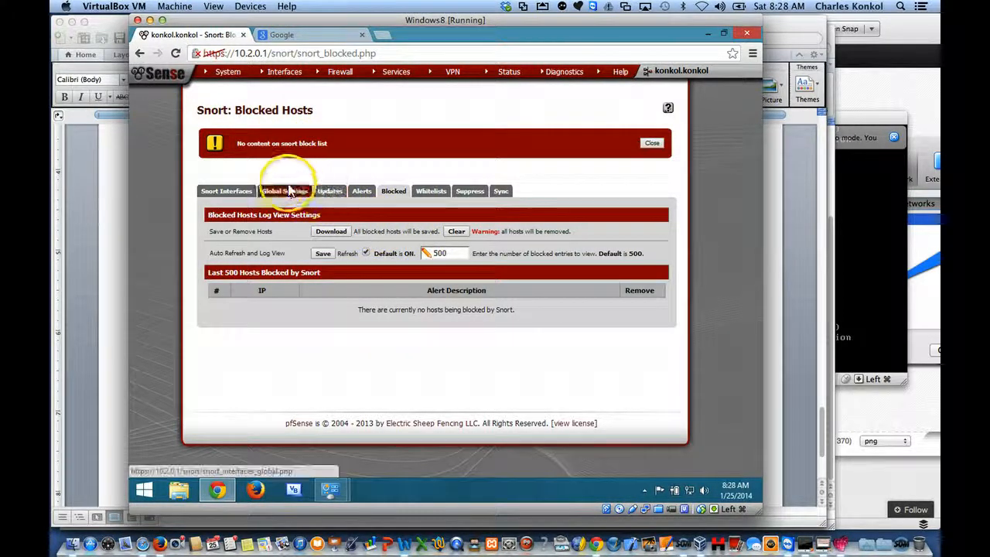
Step: Add a Snort interface for WAN, enabling it along with alerts to system logs, Block Offenders and Kill States
left_click(239, 192)
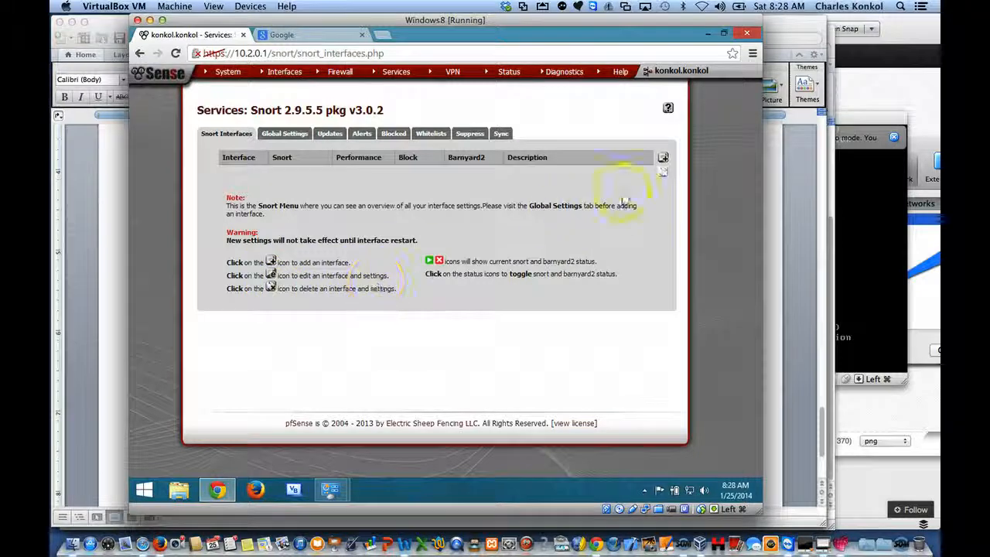
left_click(663, 158)
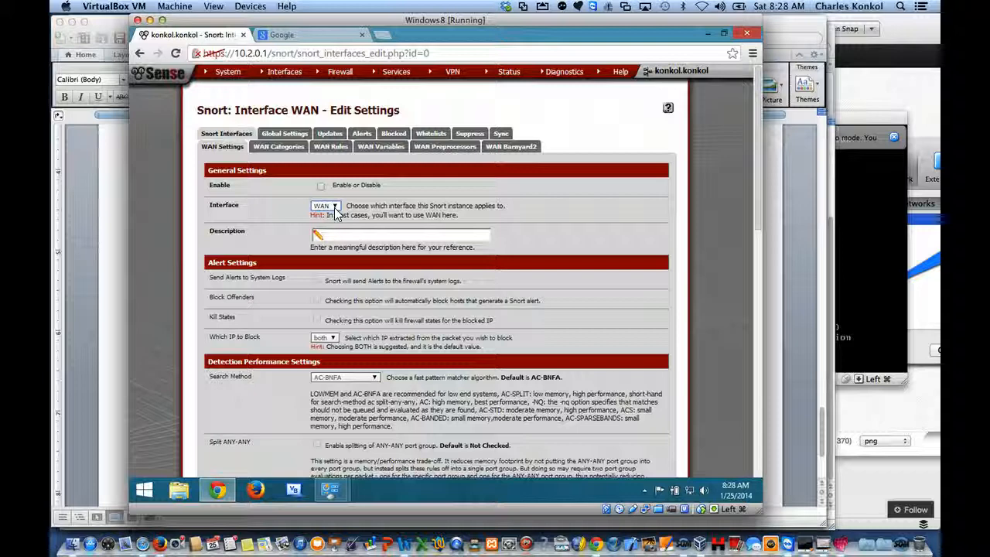
left_click(320, 186)
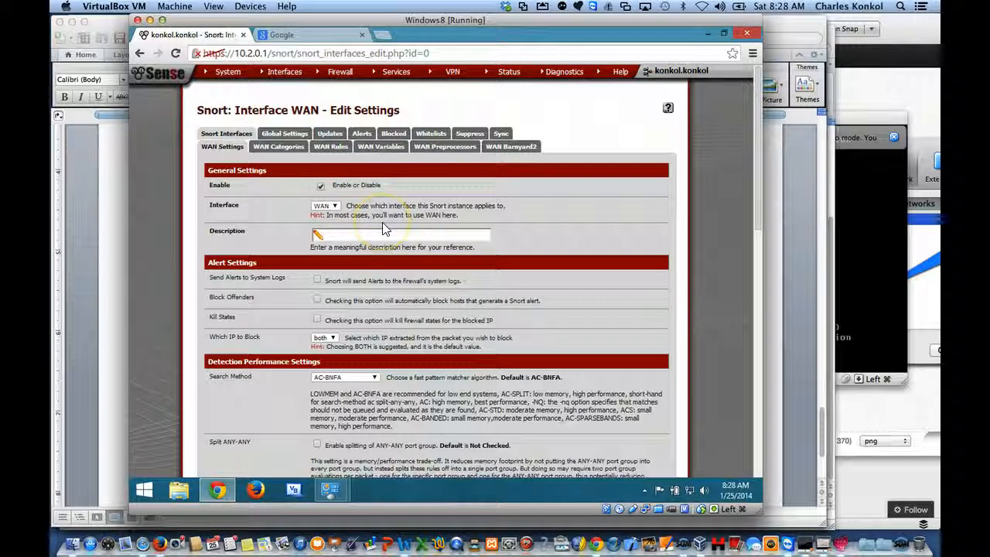
scroll(384, 225, "down", 2)
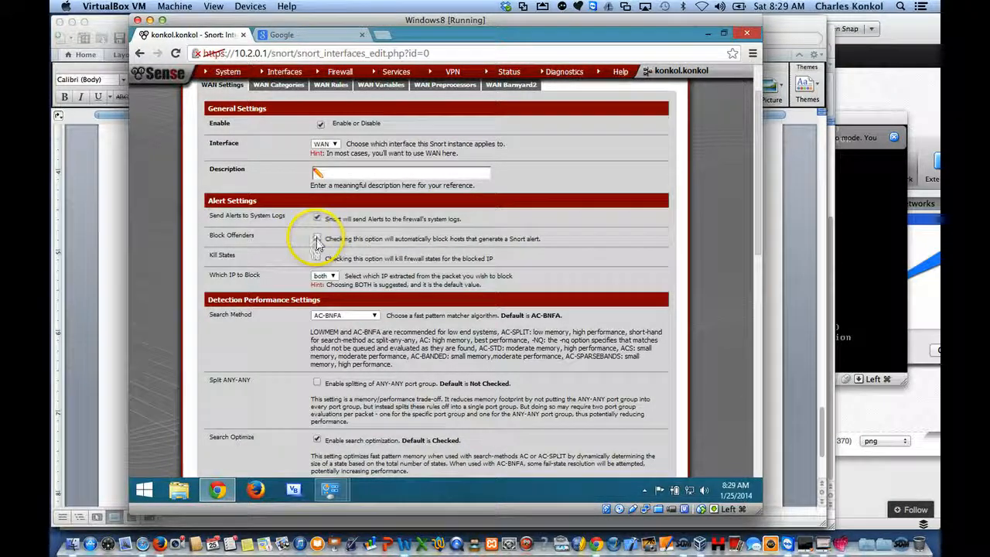
left_click(318, 237)
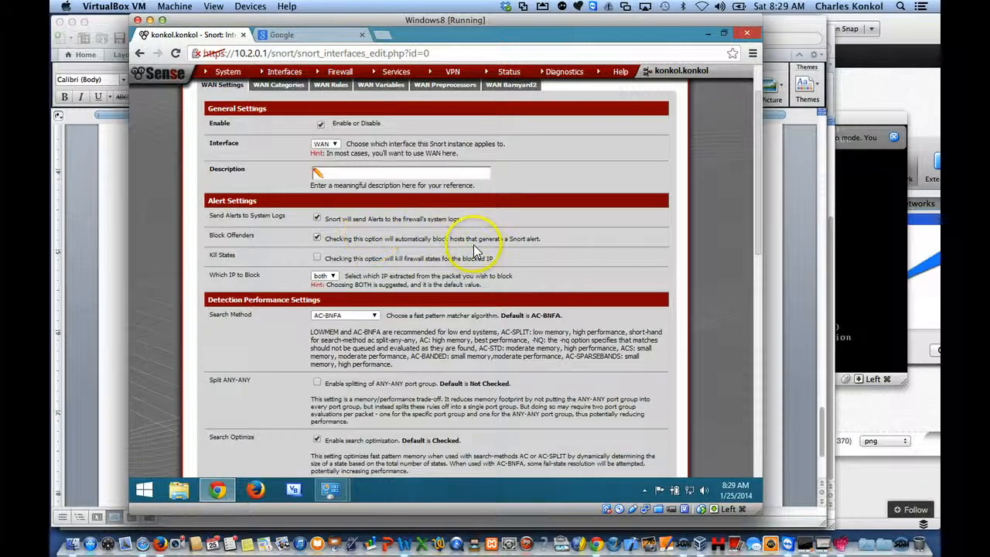
left_click(318, 258)
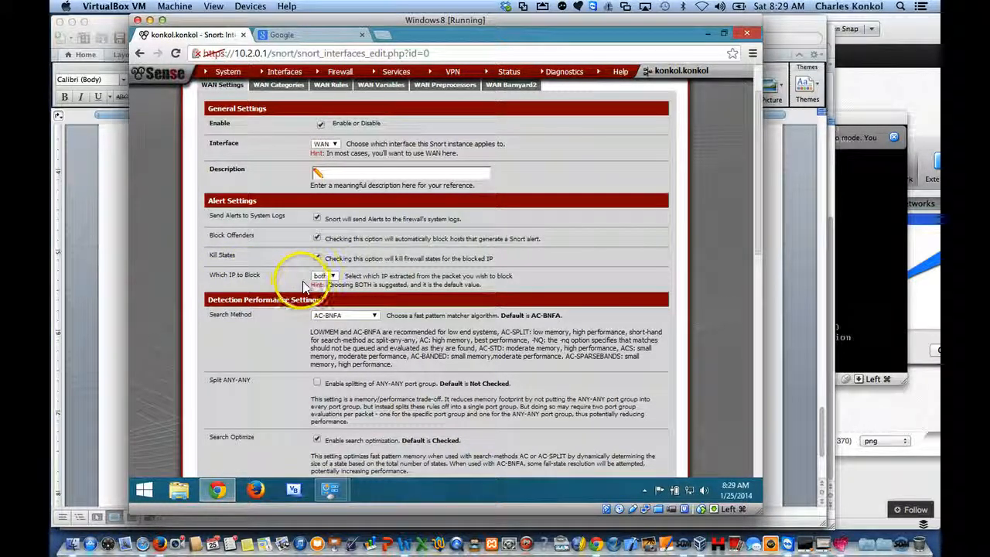
Step: Review the WAN interface's detection performance, network, whitelist, suppression and advanced pass-through settings
scroll(418, 311, "down", 3)
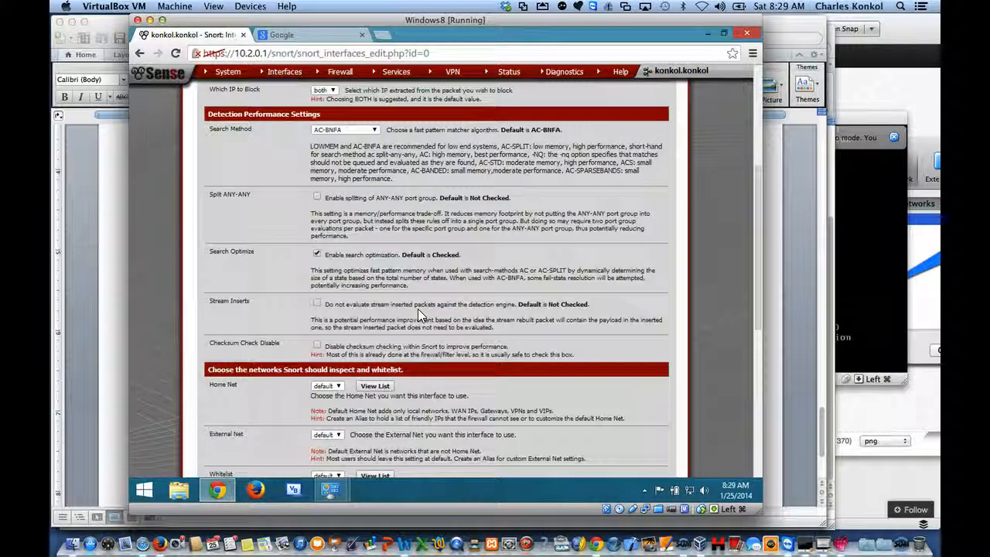
scroll(418, 311, "down", 2)
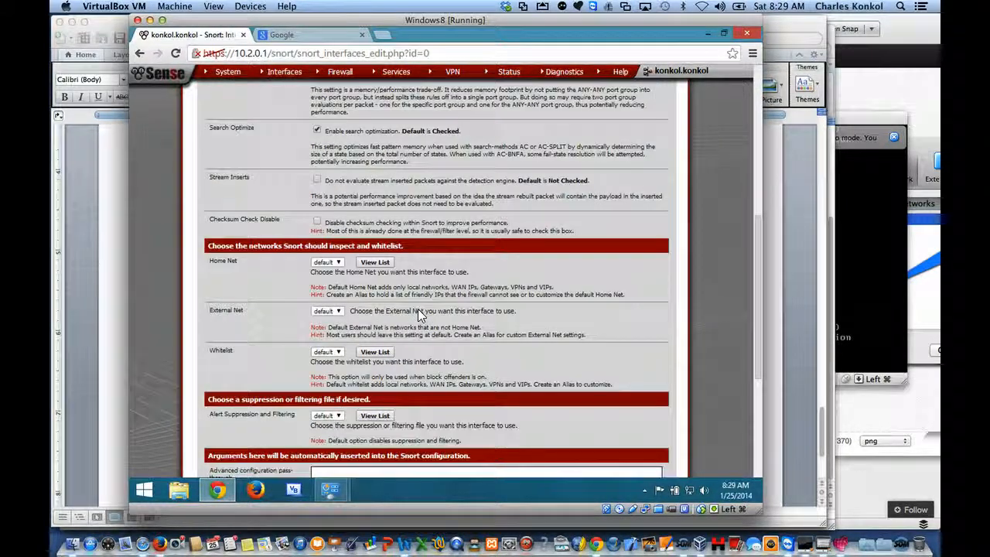
scroll(417, 312, "down", 2)
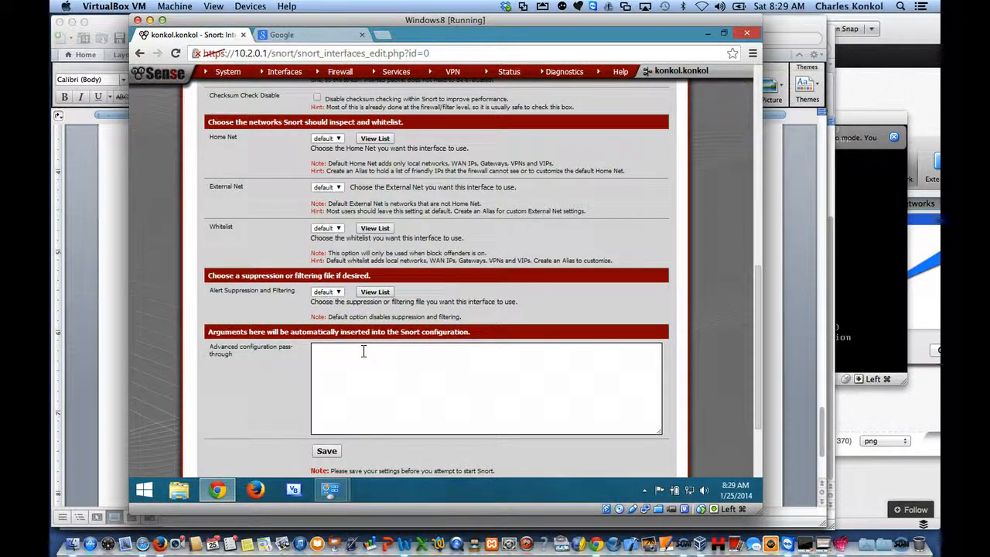
scroll(364, 351, "up", 15)
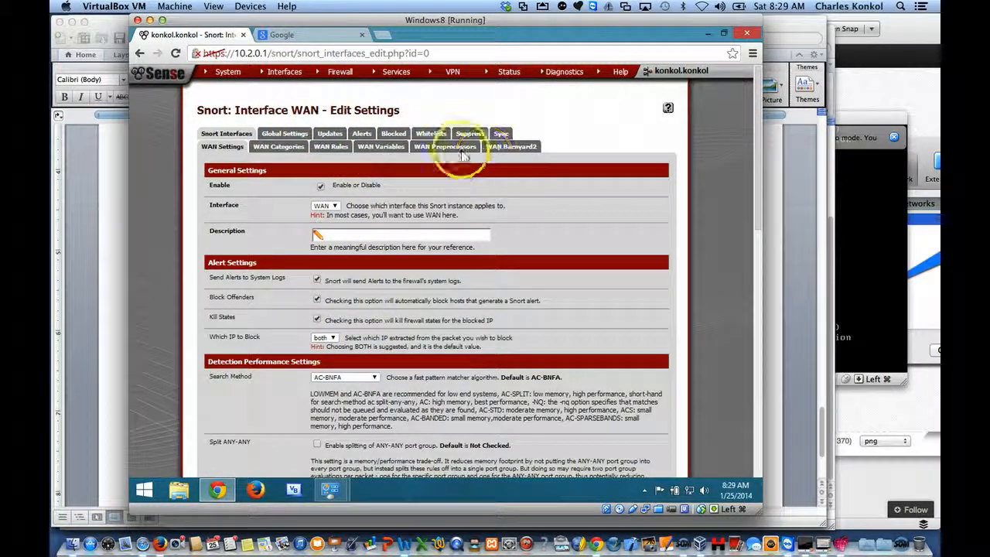
Step: Check Snort's WAN rule categories, installed ruleset signatures and blocked hosts list
left_click(276, 150)
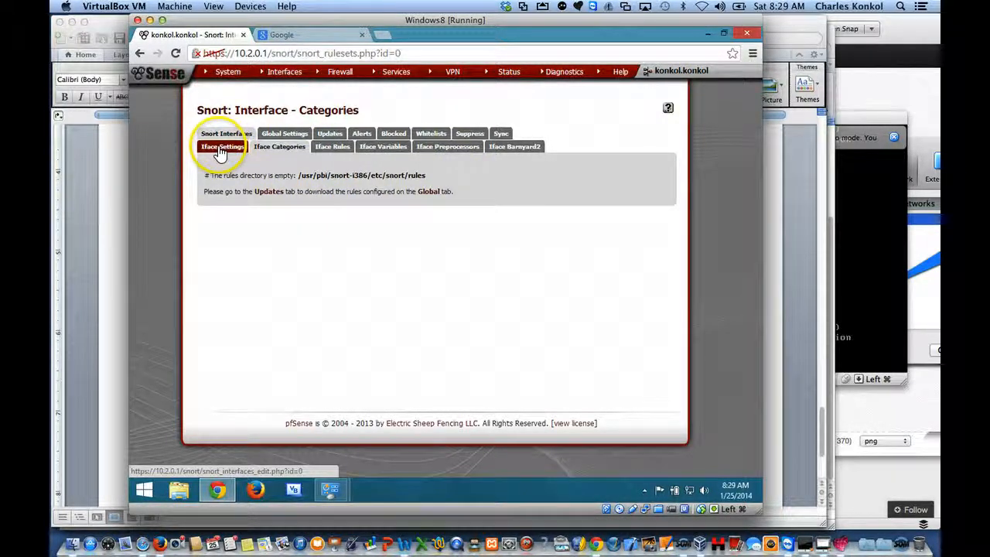
left_click(328, 134)
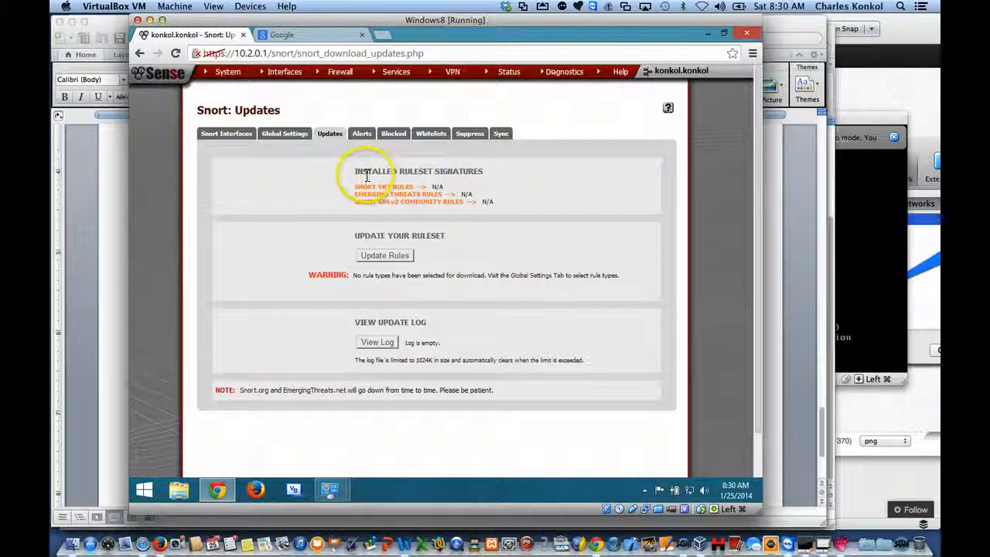
left_click_drag(363, 173, 437, 180)
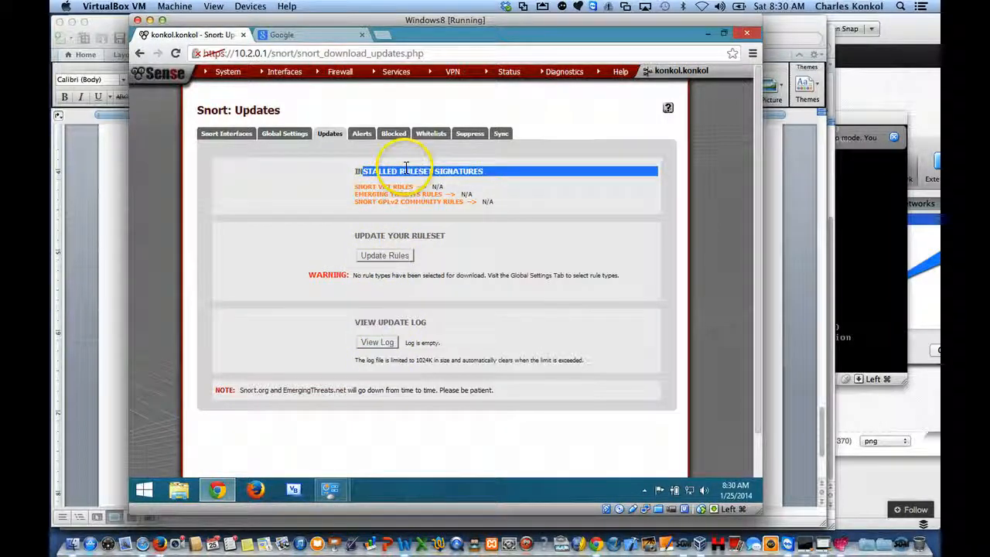
left_click(391, 135)
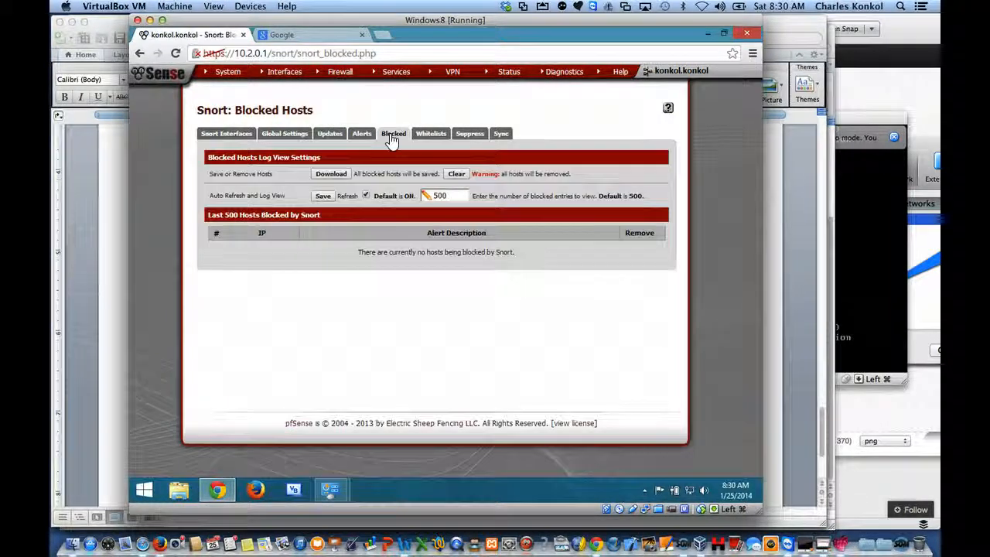
Step: Return to the Snort interfaces overview and open the settings for a new WAN interface
left_click(228, 135)
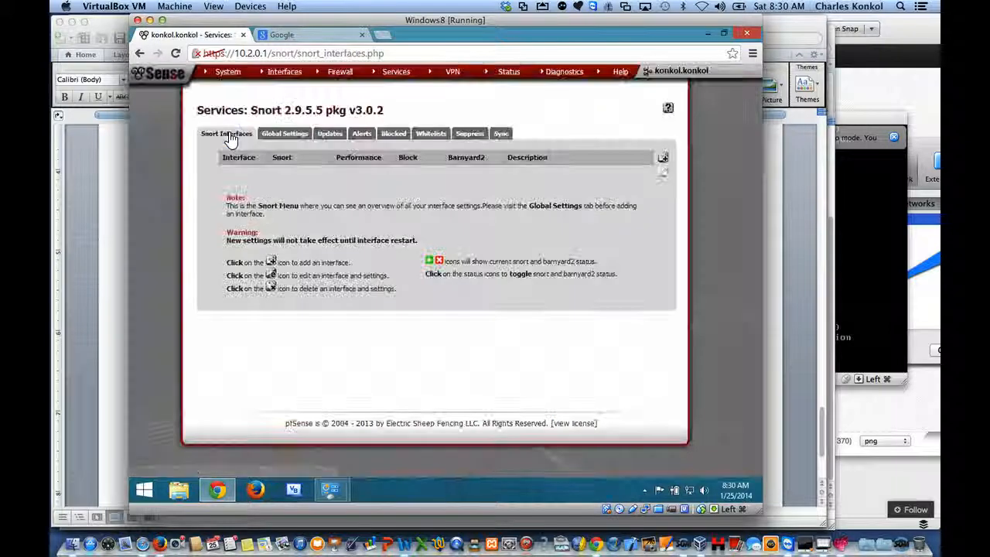
left_click(663, 161)
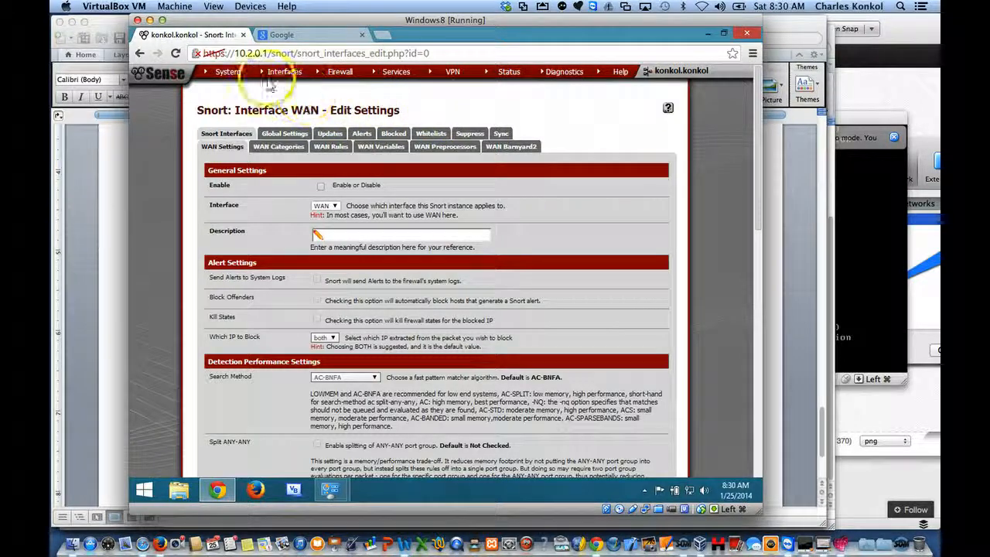
mouse_move(234, 78)
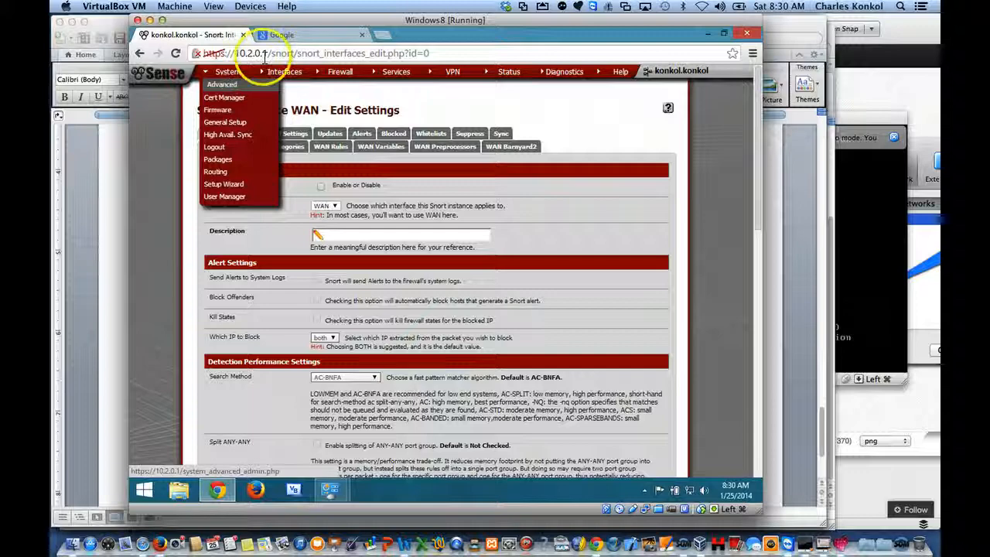
Step: Close the Google page and open the SquidGuard proxy filter's general settings in pfSense
left_click(288, 35)
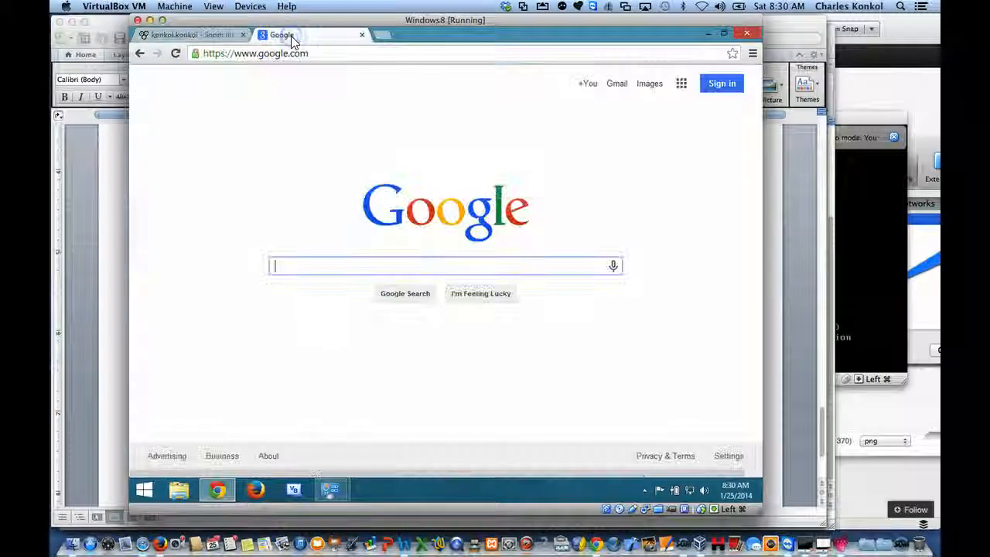
left_click(362, 34)
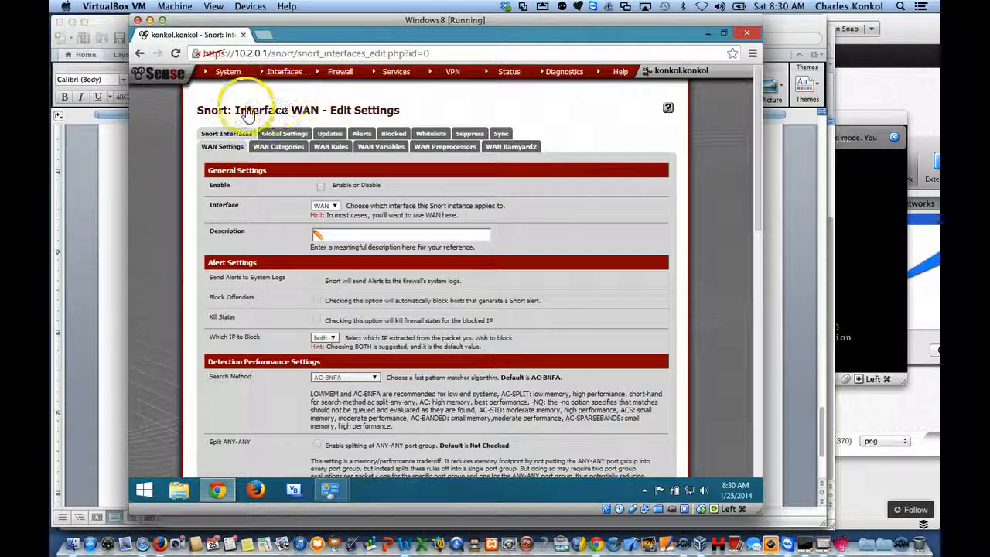
mouse_move(400, 79)
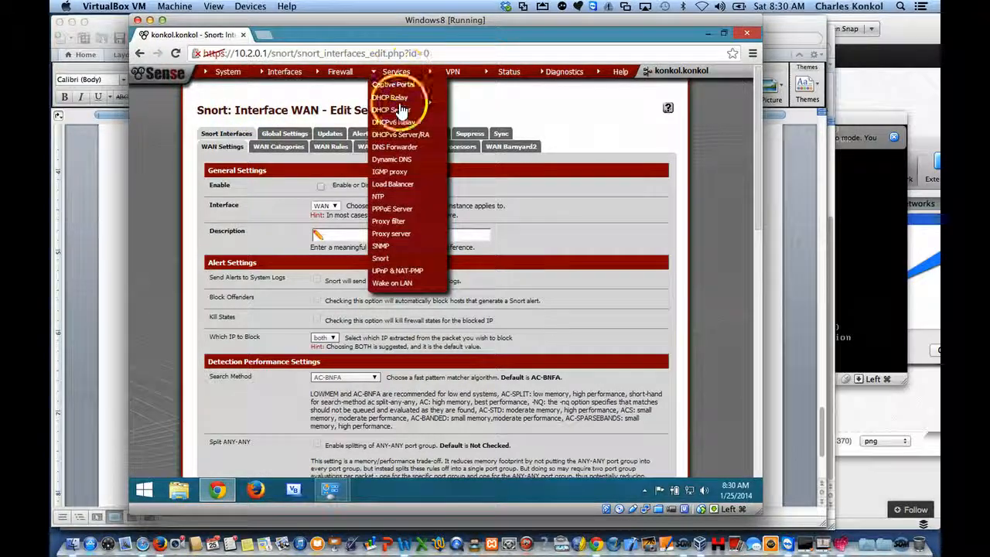
left_click(399, 223)
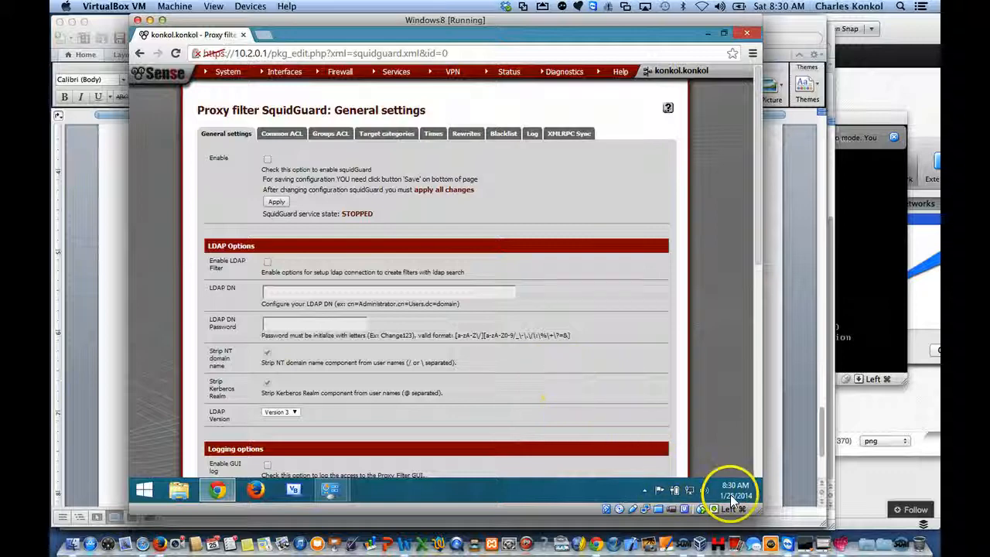
left_click(688, 544)
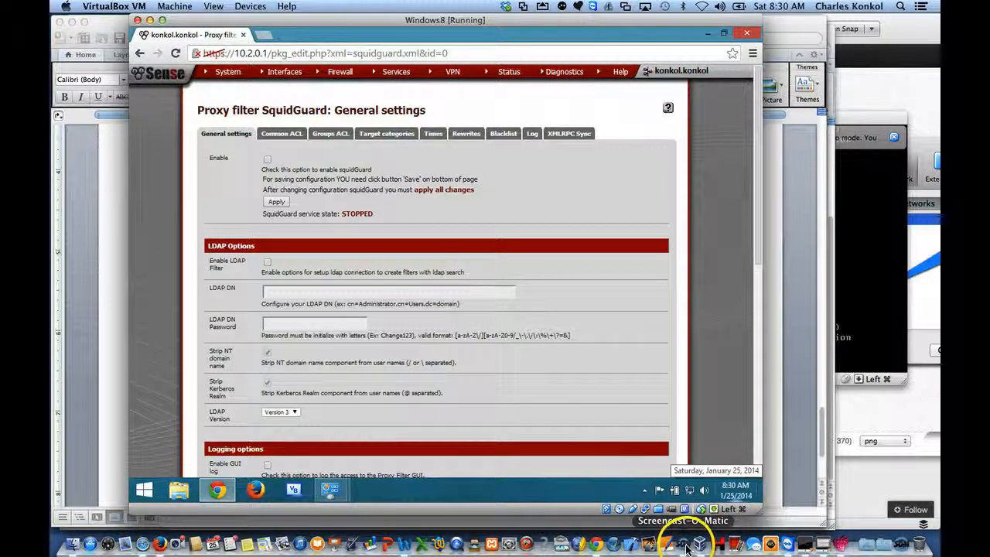